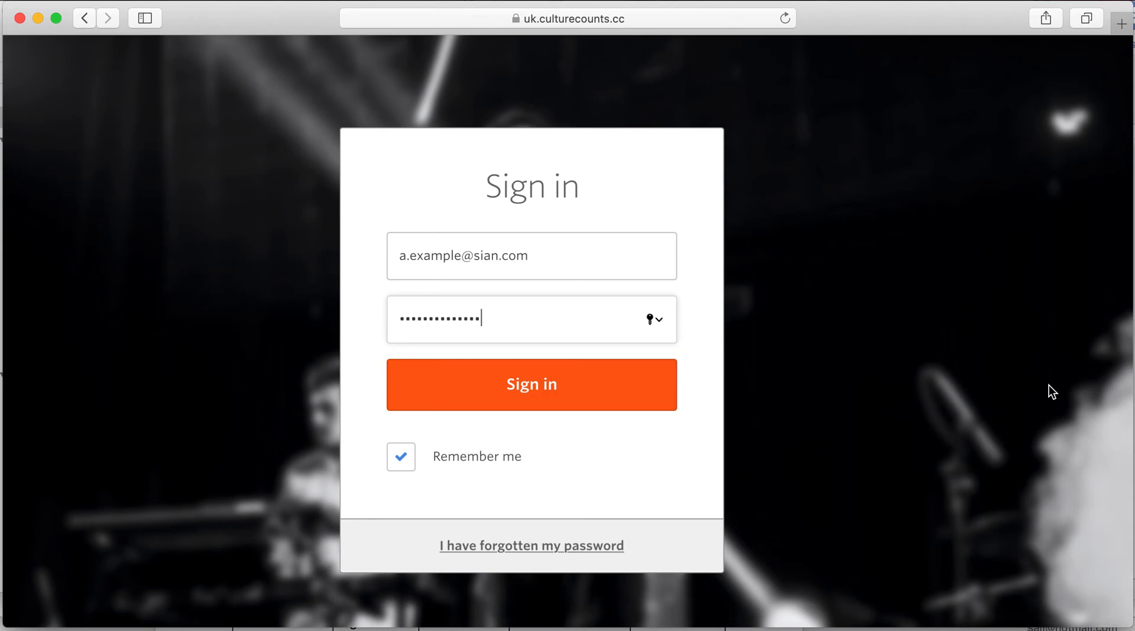
# - Sign in to Culture Counts with the account e-mail and password
pyautogui.click(755, 339)
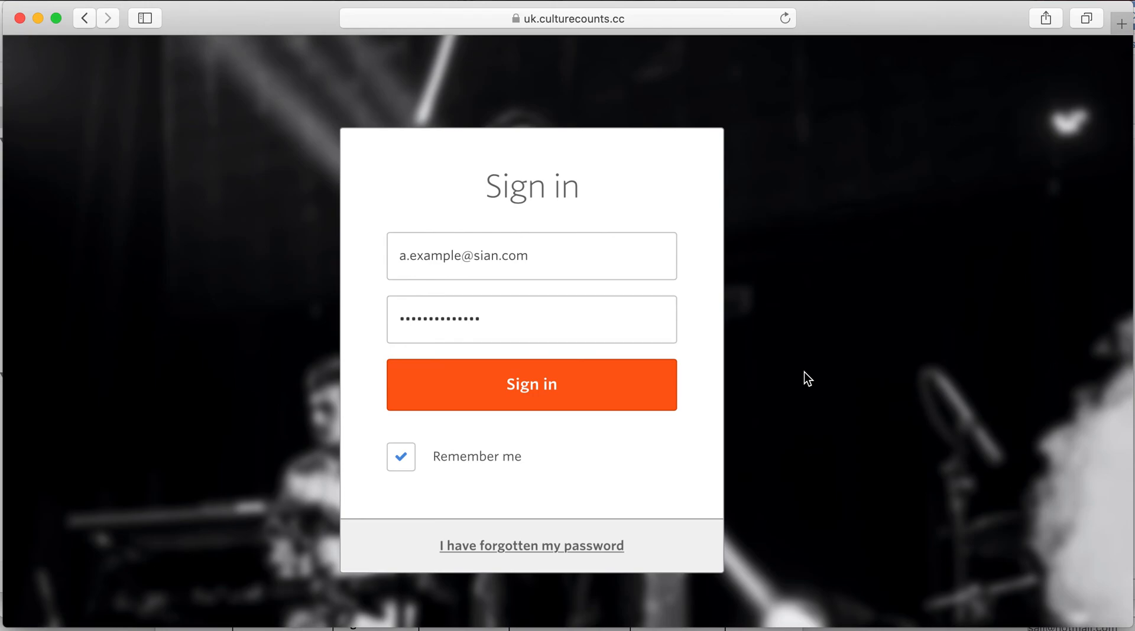
pyautogui.click(569, 408)
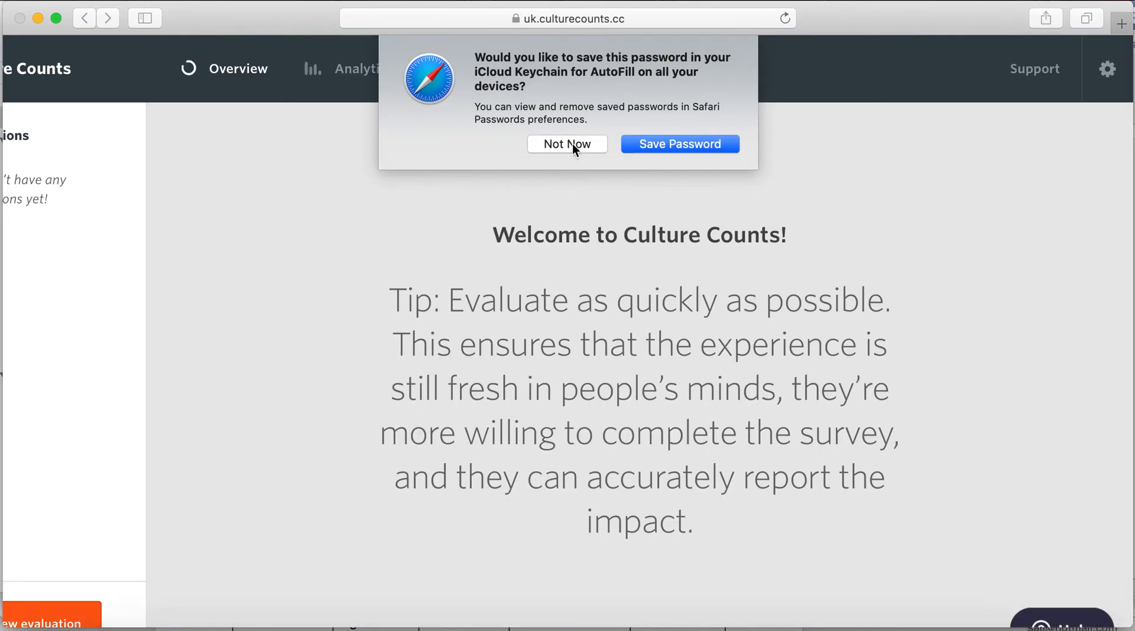
# - Decline Safari's save-password offer and look over the empty welcome dashboard
pyautogui.click(575, 141)
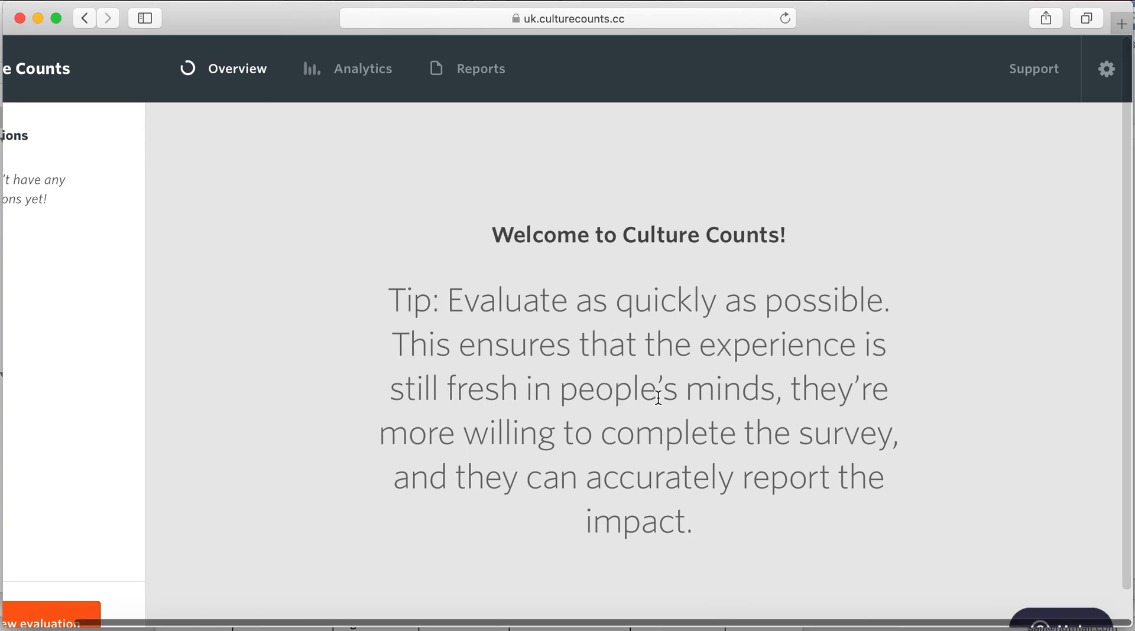
pyautogui.hscroll(-2, 657, 398)
pyautogui.scroll(-1, 657, 398)
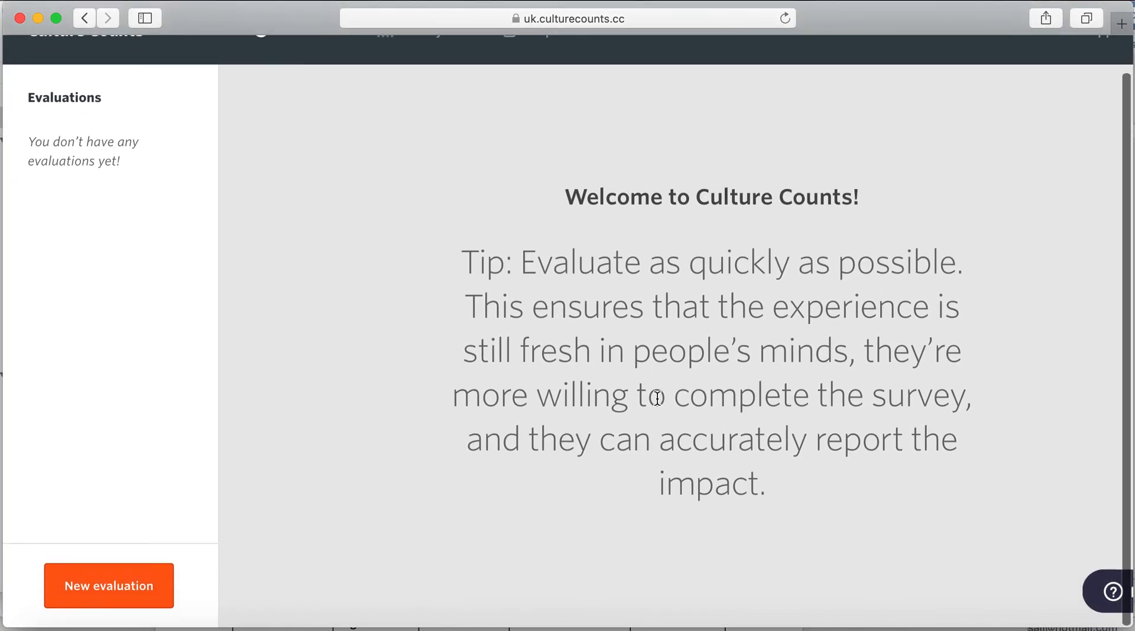
pyautogui.scroll(1, 657, 398)
pyautogui.hscroll(2, 658, 399)
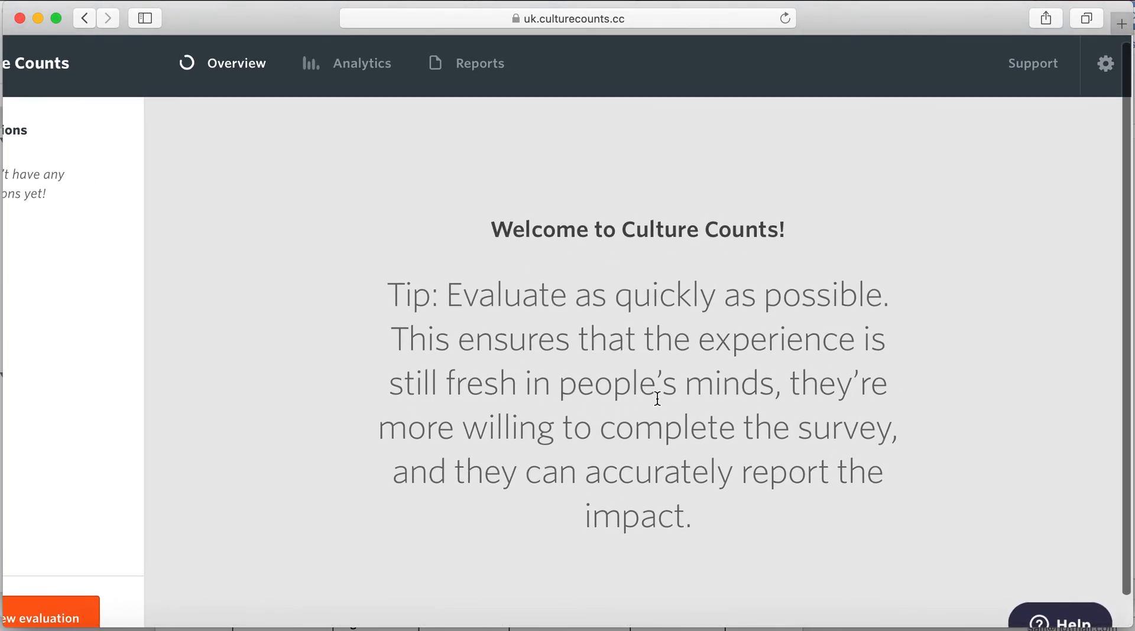
pyautogui.scroll(-1, 657, 398)
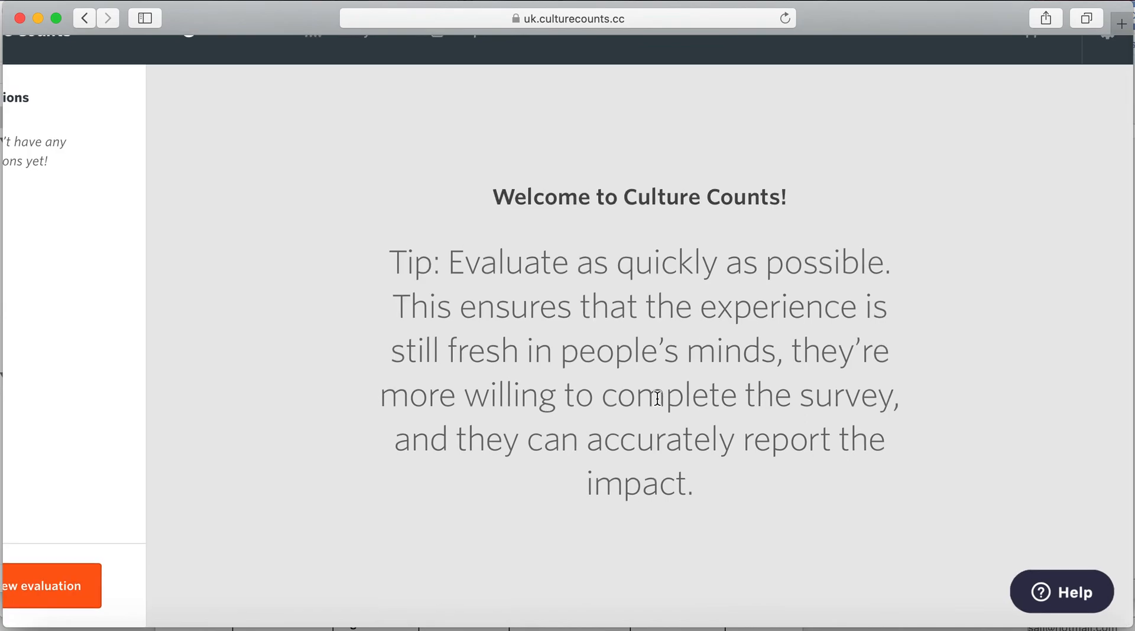
pyautogui.scroll(1, 657, 398)
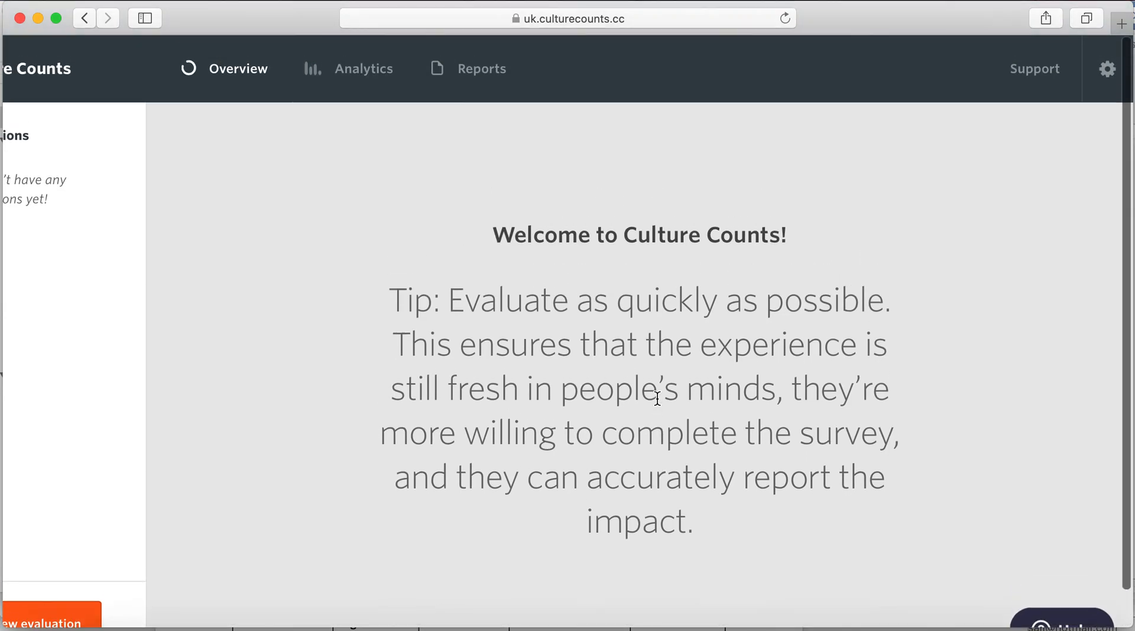
pyautogui.hscroll(-1, 658, 399)
pyautogui.hscroll(-2, 658, 398)
pyautogui.scroll(1, 658, 398)
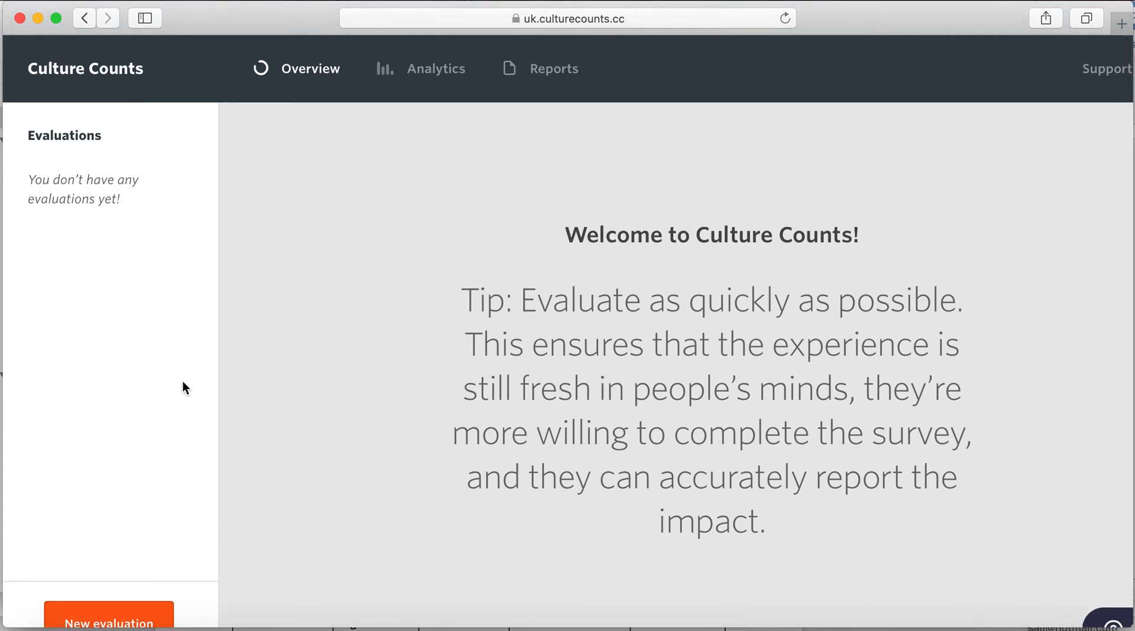
pyautogui.hscroll(3, 589, 427)
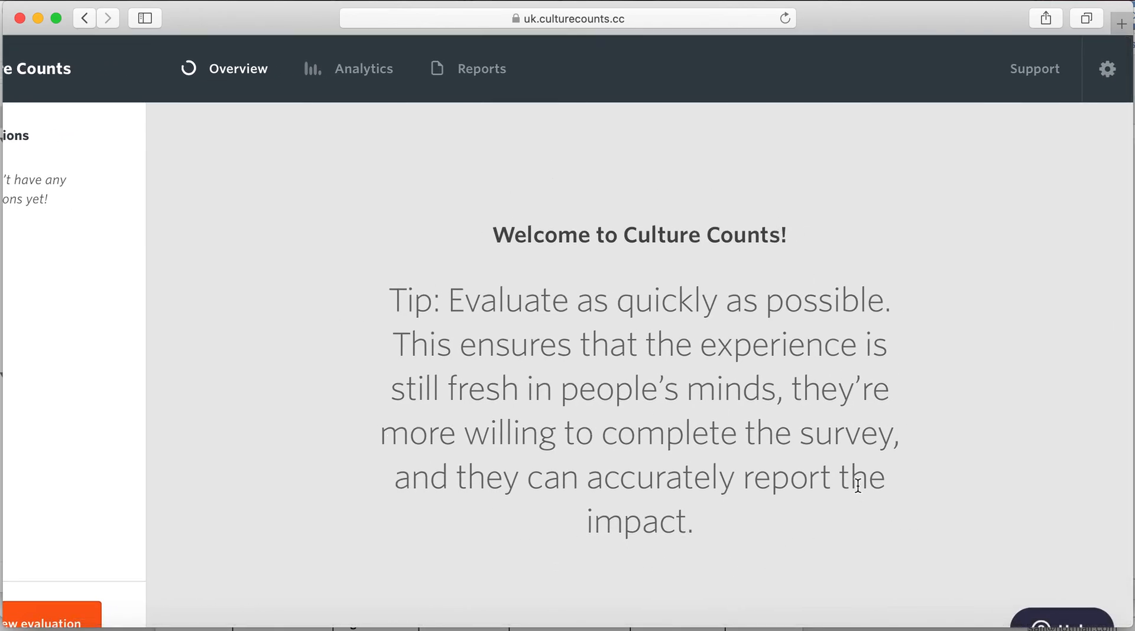
pyautogui.hscroll(-3, 845, 480)
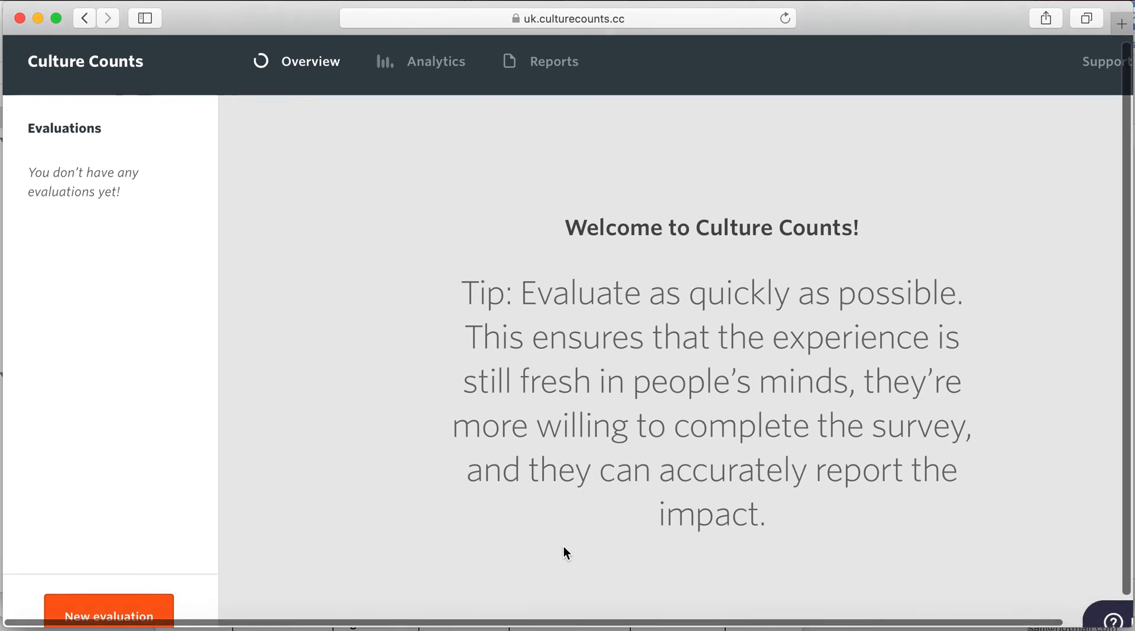
pyautogui.scroll(-1, 566, 553)
pyautogui.hscroll(2, 566, 553)
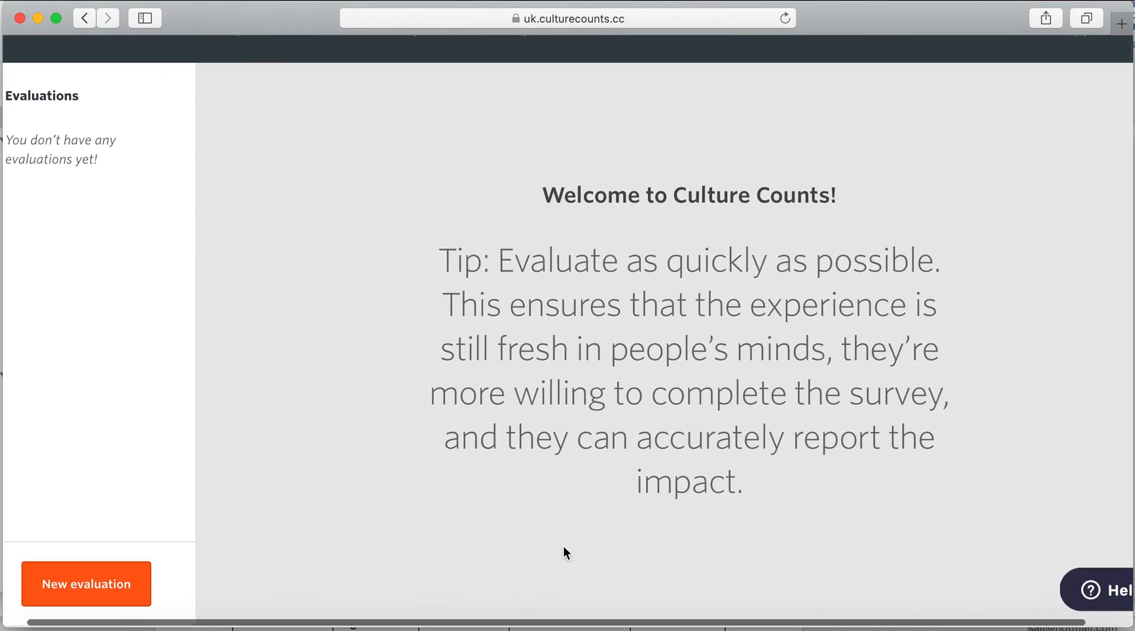
# - Start a new evaluation and browse the template list without choosing one
pyautogui.click(128, 587)
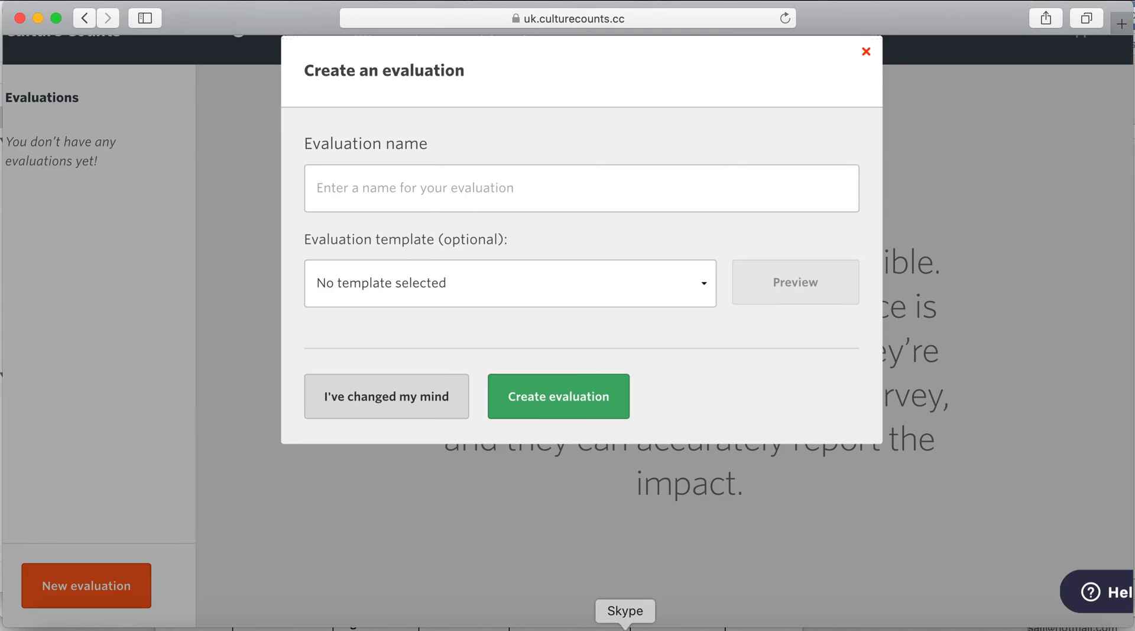
pyautogui.click(690, 281)
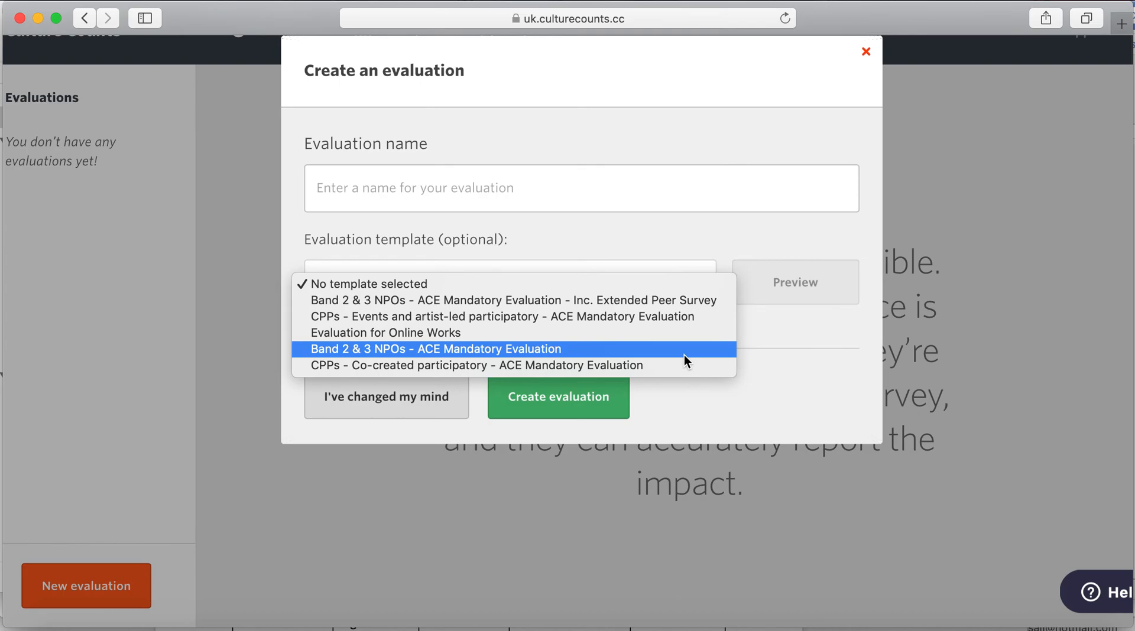
pyautogui.click(680, 243)
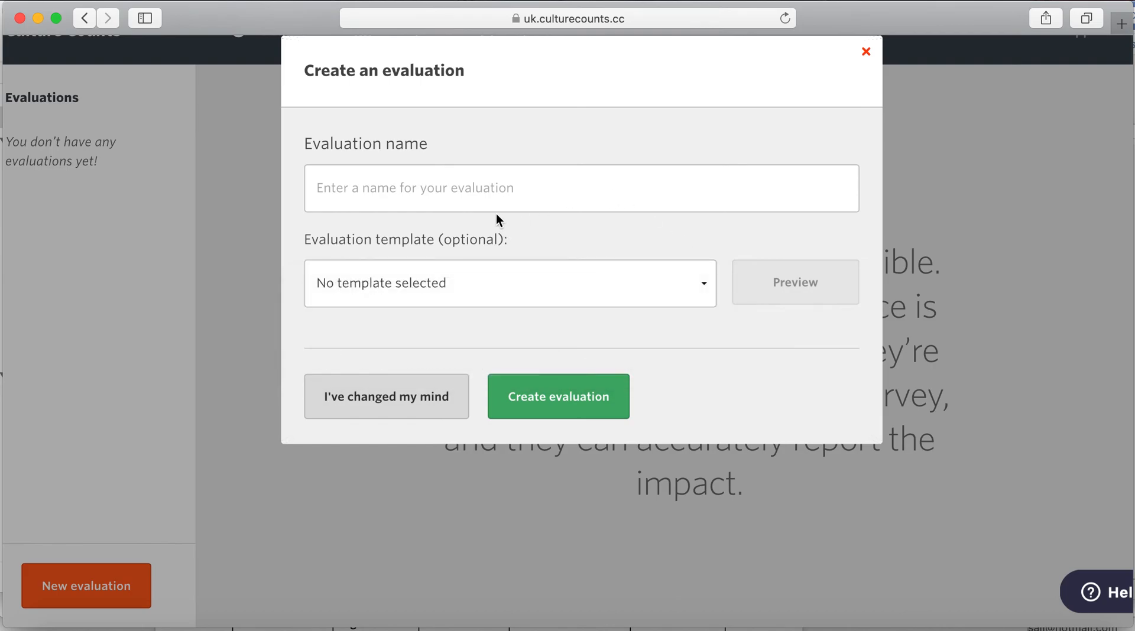
# - Name the evaluation 'Community Festival SO40', leaving the template unselected
pyautogui.click(497, 195)
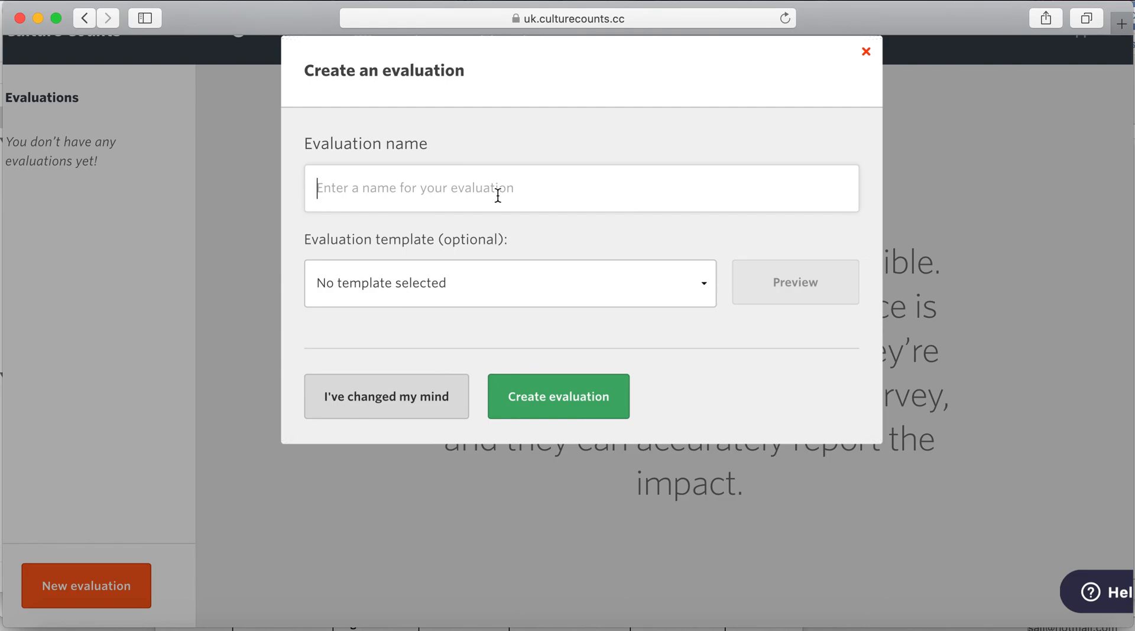
pyautogui.write('Cp')
pyautogui.press('BackSpace')
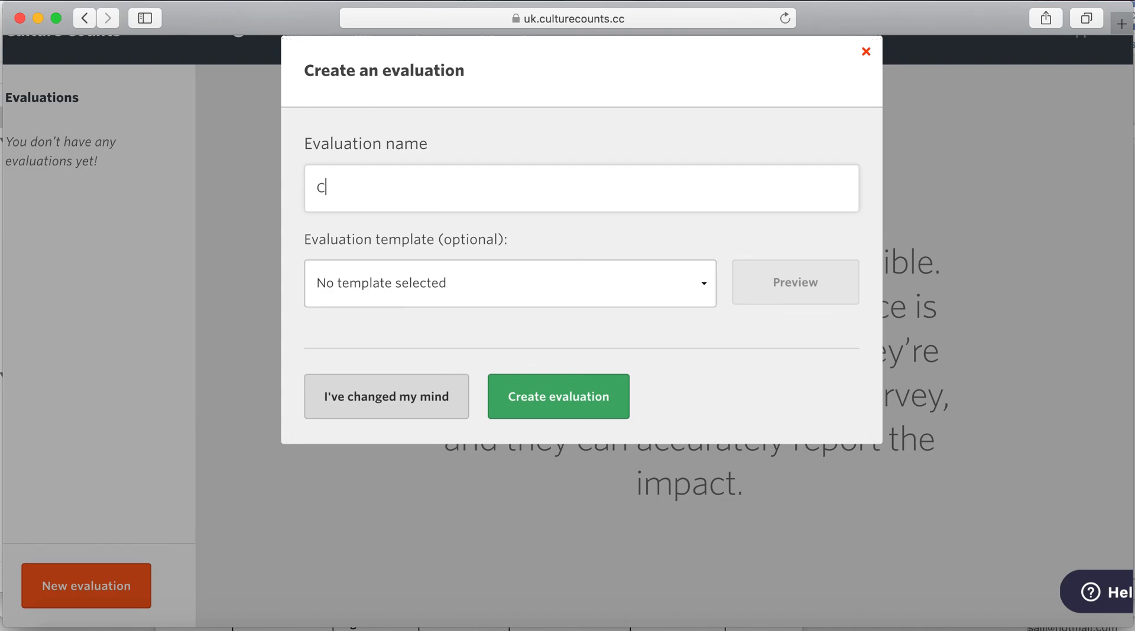
pyautogui.write('ommunity Festival SO40')
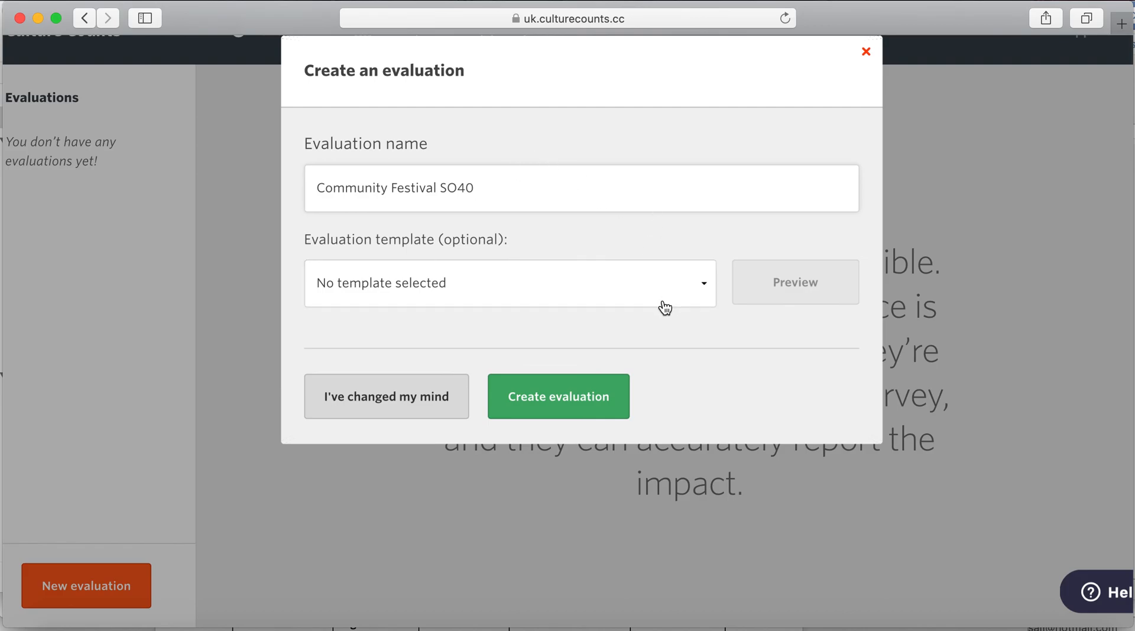
pyautogui.click(665, 296)
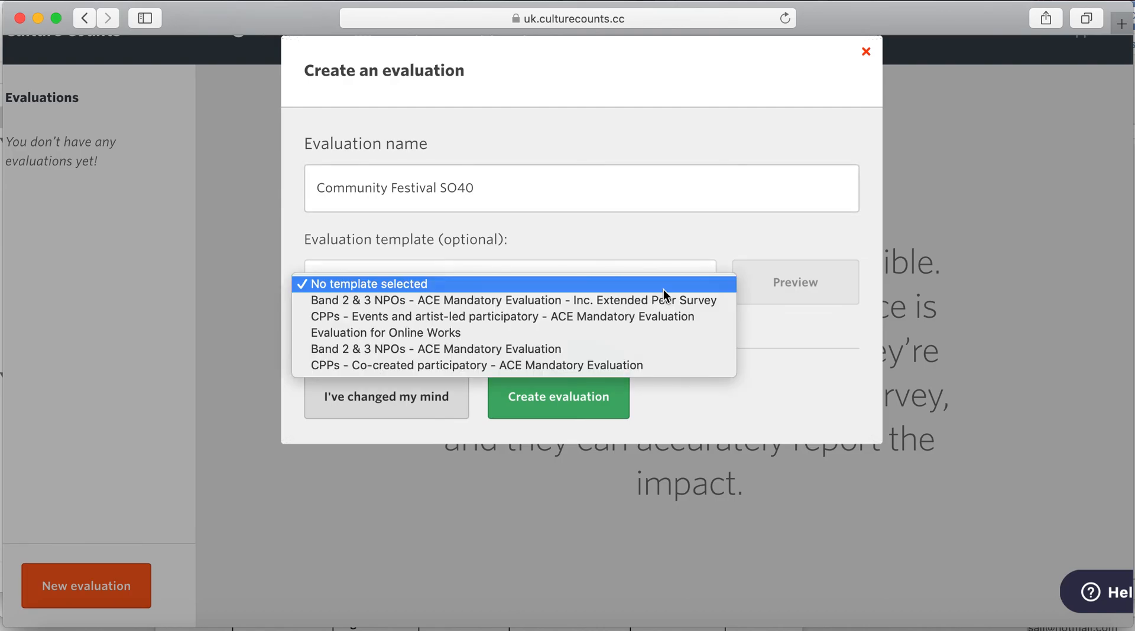
pyautogui.click(662, 253)
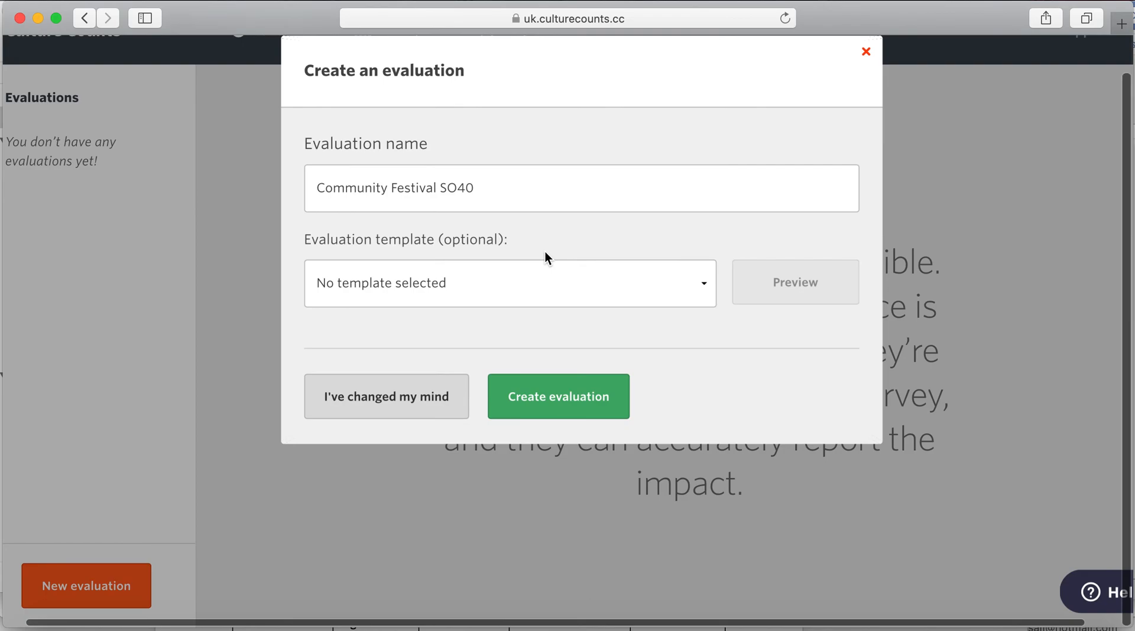
pyautogui.scroll(1, 550, 243)
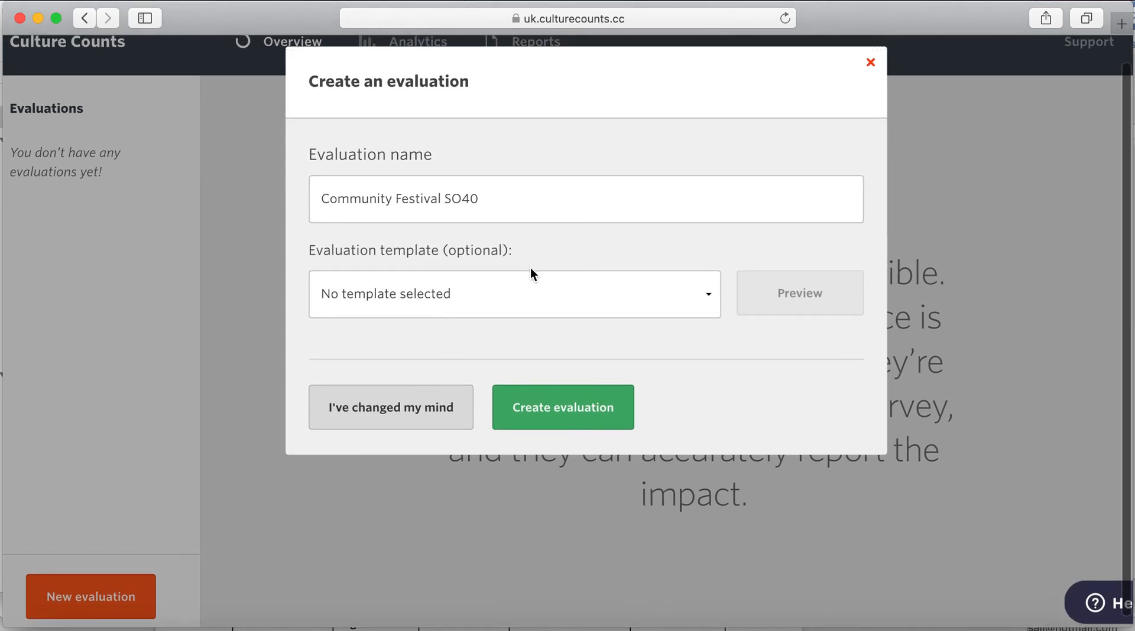
# - Create the evaluation from the 'CPPs - Events and artist-led participatory' template
pyautogui.click(532, 286)
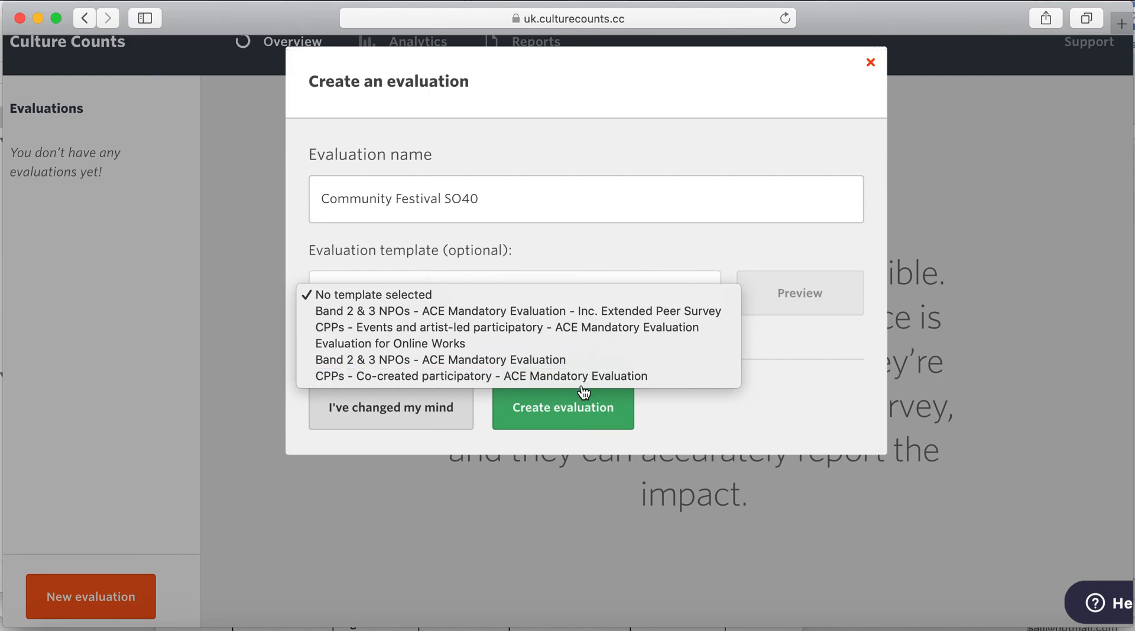
pyautogui.click(608, 332)
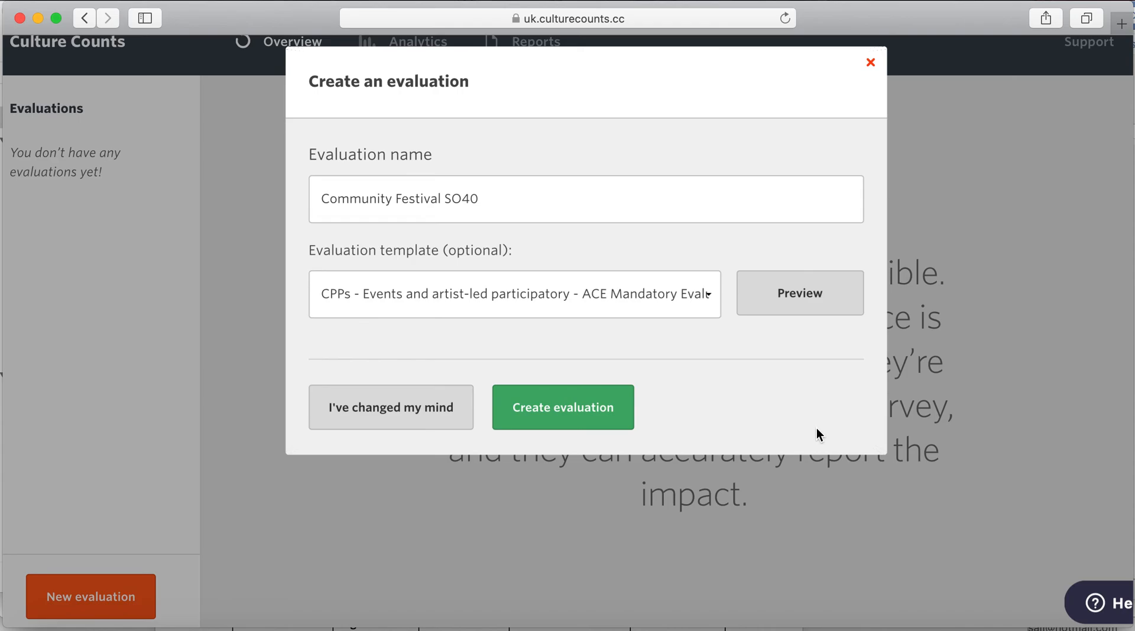
pyautogui.click(591, 296)
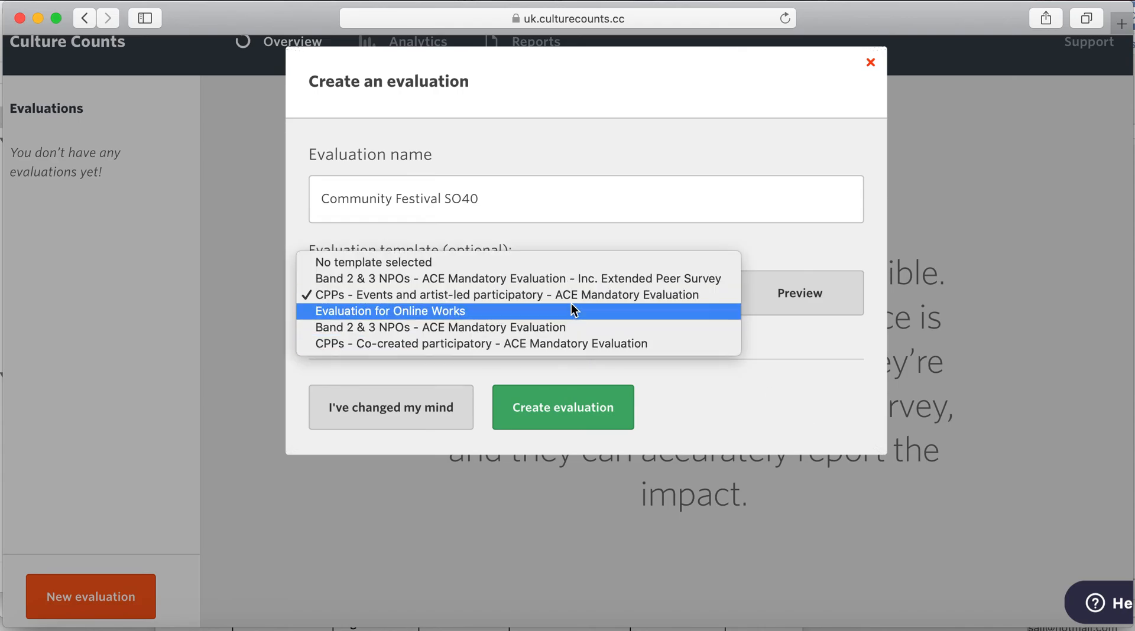
pyautogui.click(571, 303)
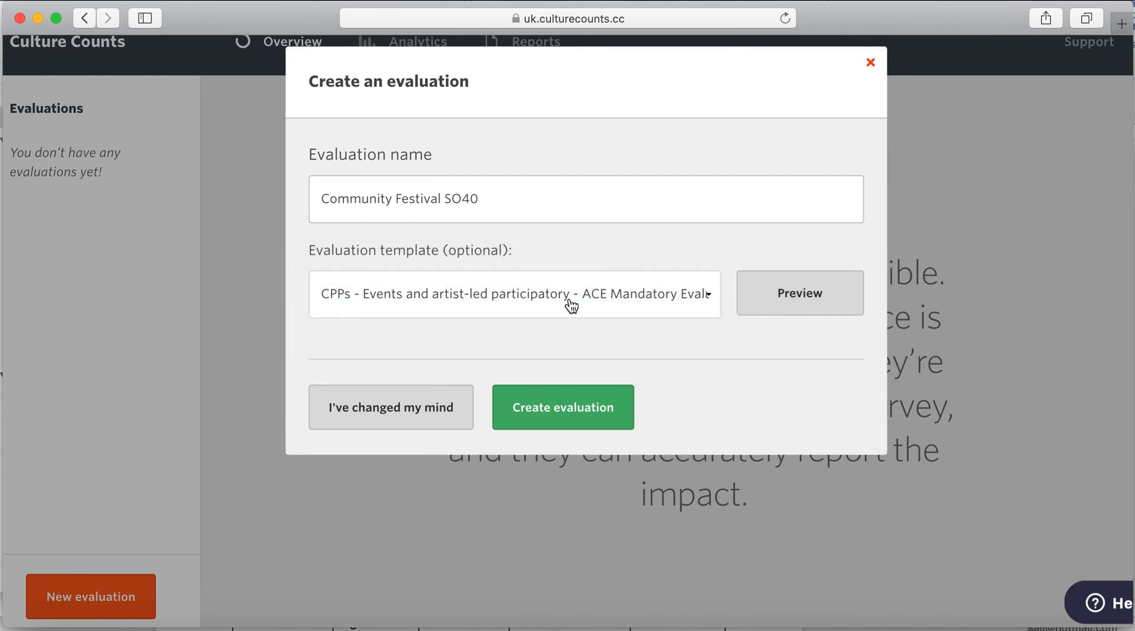
pyautogui.click(597, 414)
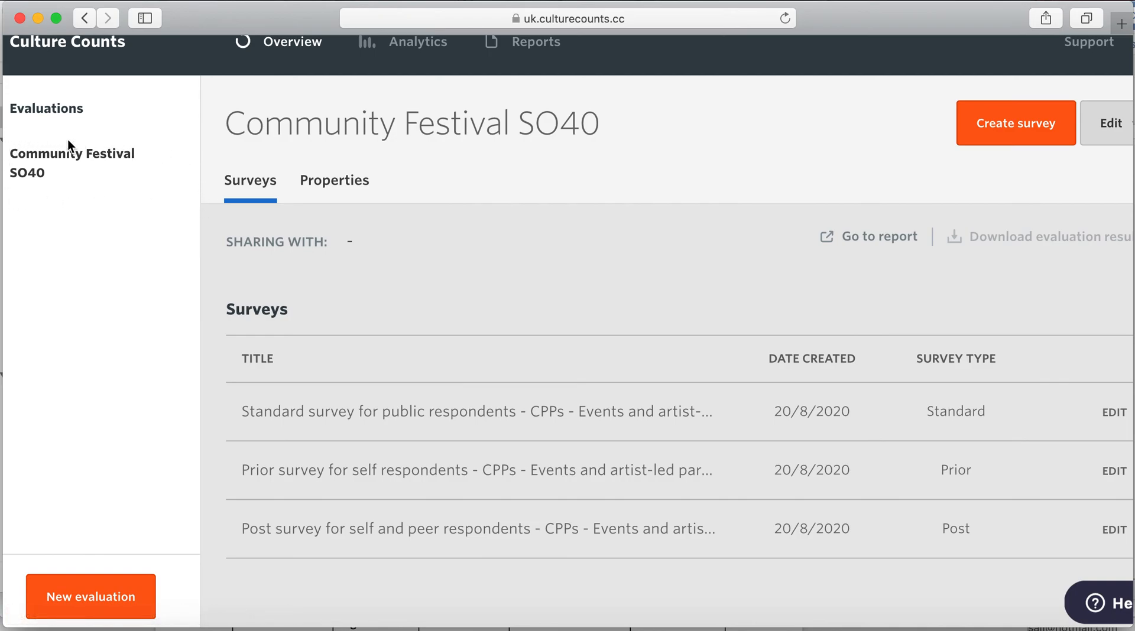
# - Scroll the Surveys tab to view the Standard, Prior and Post surveys table
pyautogui.scroll(1, 47, 179)
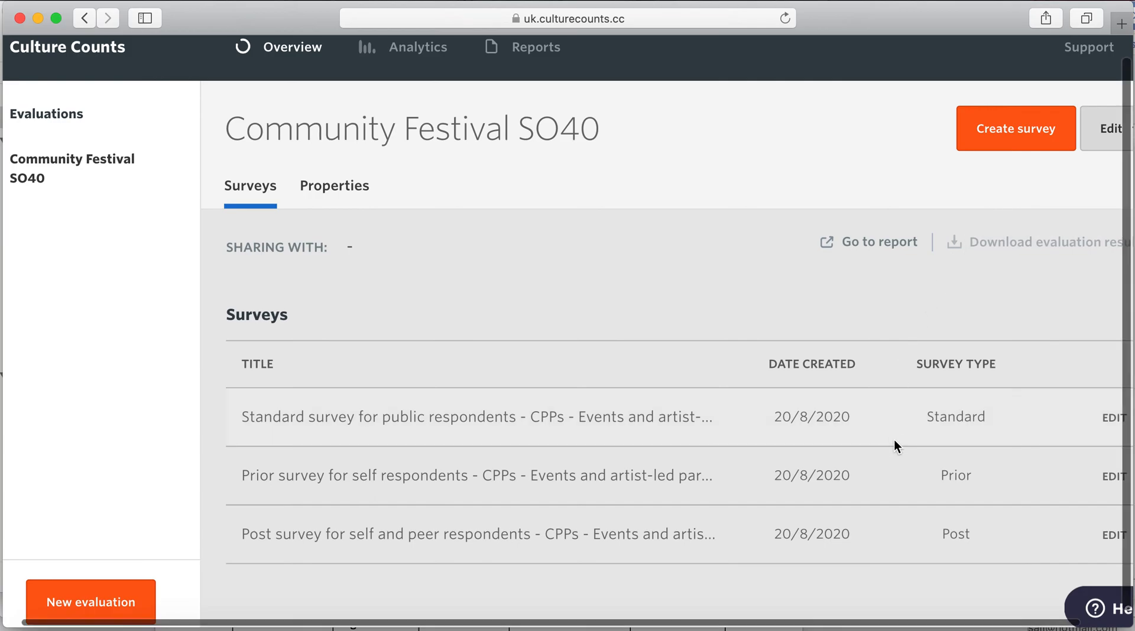
pyautogui.scroll(-1, 894, 440)
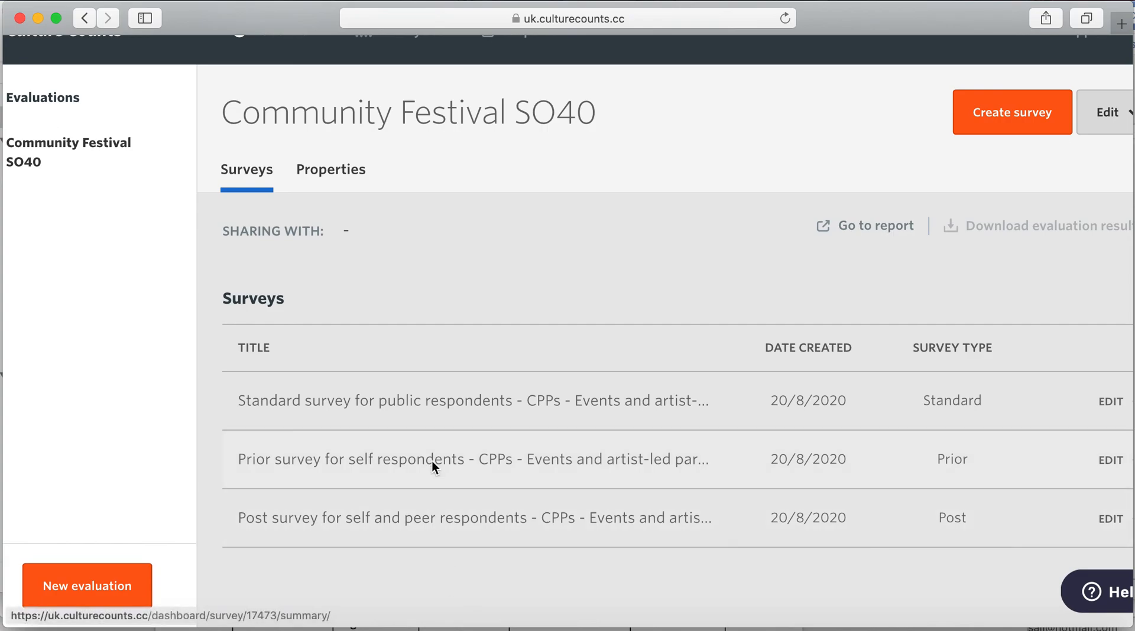
pyautogui.scroll(2, 434, 452)
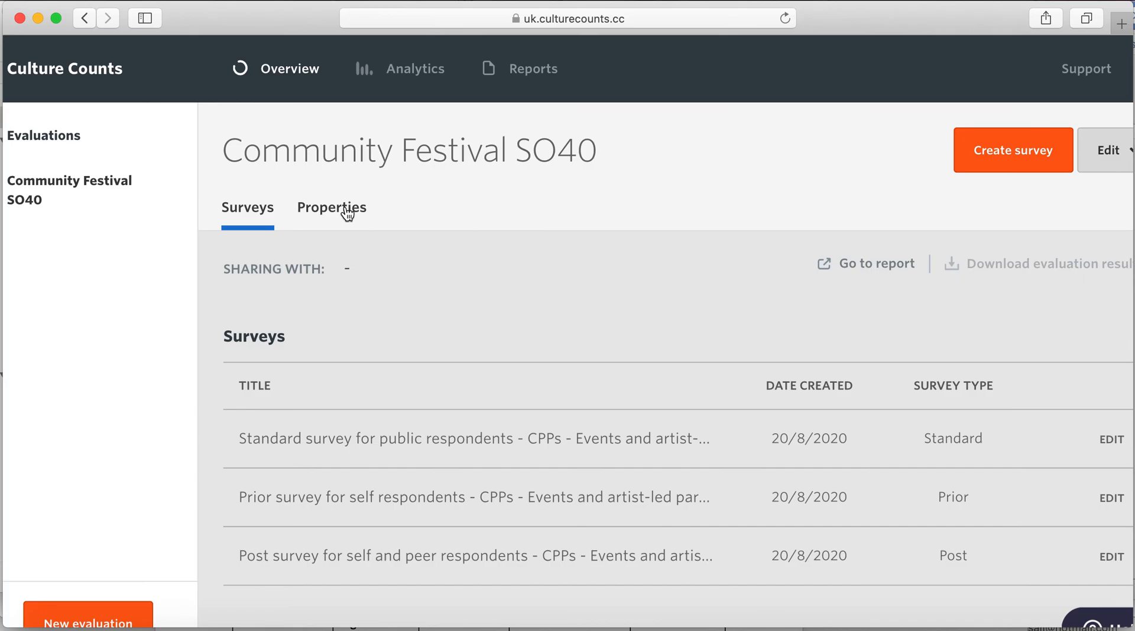
# - Open the evaluation's Properties page and scroll down to the Description questions
pyautogui.click(346, 211)
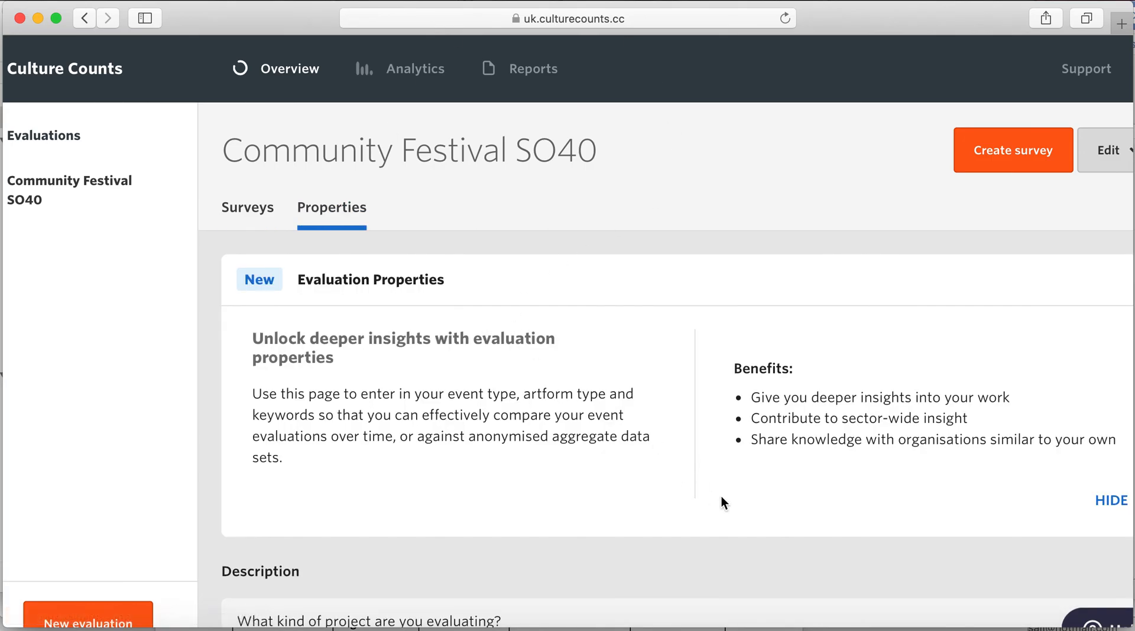
pyautogui.scroll(-2, 721, 496)
pyautogui.scroll(2, 721, 496)
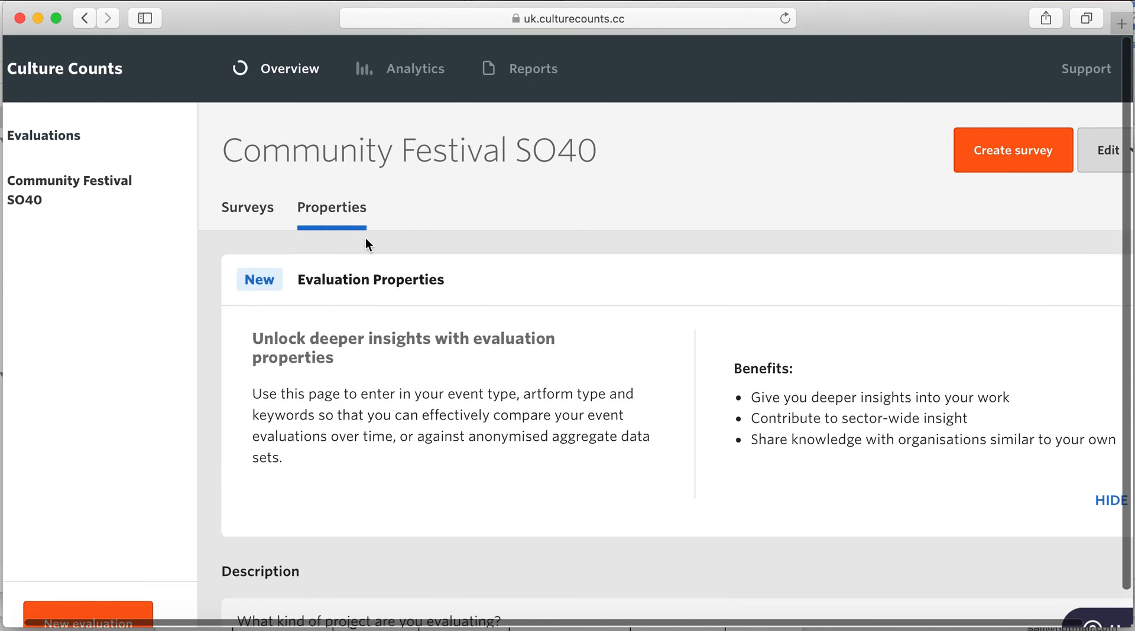
pyautogui.scroll(-1, 458, 430)
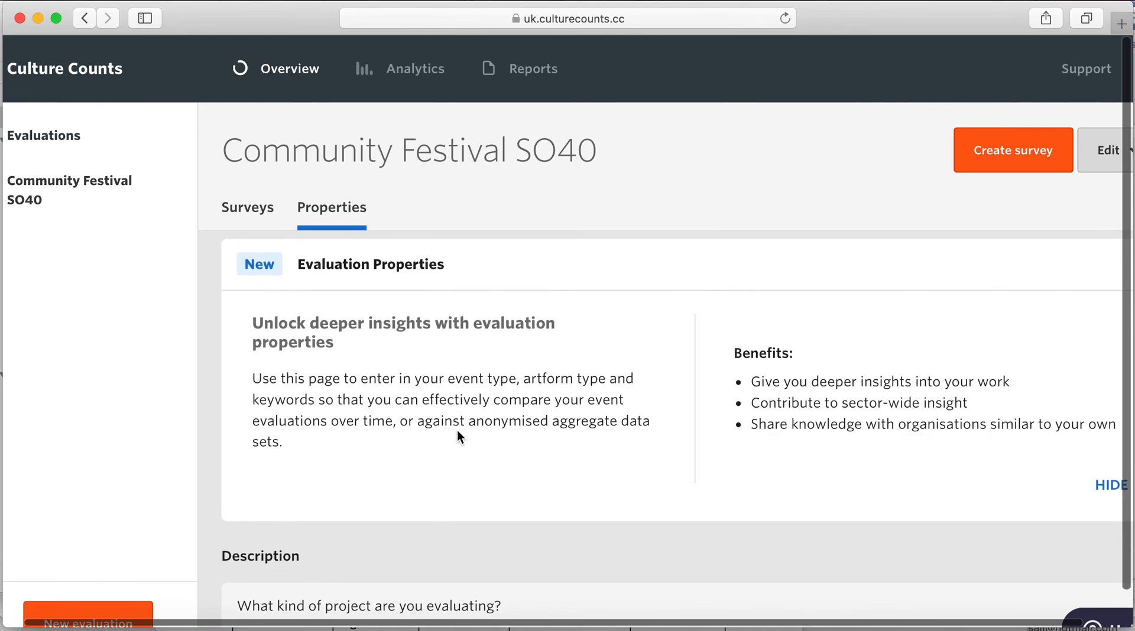
pyautogui.scroll(-3, 462, 434)
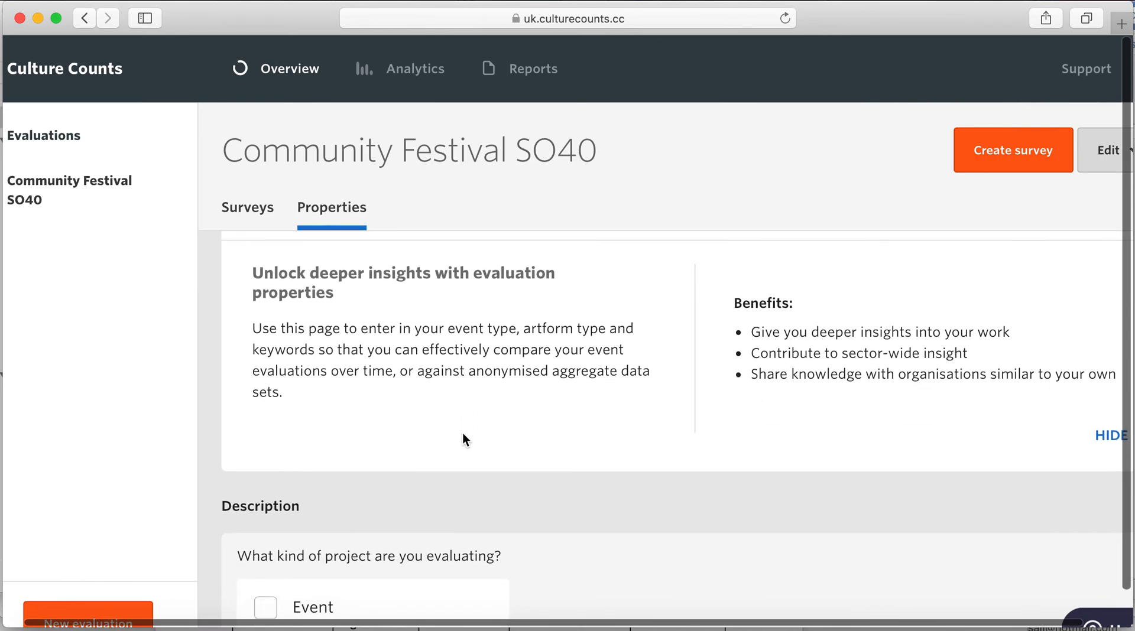
pyautogui.scroll(-3, 462, 435)
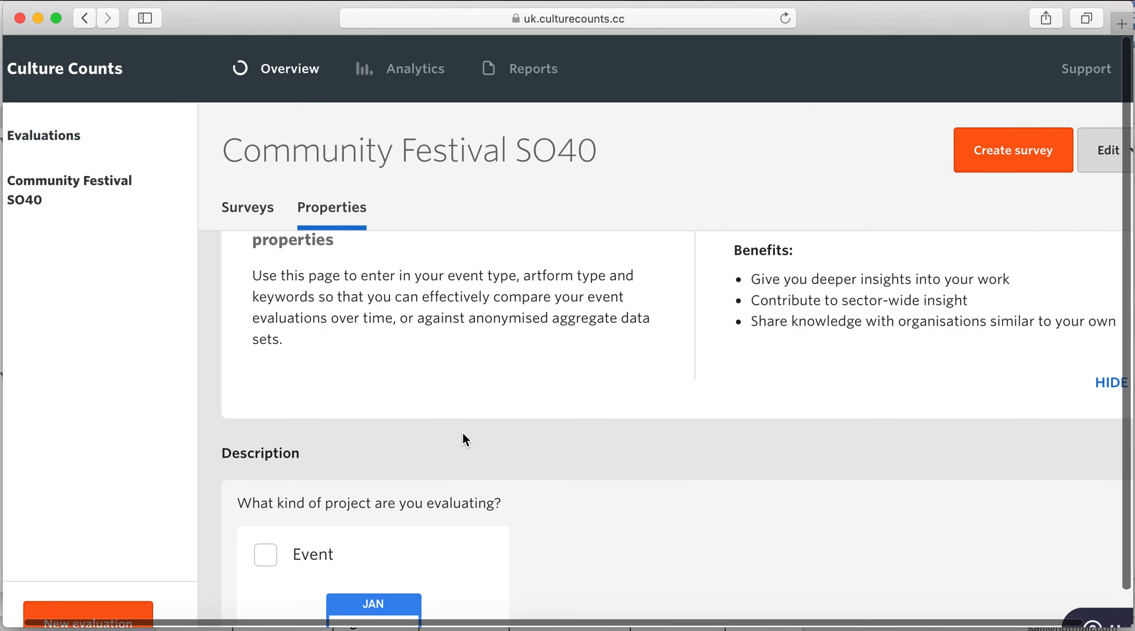
pyautogui.scroll(-5, 463, 437)
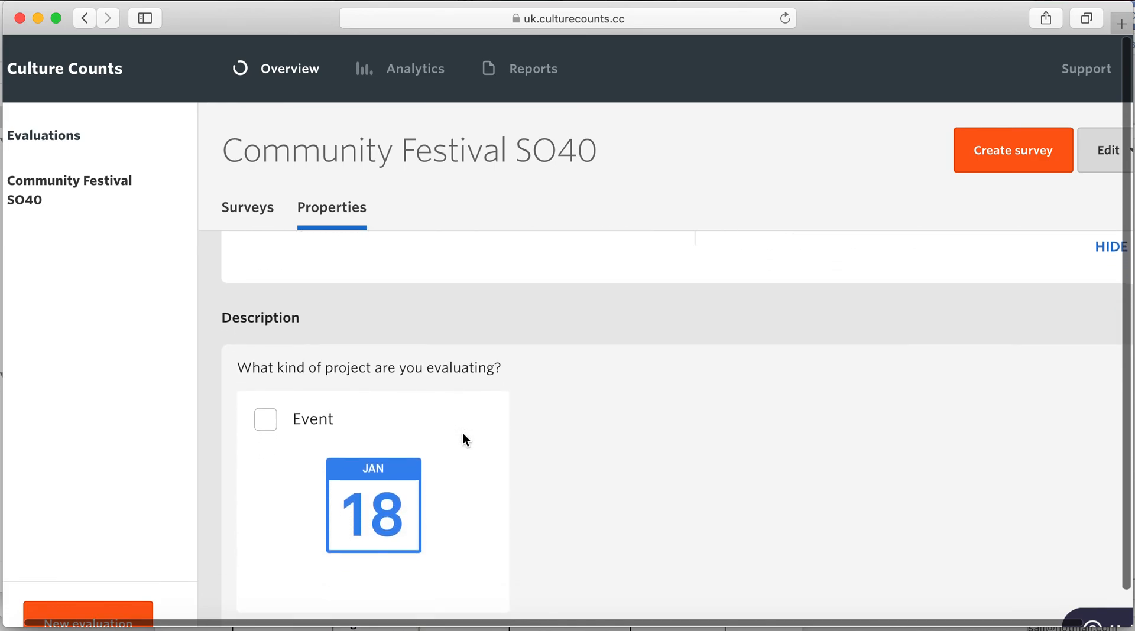
# - Mark the project as an Event of type Festival
pyautogui.click(264, 406)
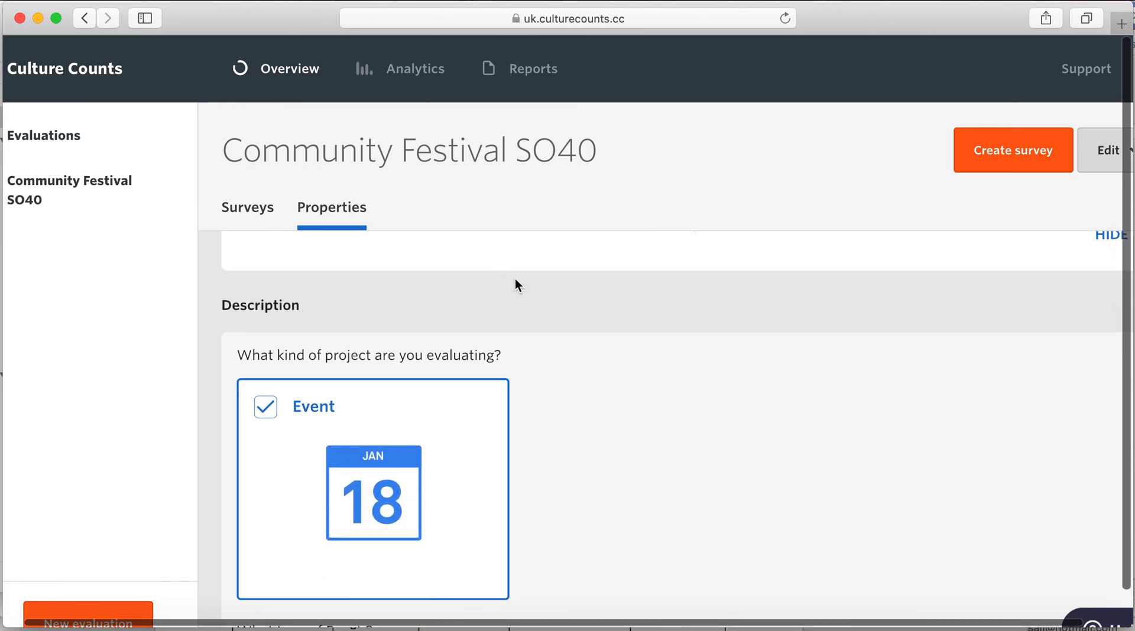
pyautogui.scroll(-4, 496, 256)
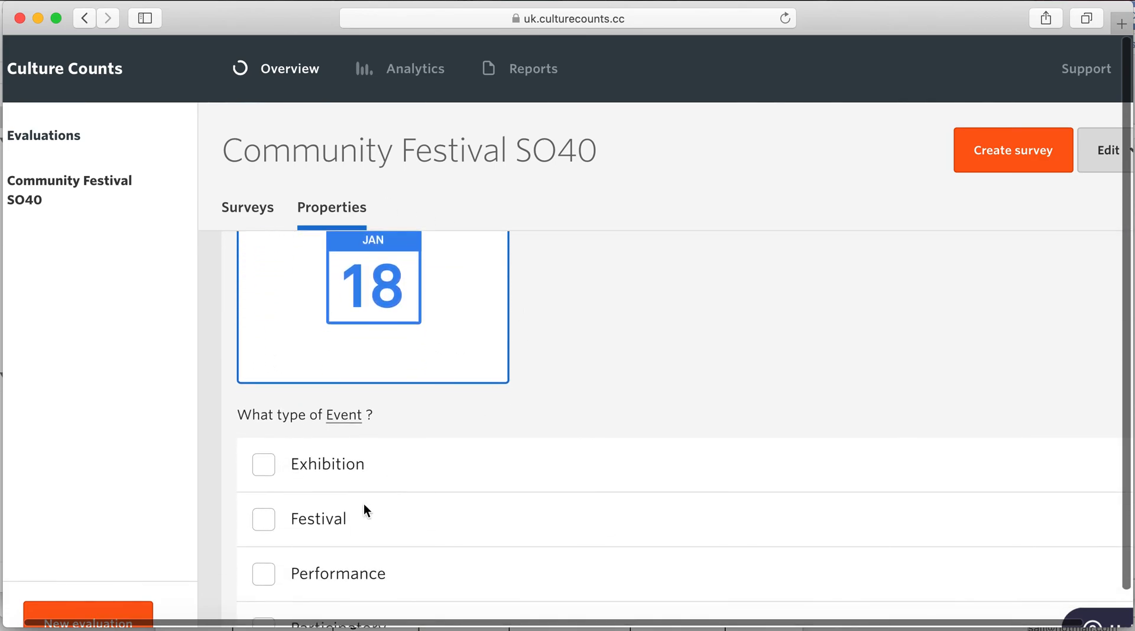
pyautogui.click(266, 521)
# - Tick Combined Arts > Carnival & Public Celebration and Dance > Social as artforms
pyautogui.scroll(-8, 667, 409)
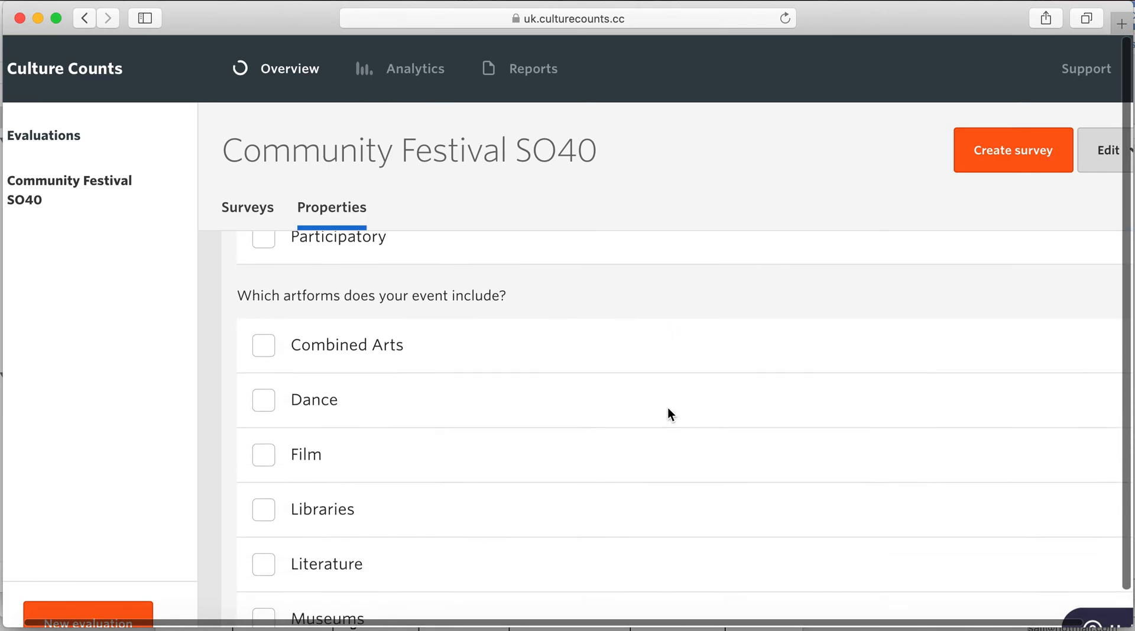
pyautogui.scroll(-2, 668, 407)
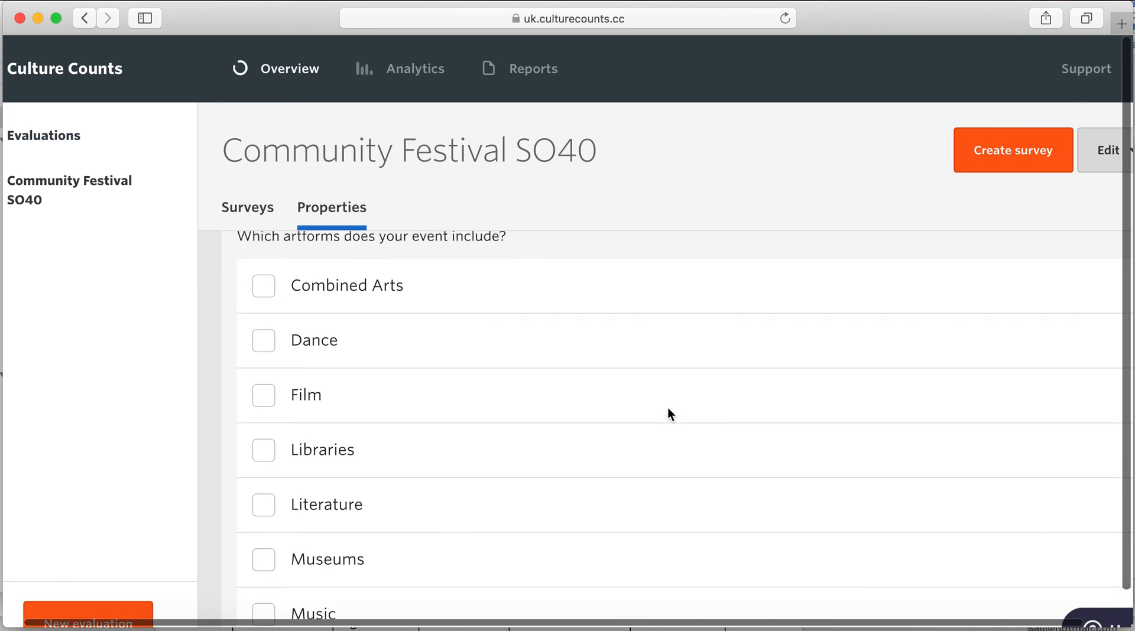
pyautogui.click(269, 294)
pyautogui.click(277, 344)
pyautogui.scroll(-5, 522, 468)
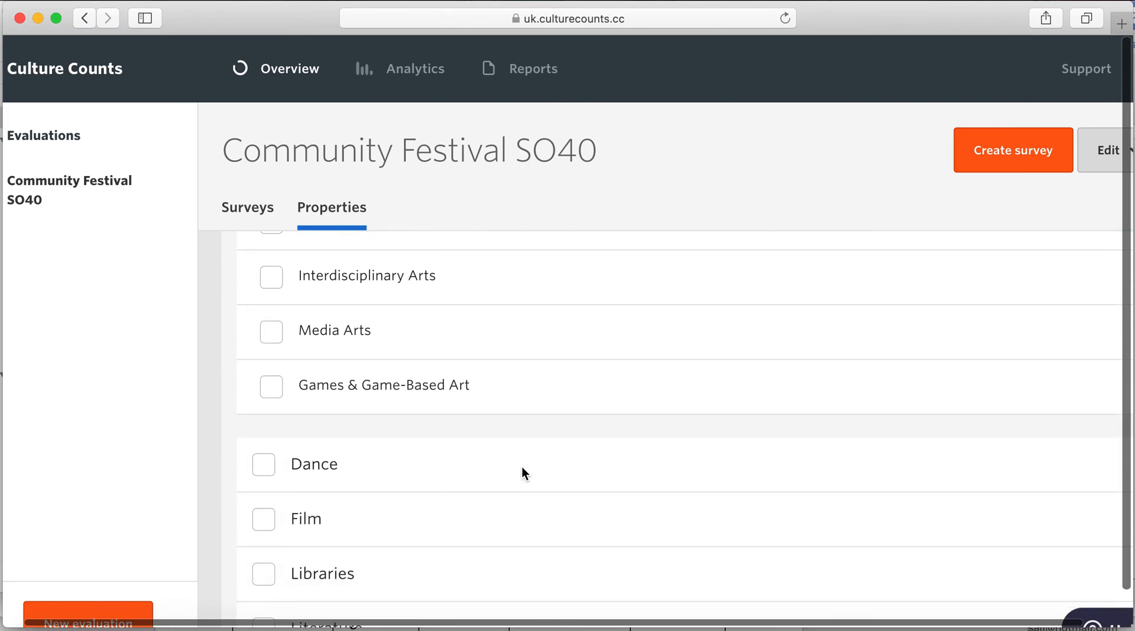
pyautogui.click(263, 404)
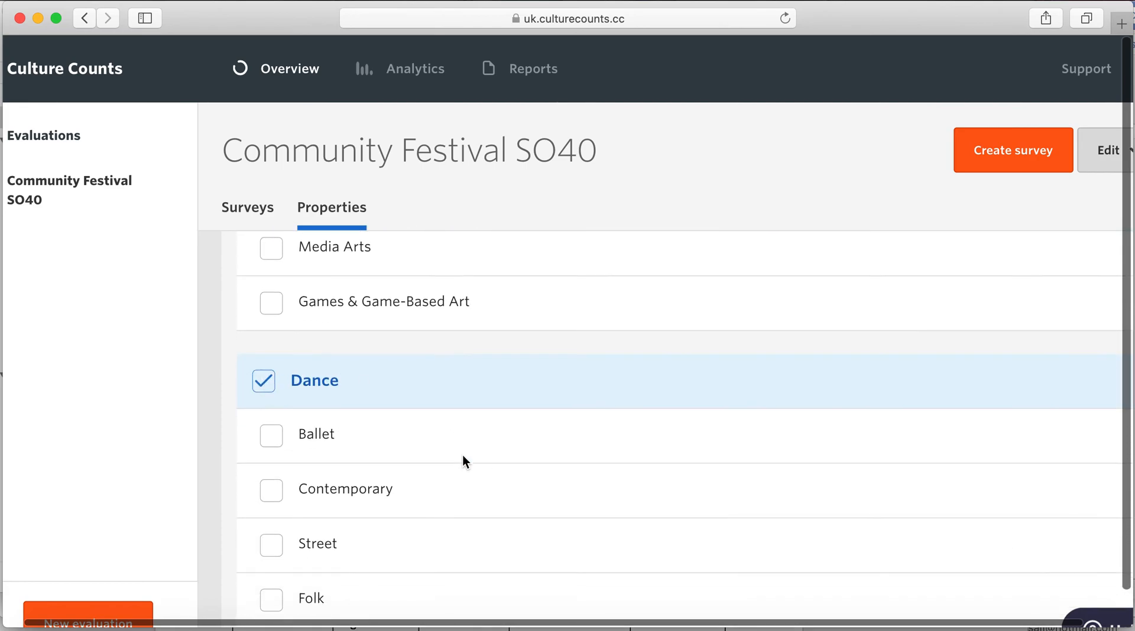
pyautogui.scroll(-3, 463, 455)
pyautogui.click(282, 500)
pyautogui.scroll(-5, 362, 541)
pyautogui.scroll(-8, 362, 541)
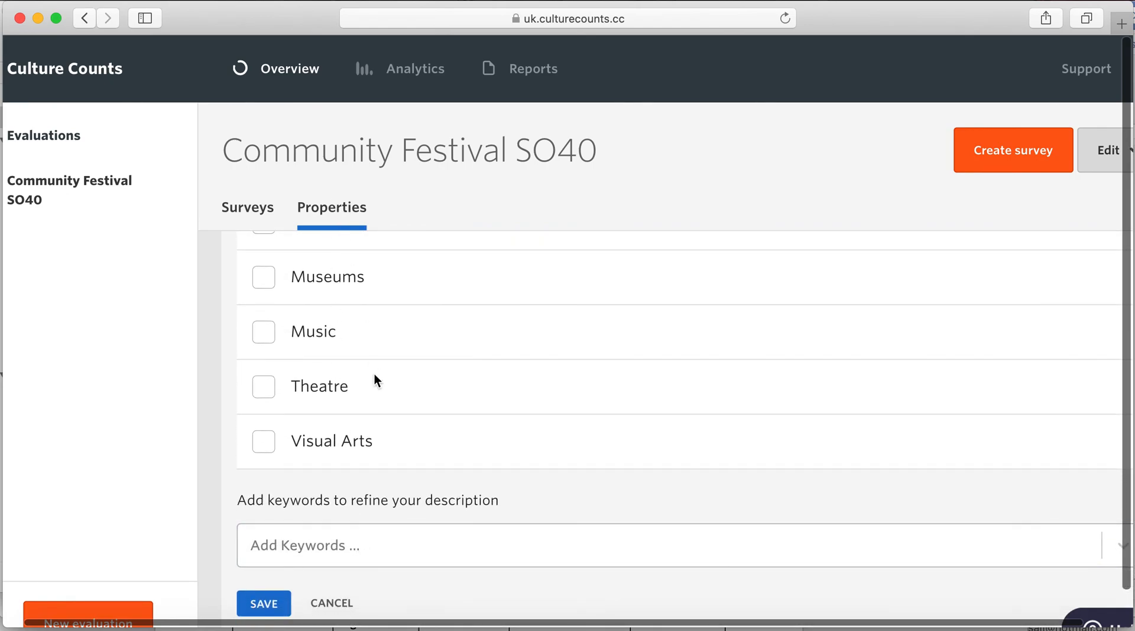
pyautogui.scroll(-4, 377, 438)
# - Add the keyword 'fun day' to the description and save the properties
pyautogui.click(416, 312)
pyautogui.click(408, 324)
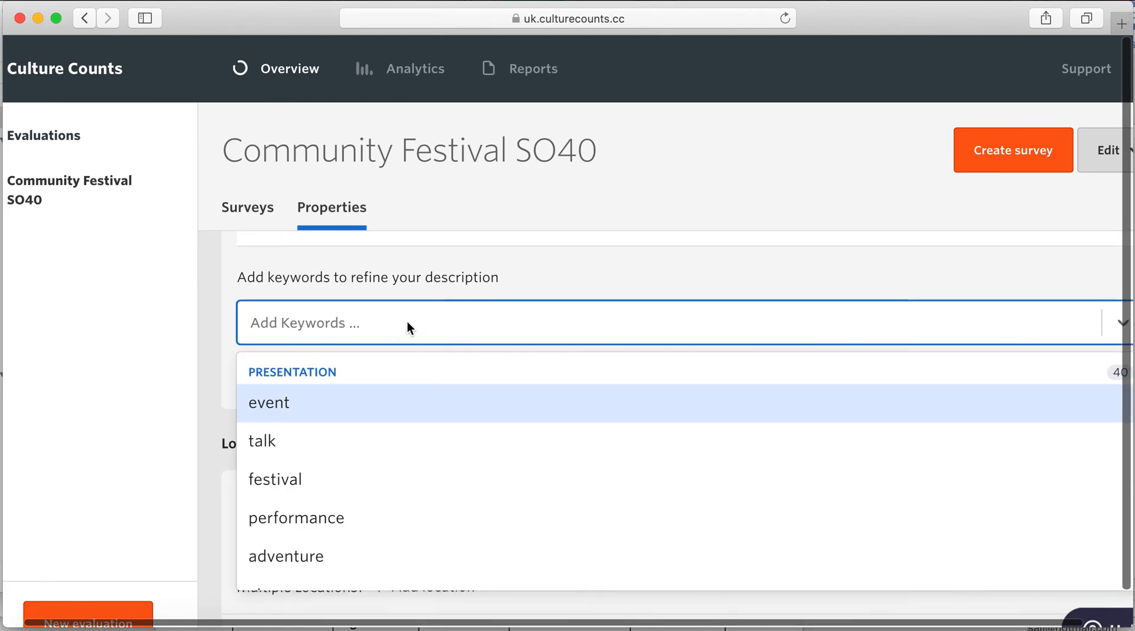
pyautogui.write('f')
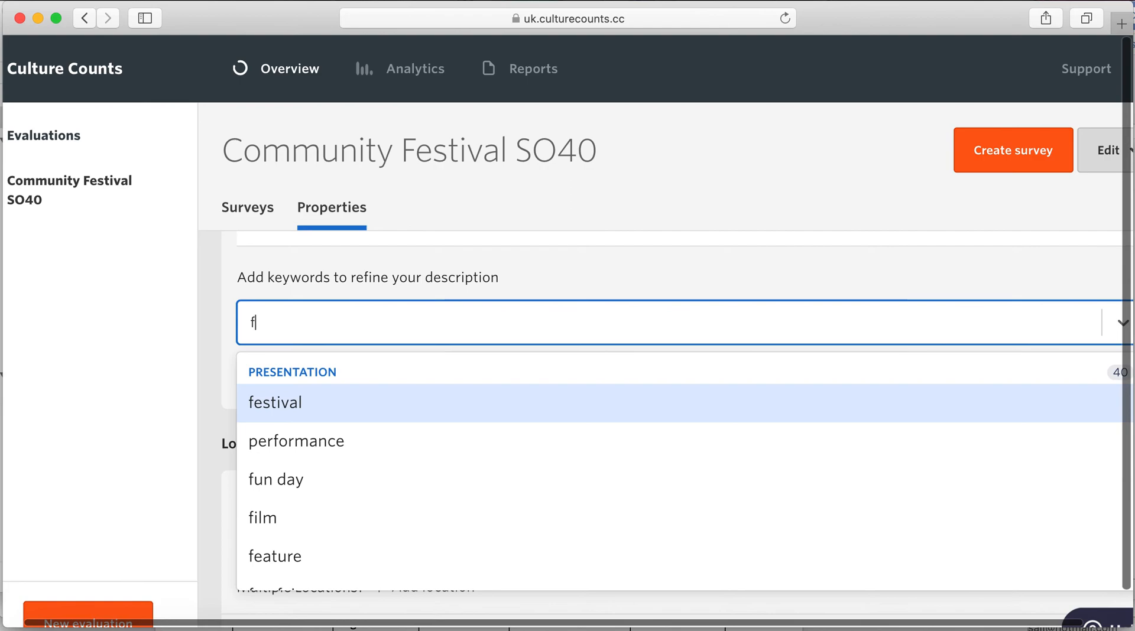
pyautogui.click(371, 476)
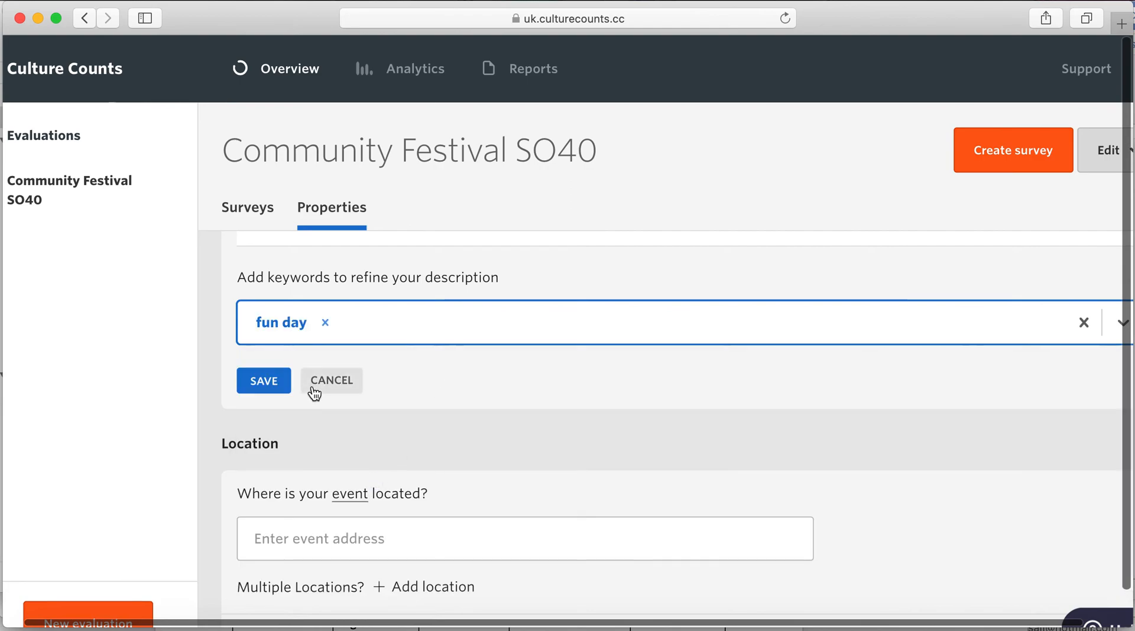
pyautogui.click(280, 394)
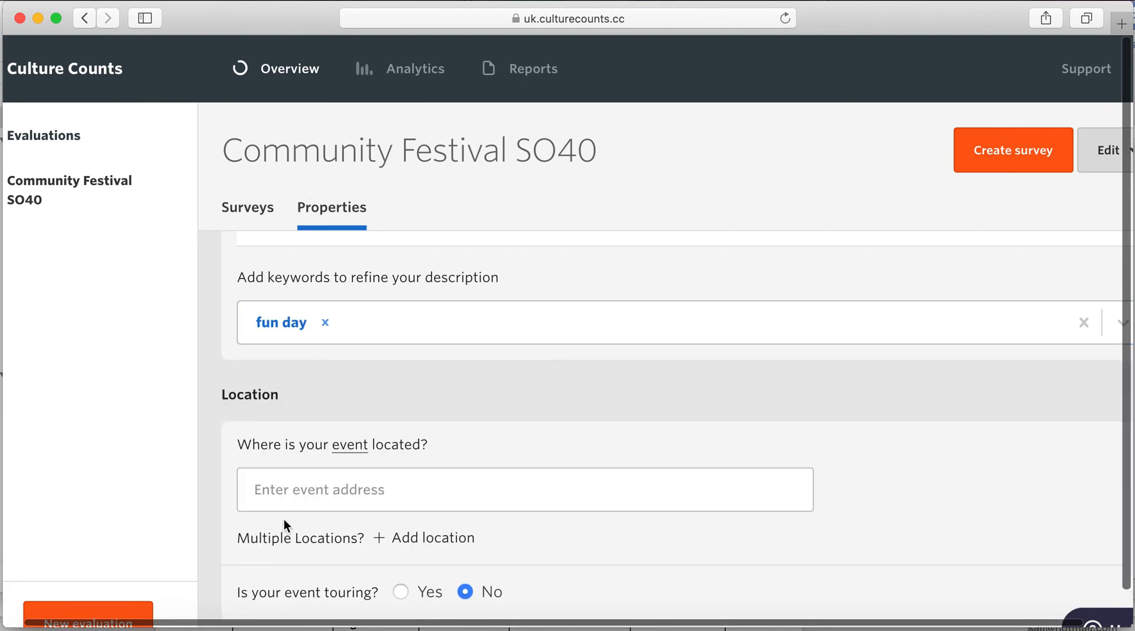
pyautogui.scroll(-3, 367, 489)
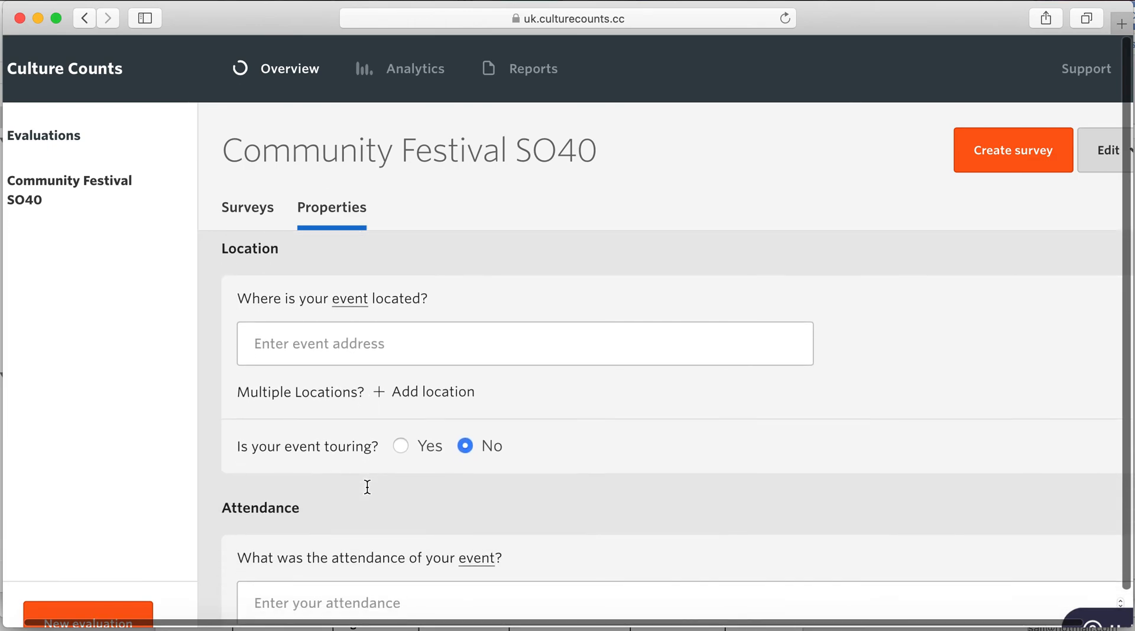
pyautogui.scroll(-1, 367, 487)
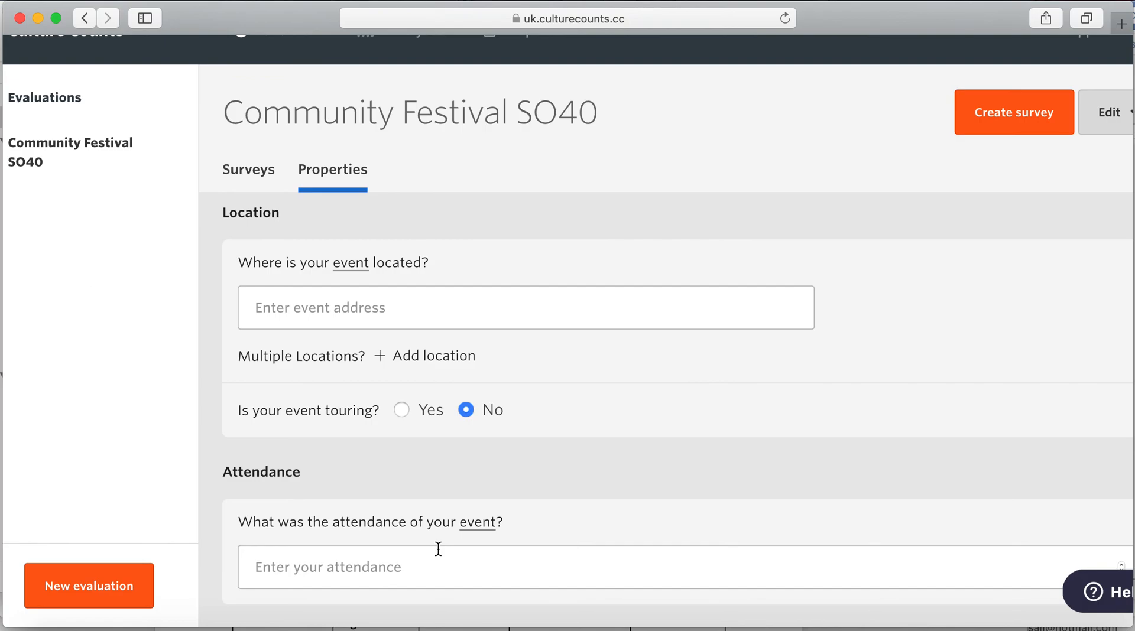
pyautogui.scroll(6, 468, 476)
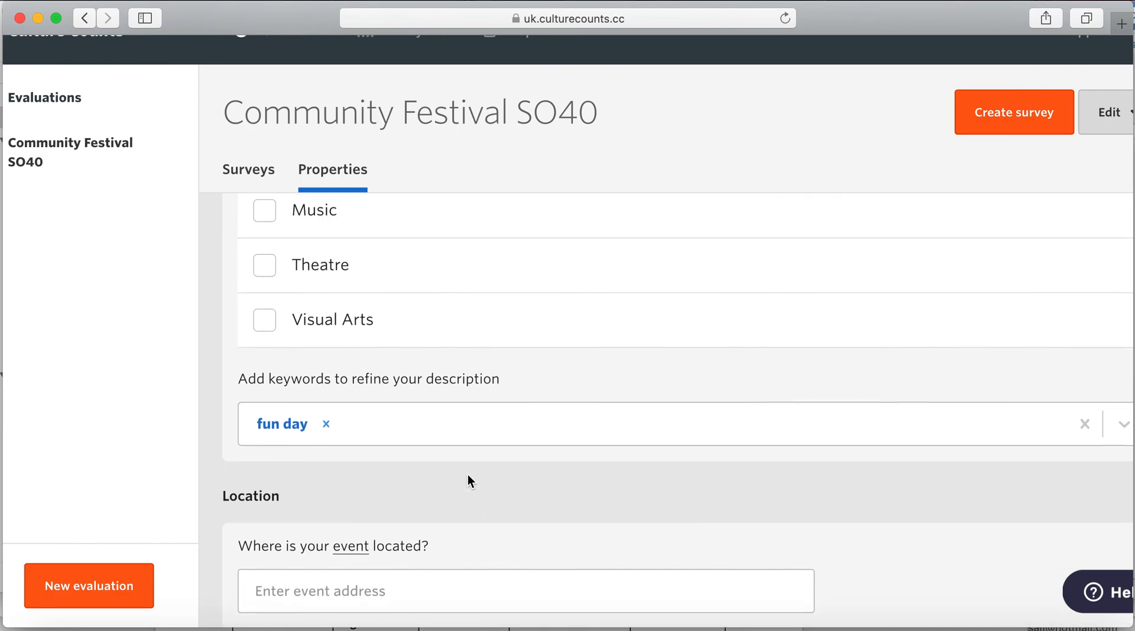
pyautogui.scroll(10, 467, 476)
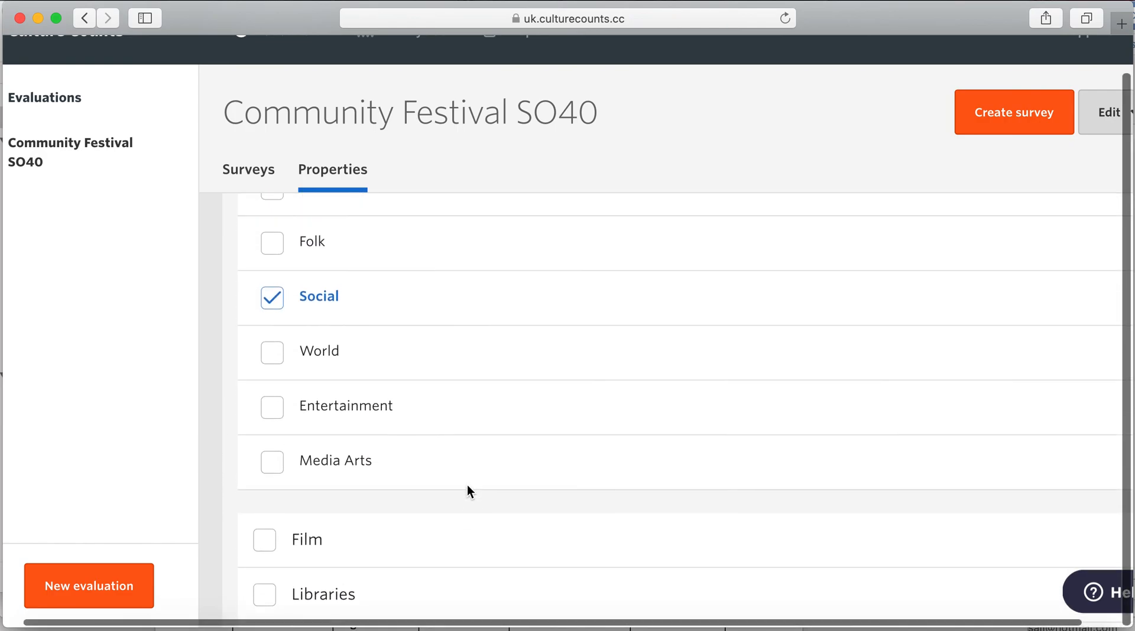
pyautogui.scroll(12, 469, 492)
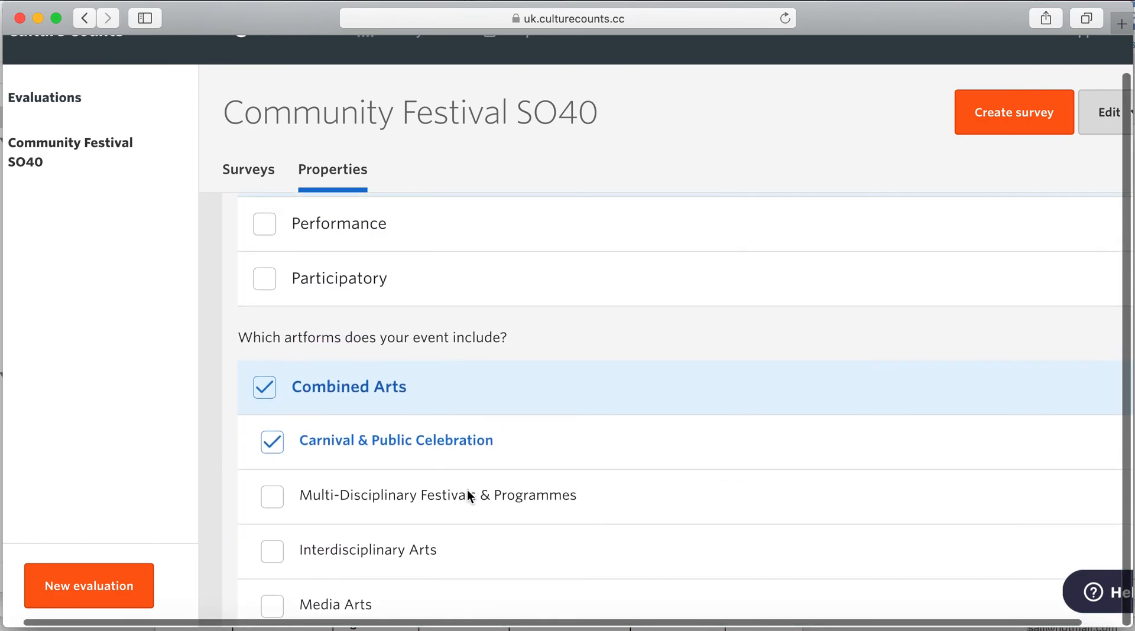
pyautogui.scroll(9, 467, 491)
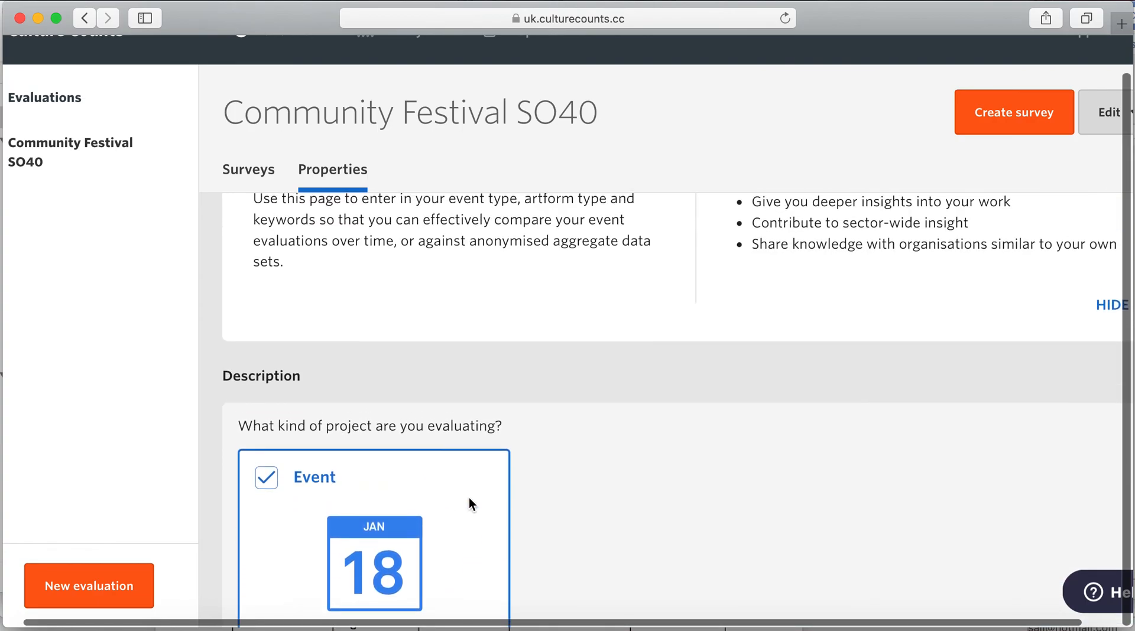
pyautogui.scroll(1, 469, 504)
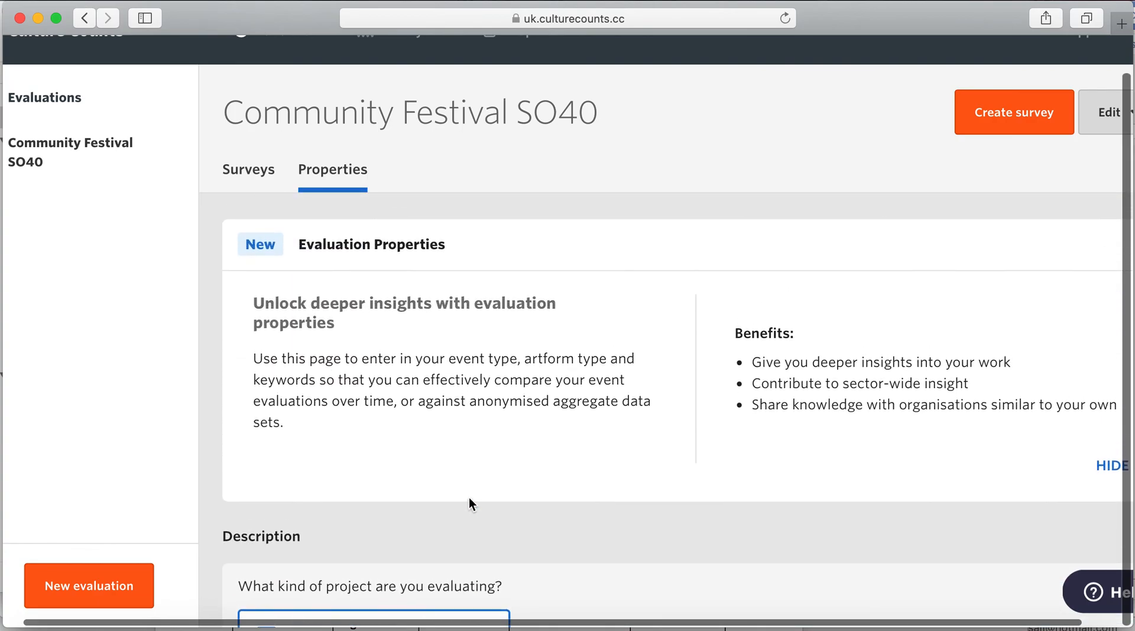
# - Go back to the surveys list and open the Standard public survey's Summary page
pyautogui.click(260, 172)
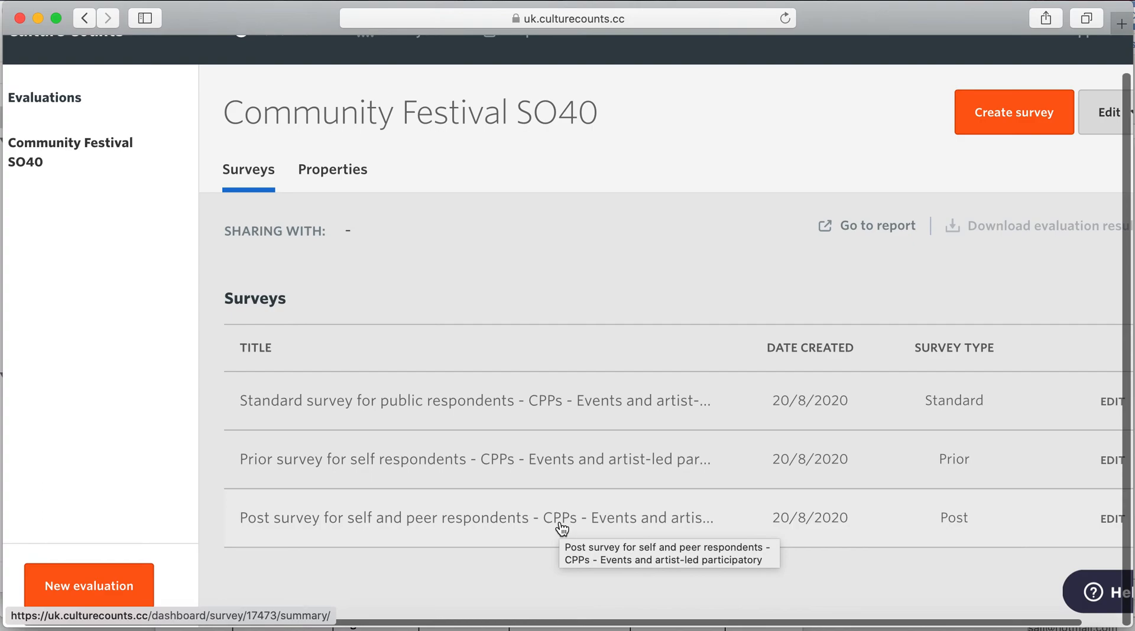
pyautogui.click(512, 408)
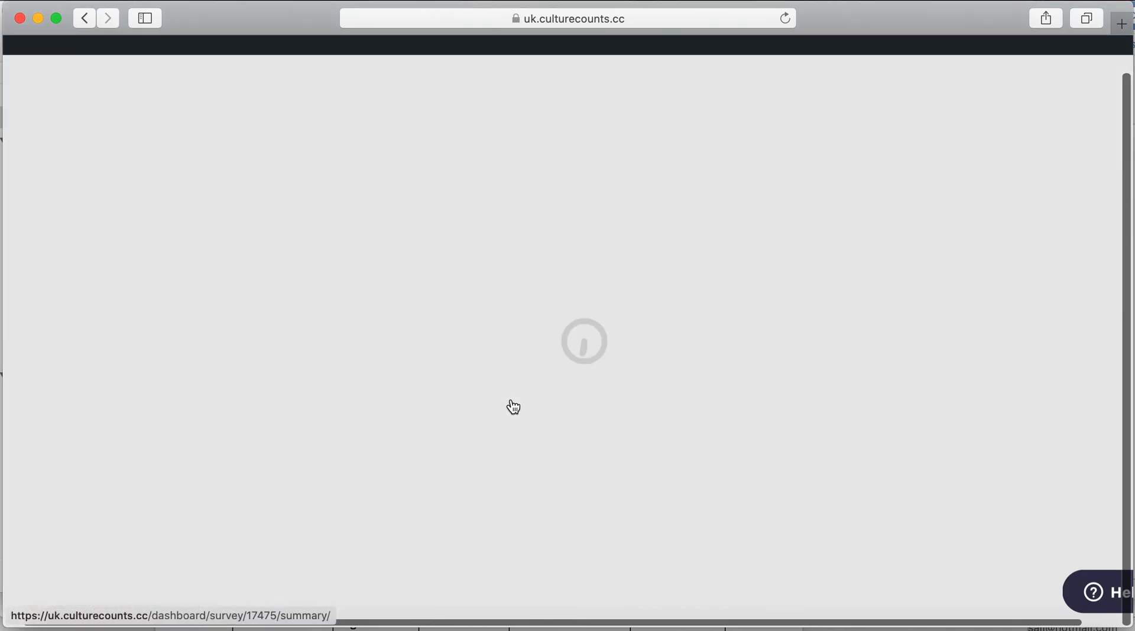
pyautogui.scroll(2, 713, 402)
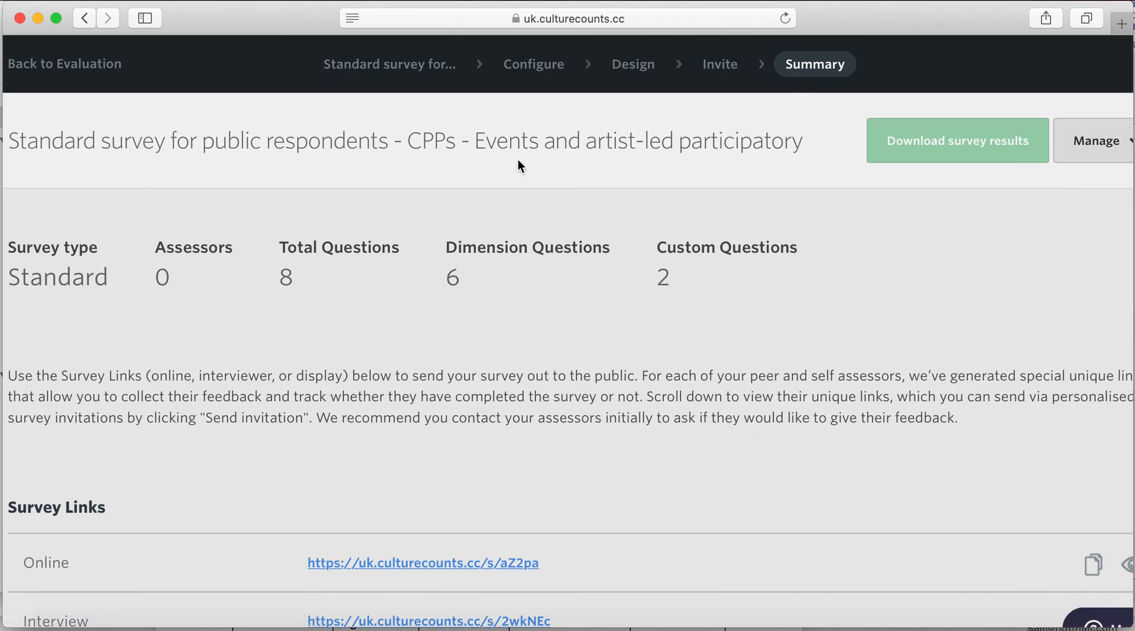
# - Open the survey's Configure page and review its Standard type and Online, Interviewer, Display delivery
pyautogui.click(539, 76)
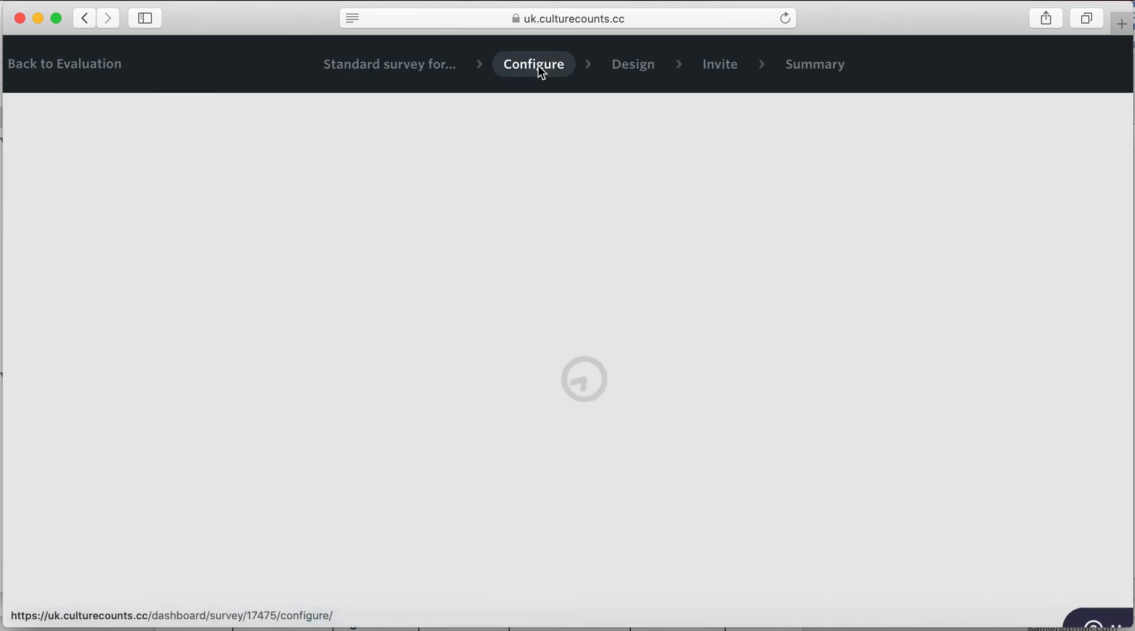
pyautogui.hscroll(-3, 590, 220)
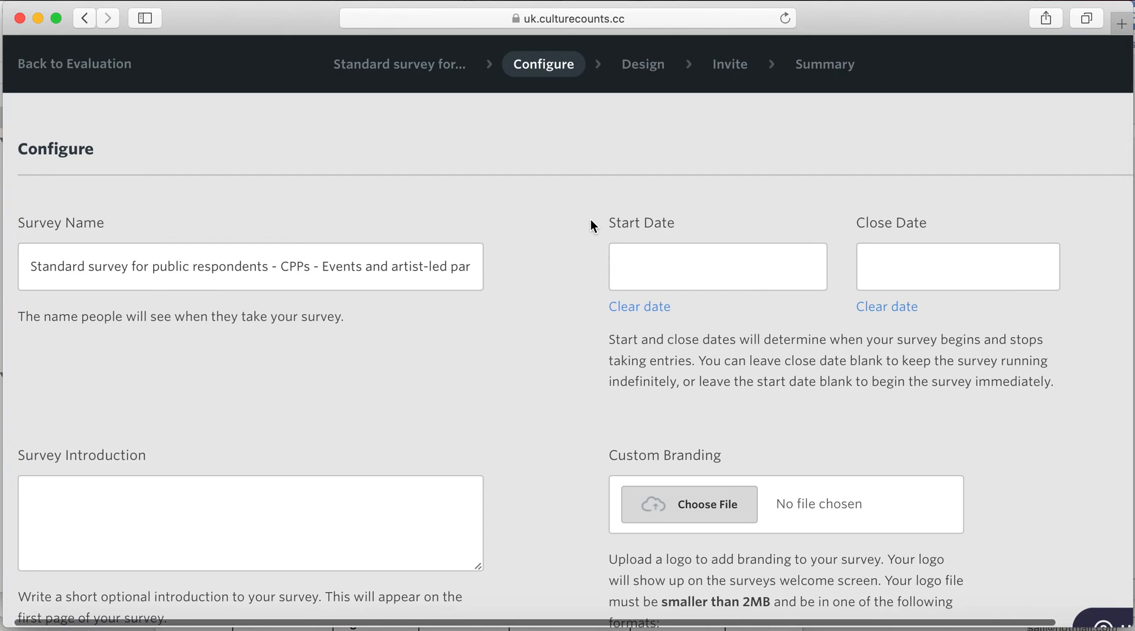
pyautogui.scroll(-1, 590, 220)
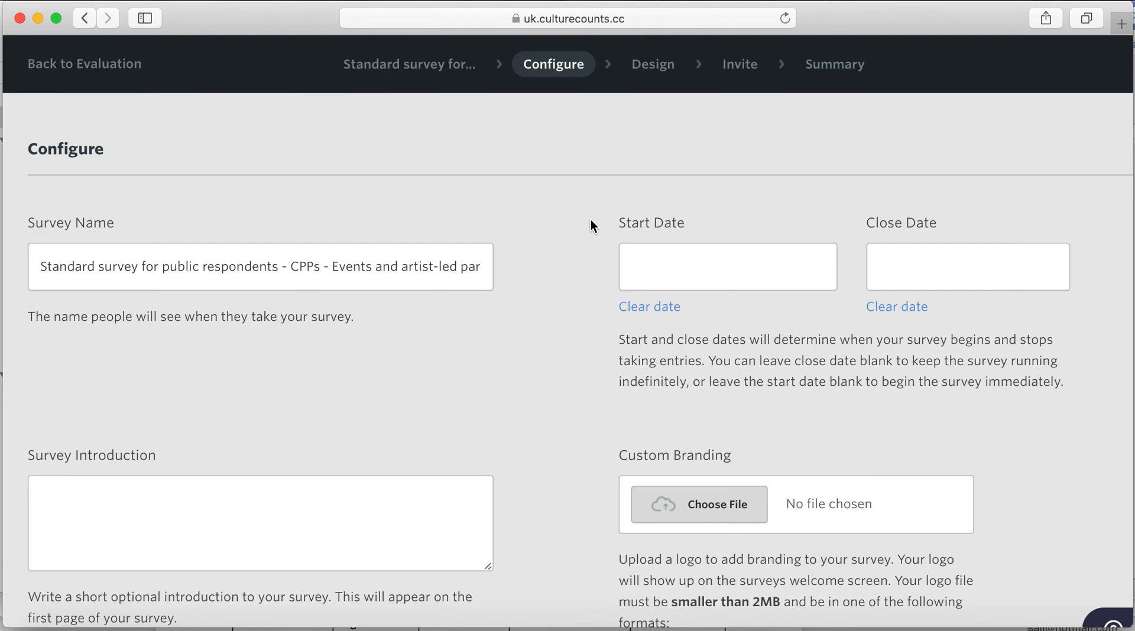
pyautogui.scroll(-3, 590, 220)
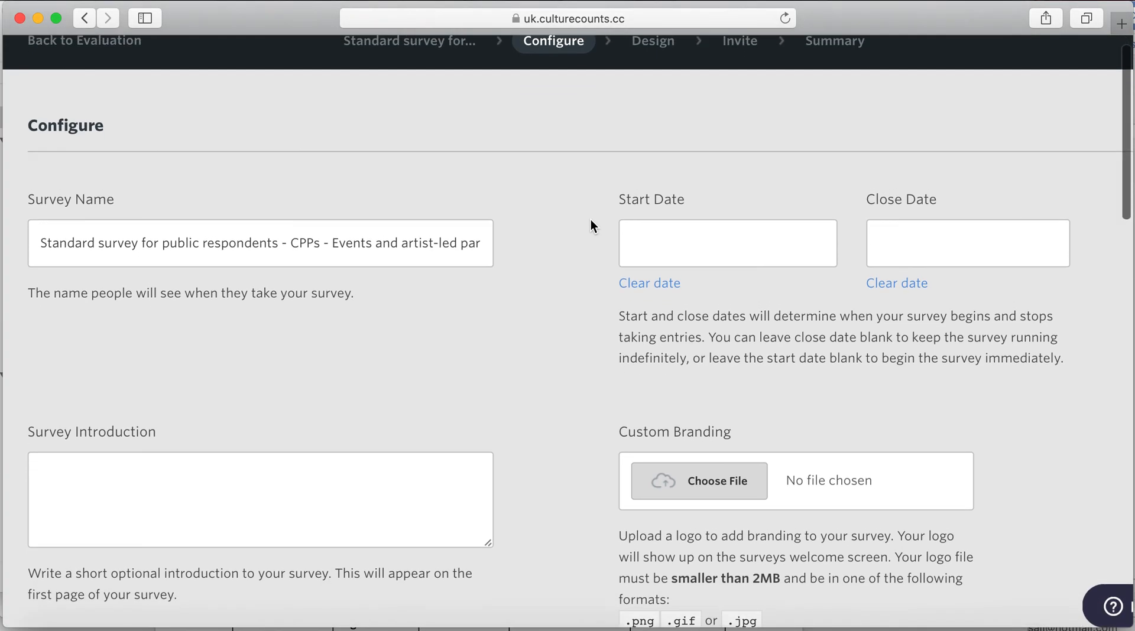
pyautogui.scroll(-10, 591, 218)
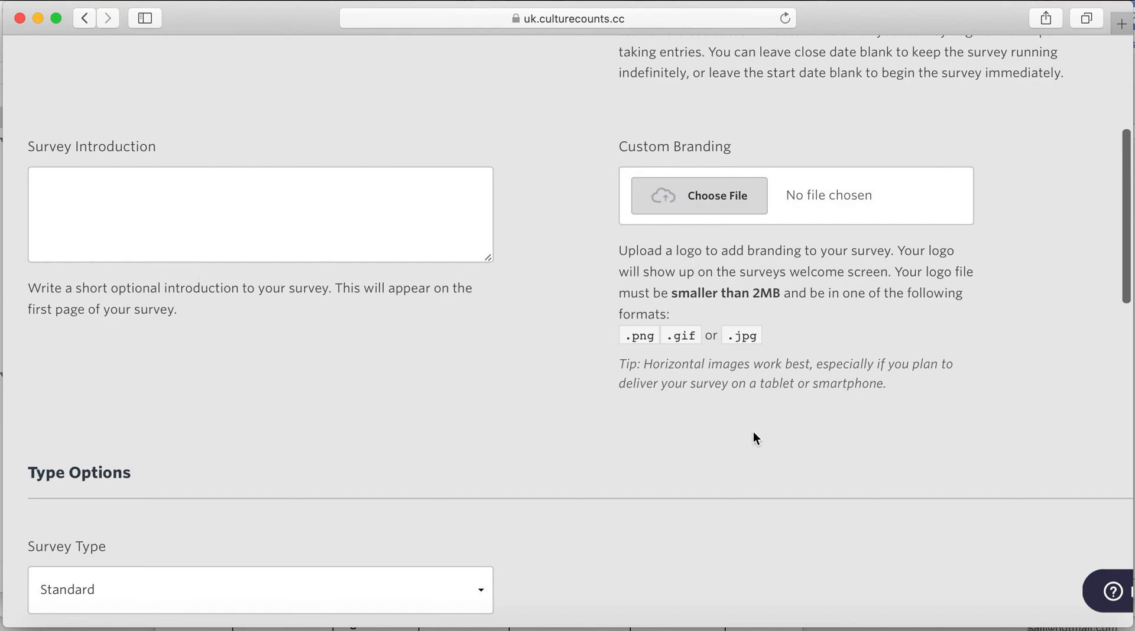
pyautogui.scroll(-1, 817, 356)
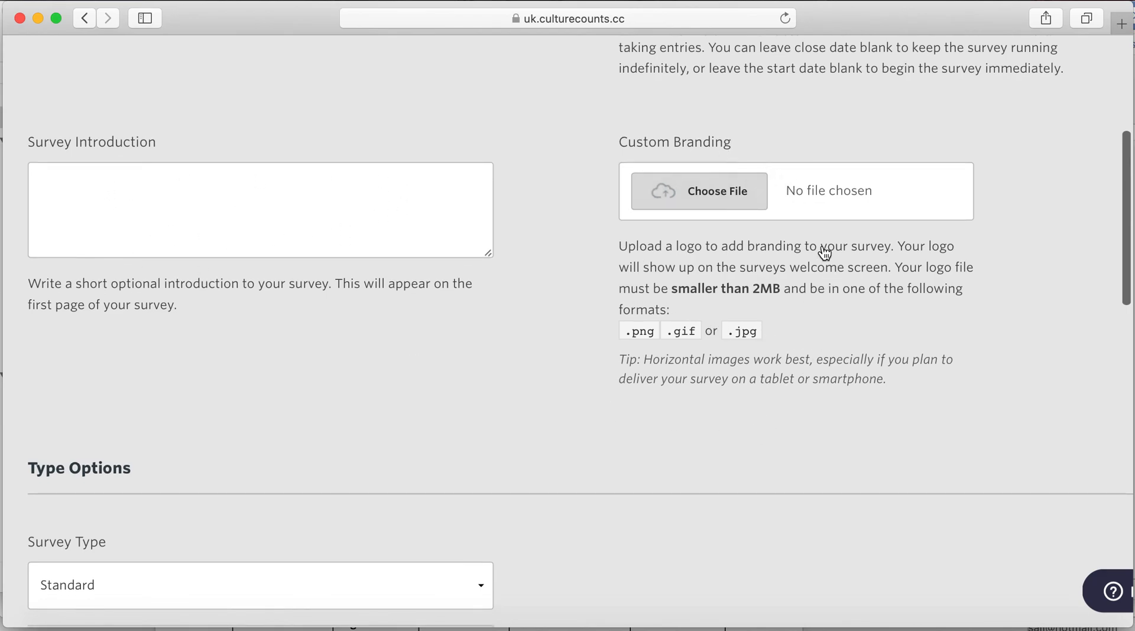
pyautogui.scroll(-5, 665, 419)
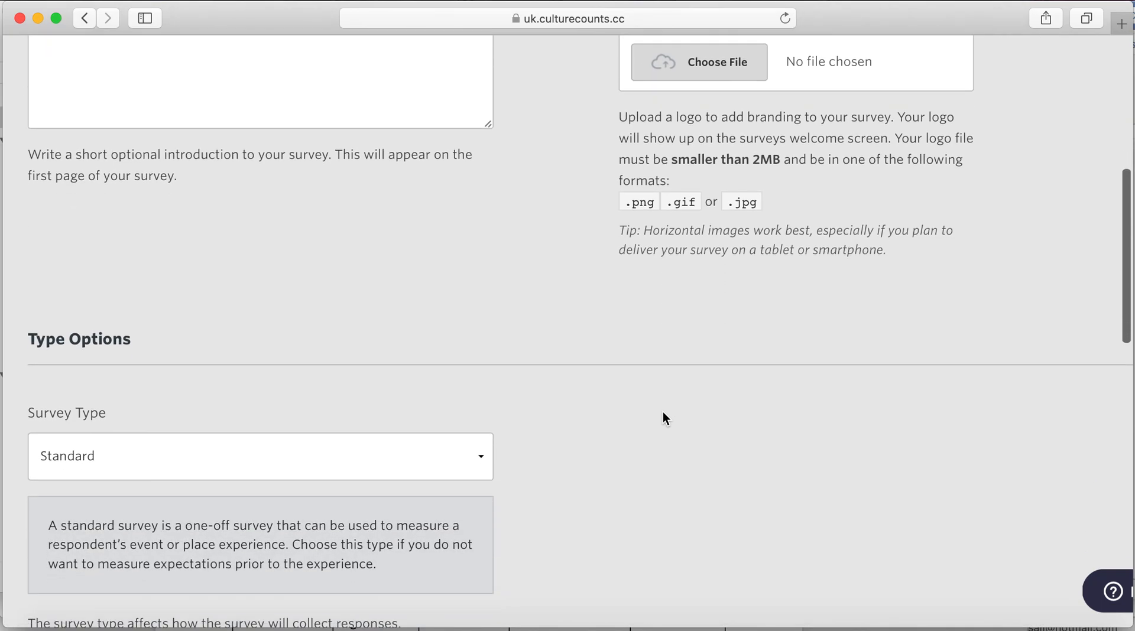
pyautogui.scroll(-1, 664, 400)
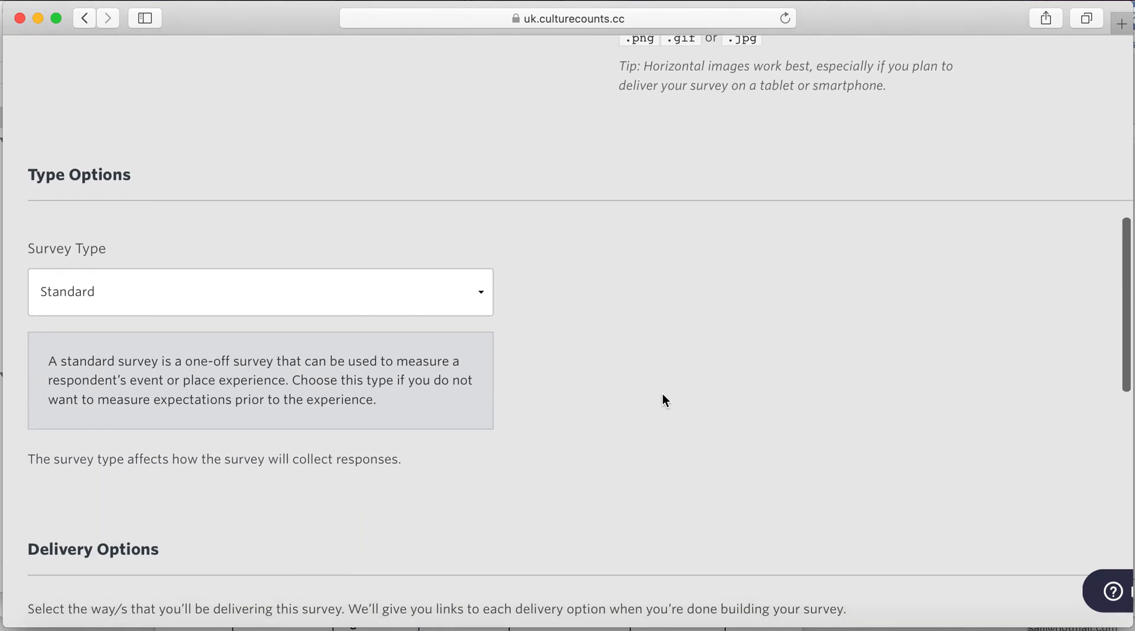
pyautogui.scroll(-2, 663, 400)
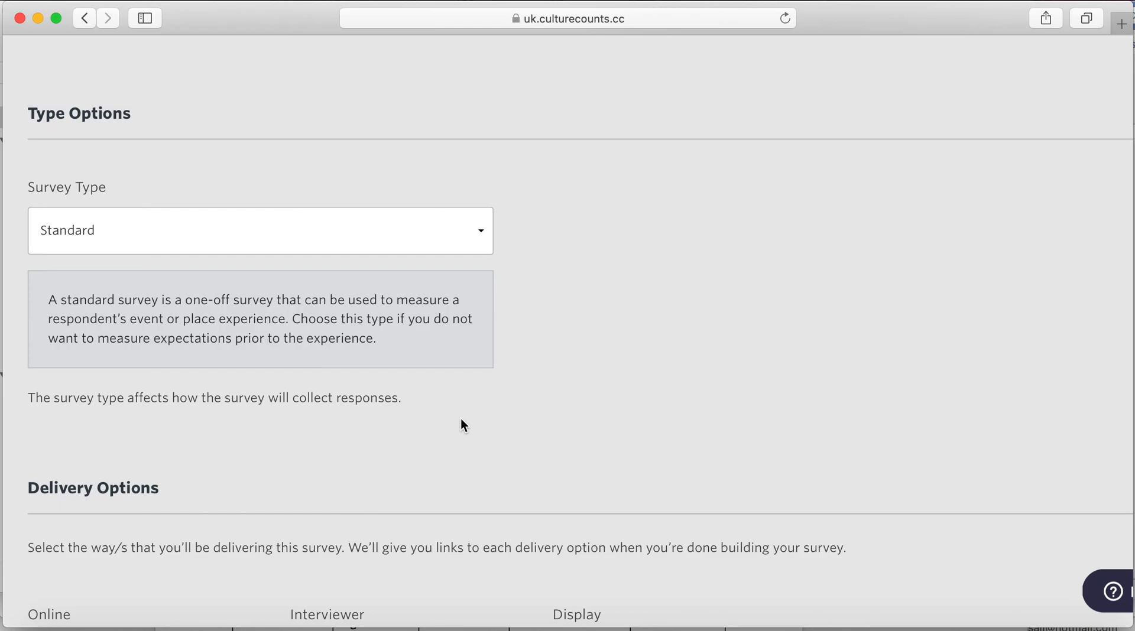
pyautogui.scroll(-3, 463, 426)
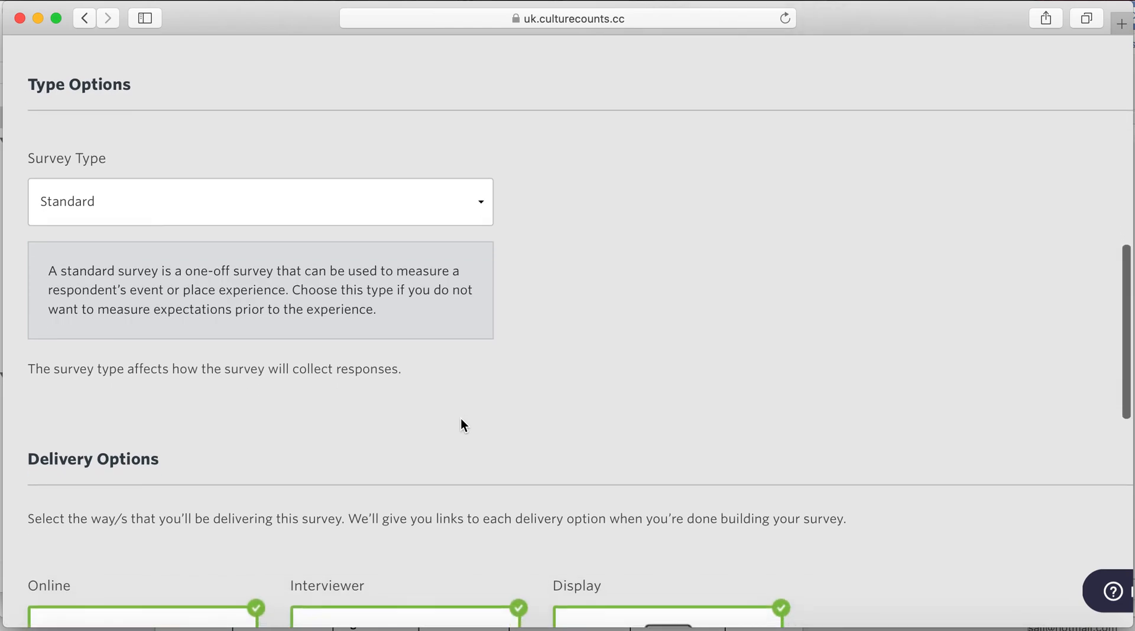
pyautogui.scroll(-2, 460, 418)
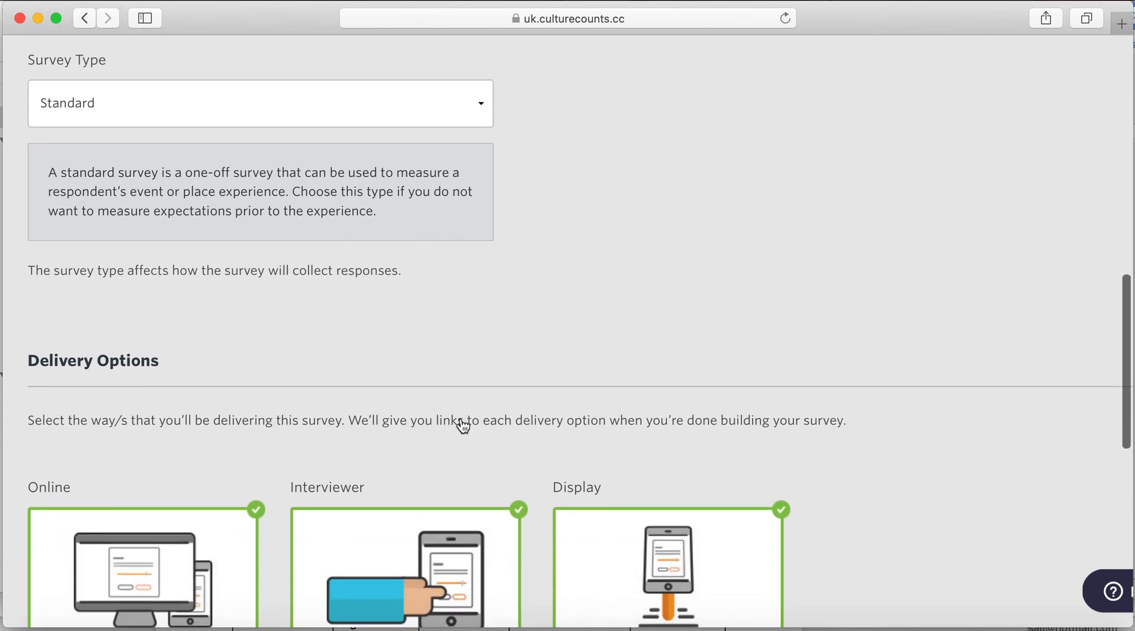
pyautogui.scroll(-3, 461, 414)
pyautogui.scroll(-5, 462, 418)
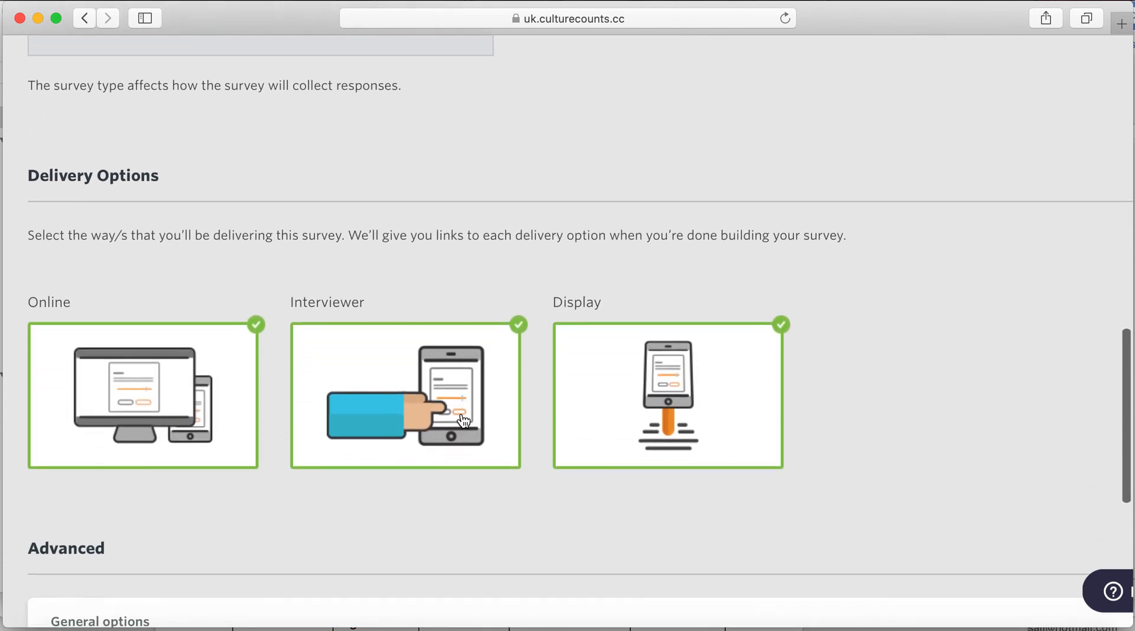
pyautogui.scroll(-2, 464, 421)
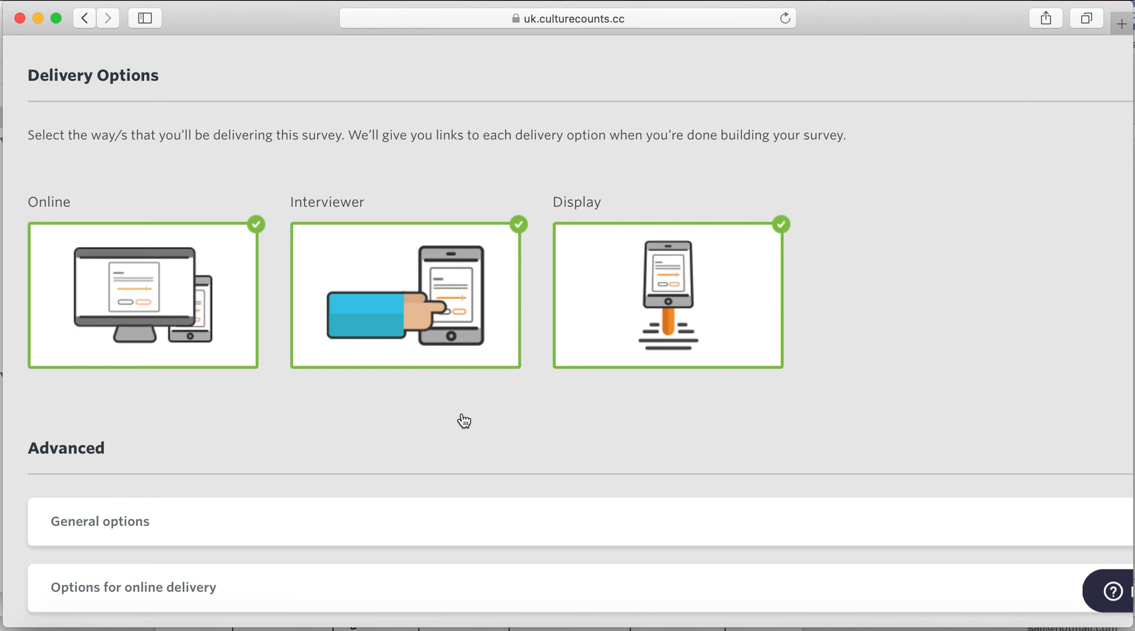
pyautogui.scroll(-2, 464, 420)
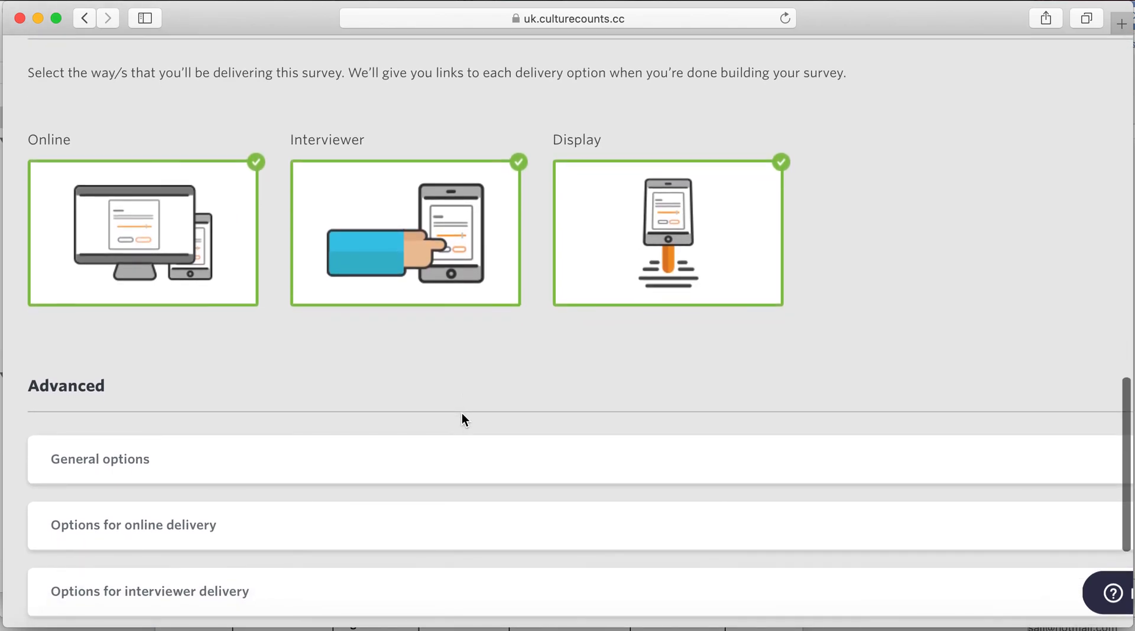
pyautogui.scroll(-2, 462, 414)
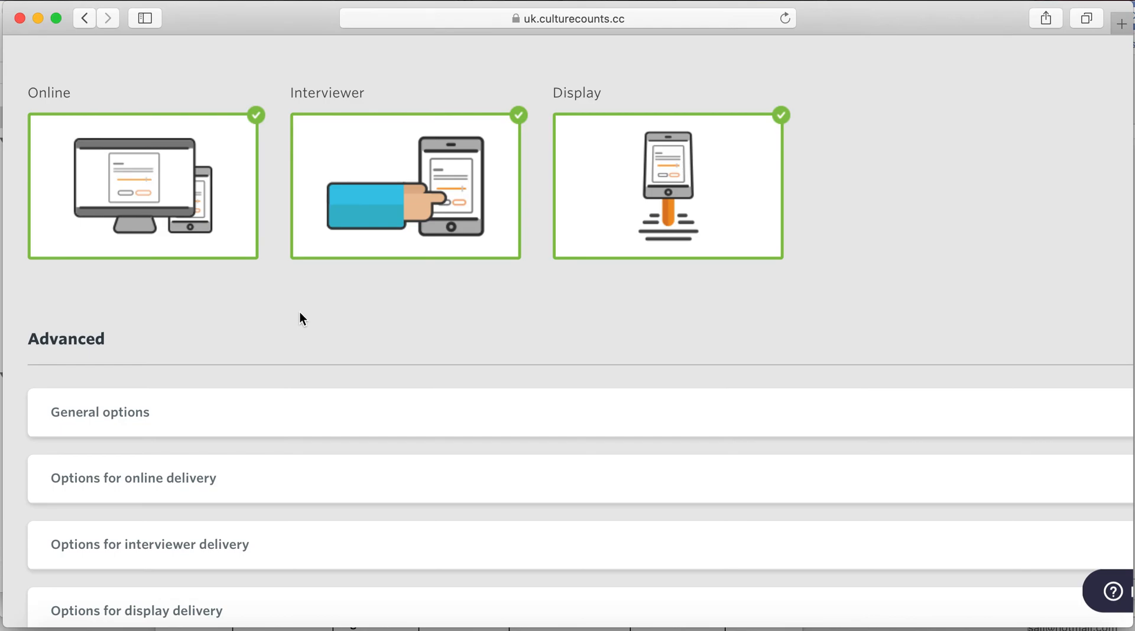
pyautogui.scroll(-2, 300, 313)
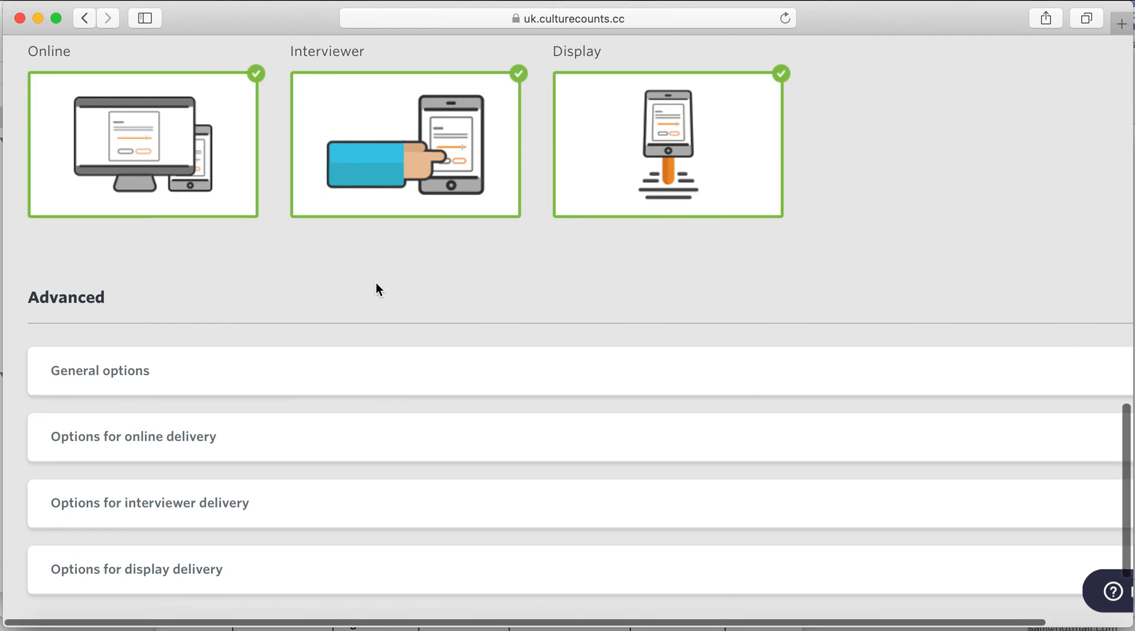
# - Expand the General options and Options for online delivery panels in Advanced settings
pyautogui.scroll(-3, 376, 283)
pyautogui.scroll(-1, 376, 283)
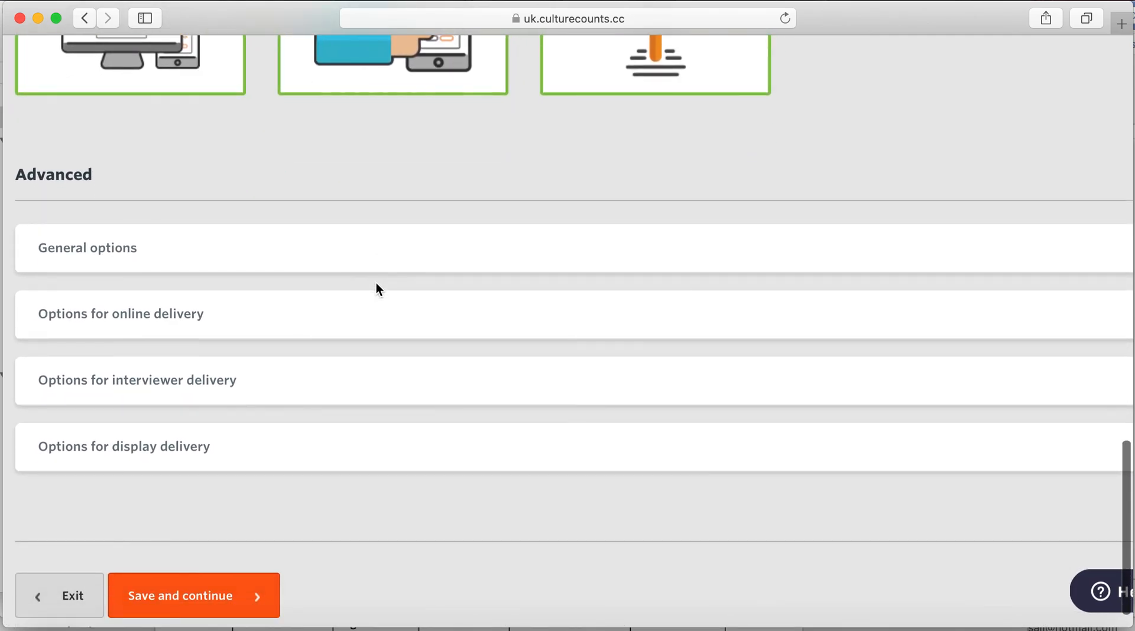
pyautogui.scroll(-1, 392, 332)
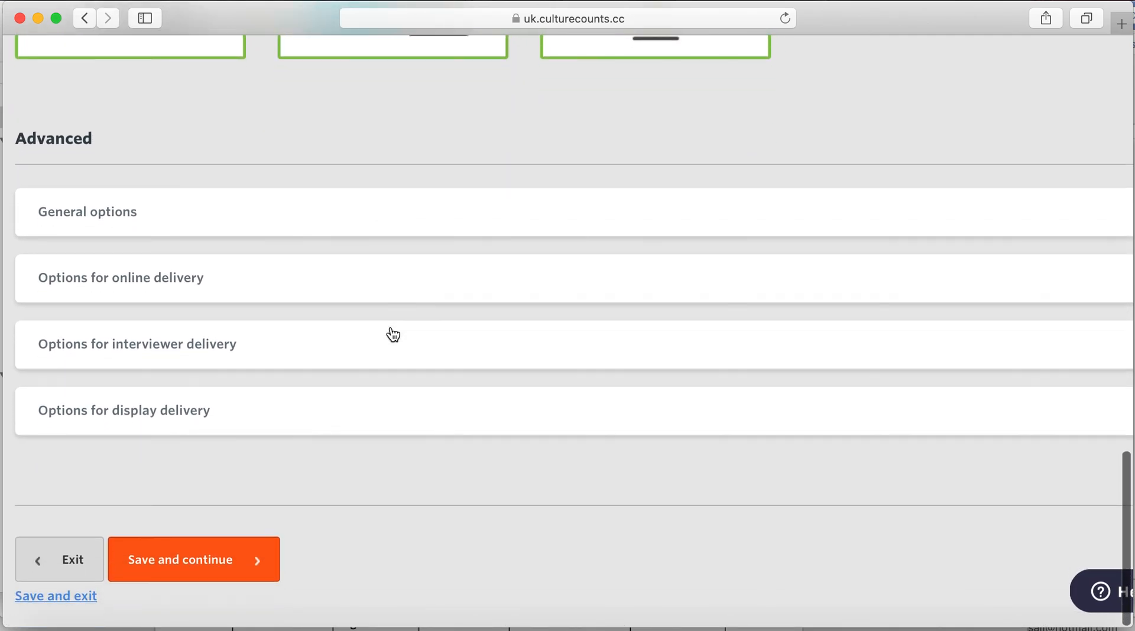
pyautogui.click(386, 206)
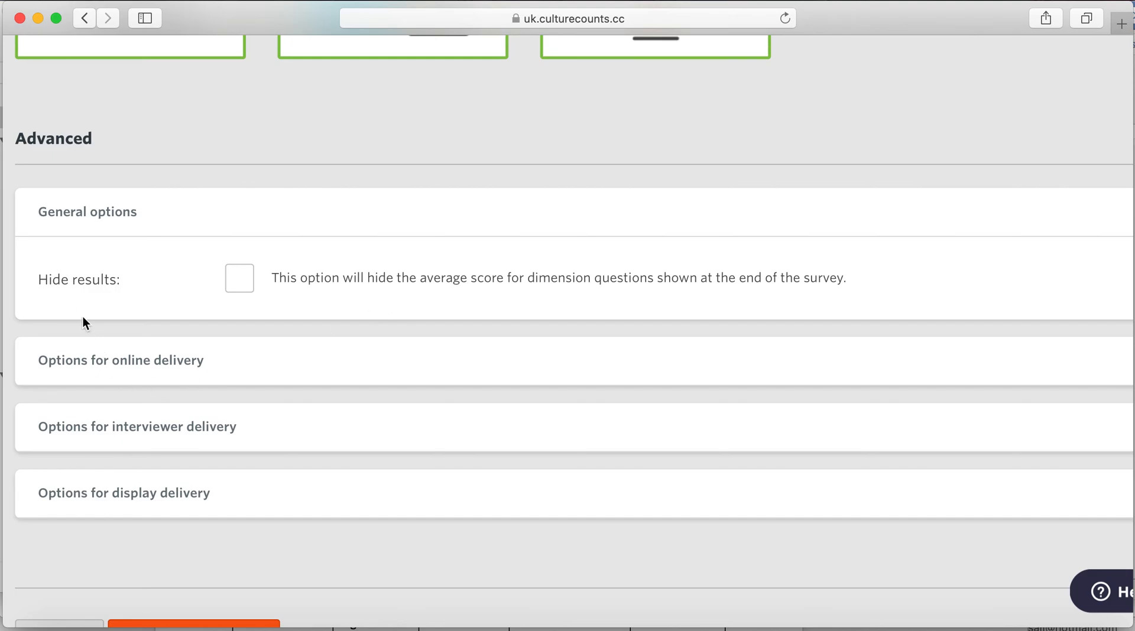
pyautogui.click(180, 379)
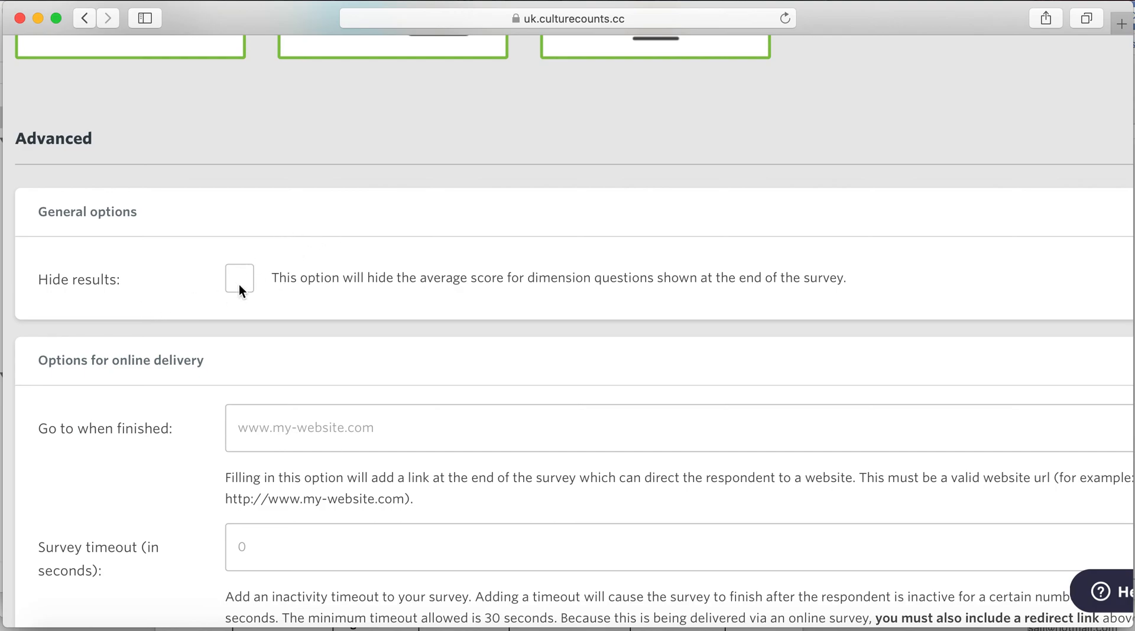
# - Tick Hide results, then review the online delivery options: no finish website, 0-second timeout
pyautogui.click(316, 275)
pyautogui.scroll(-5, 385, 251)
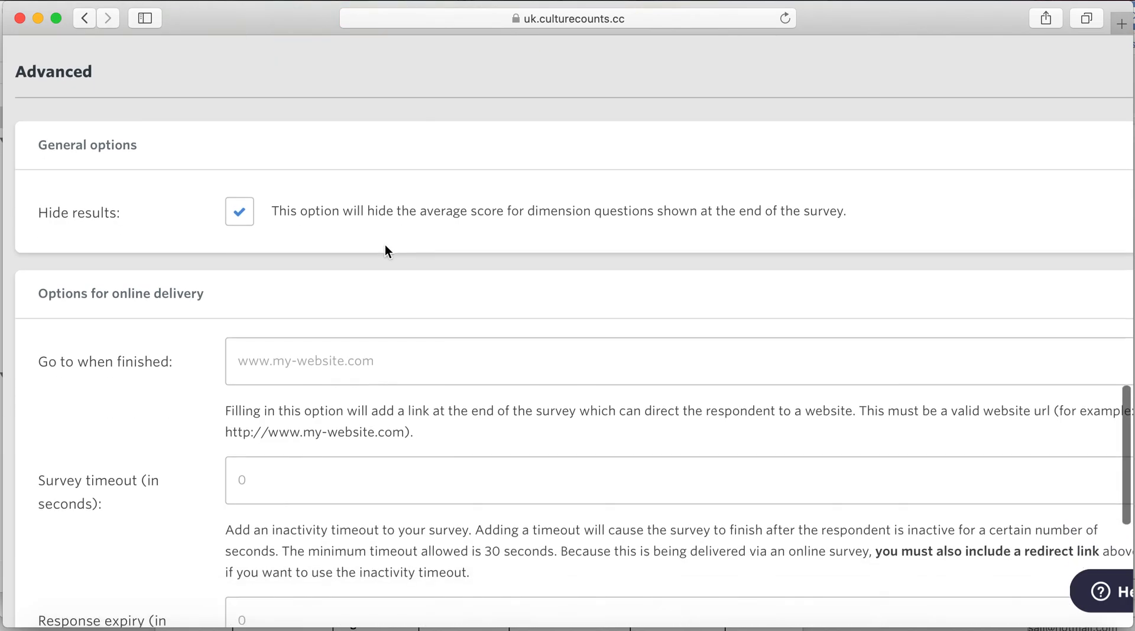
pyautogui.scroll(-3, 471, 188)
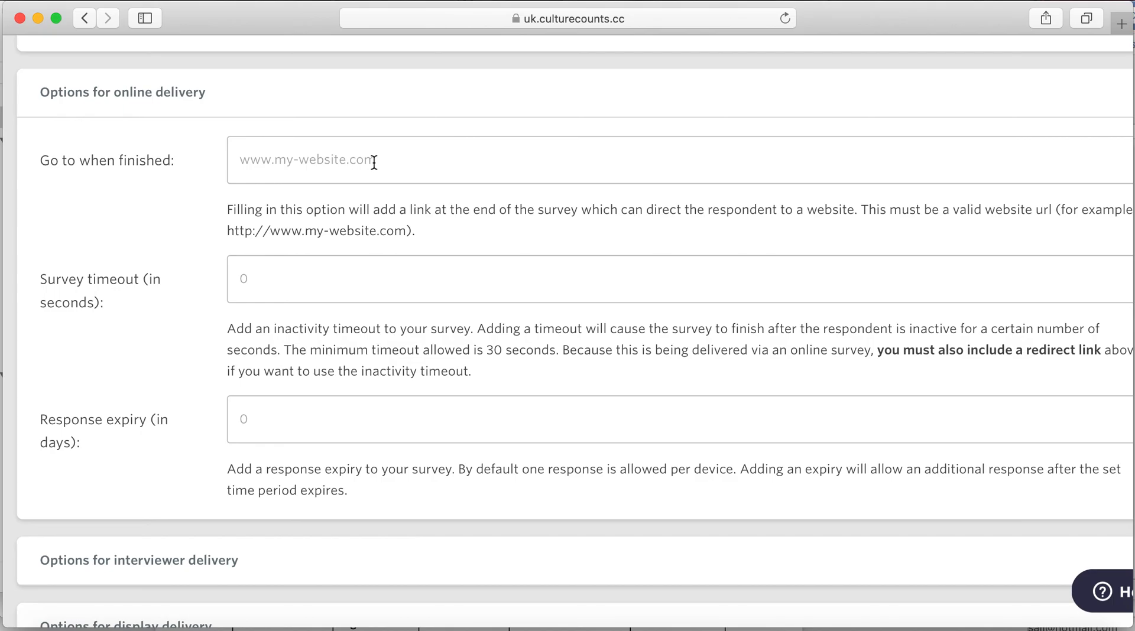
pyautogui.scroll(-3, 374, 163)
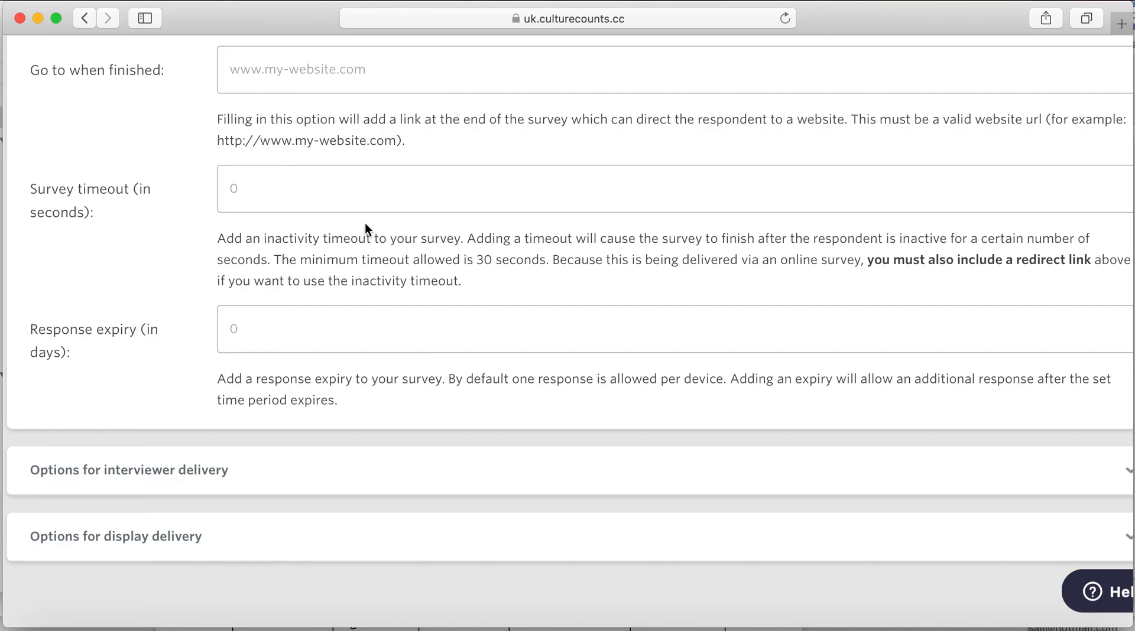
# - Scroll past the online delivery options, leaving response expiry at 0 days
pyautogui.scroll(-2, 364, 228)
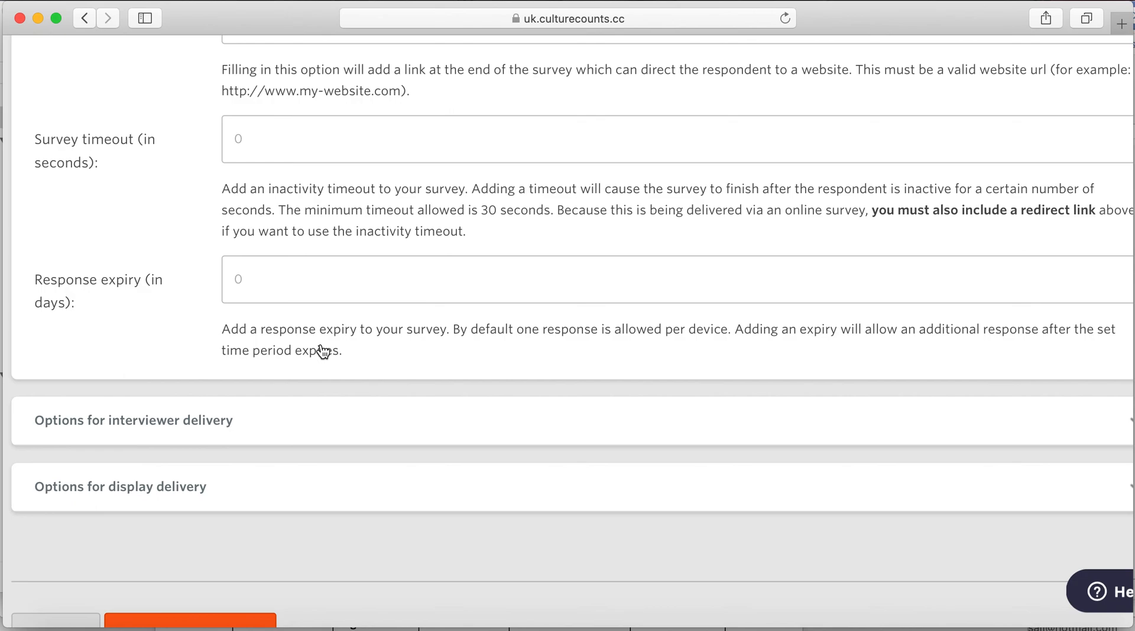
pyautogui.scroll(10, 324, 352)
pyautogui.scroll(7, 323, 352)
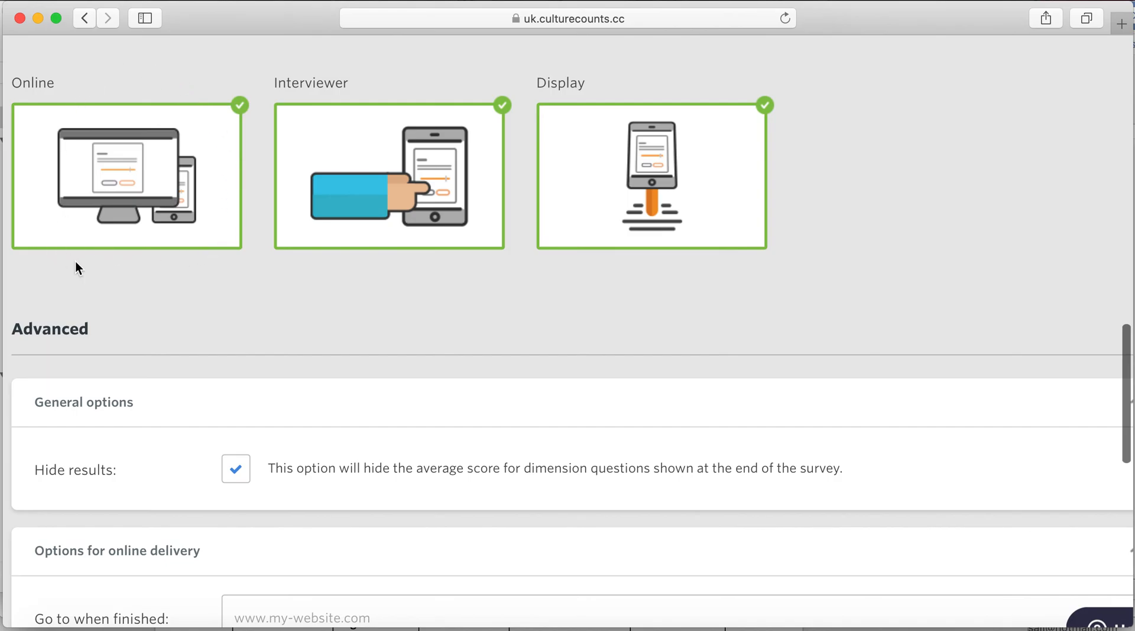
pyautogui.scroll(-6, 249, 337)
pyautogui.scroll(-9, 249, 335)
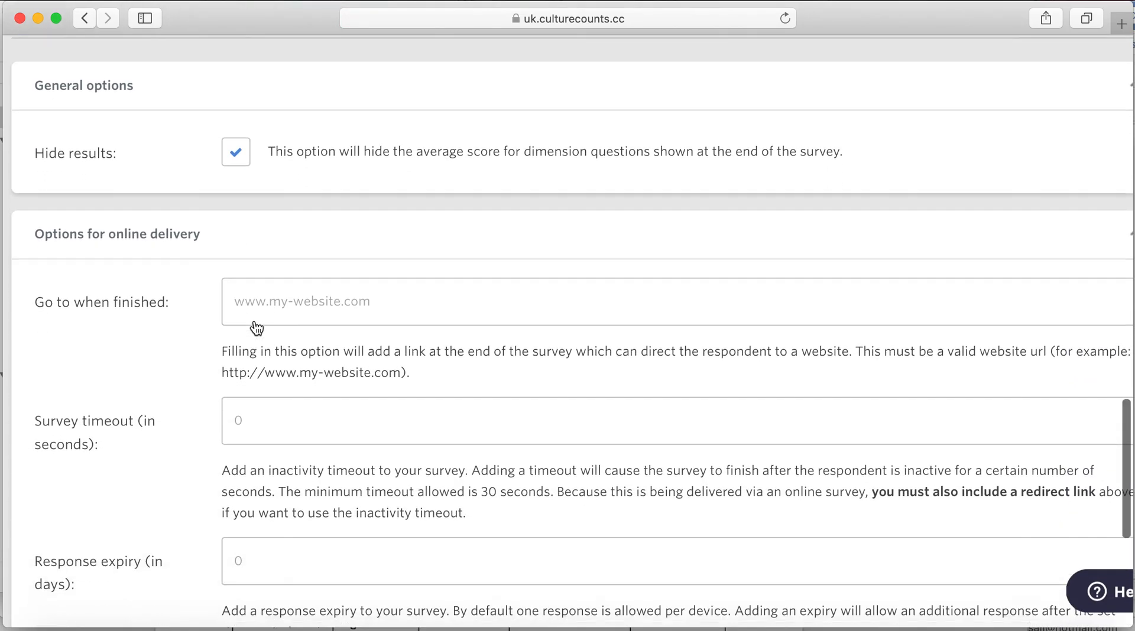
pyautogui.scroll(-1, 254, 320)
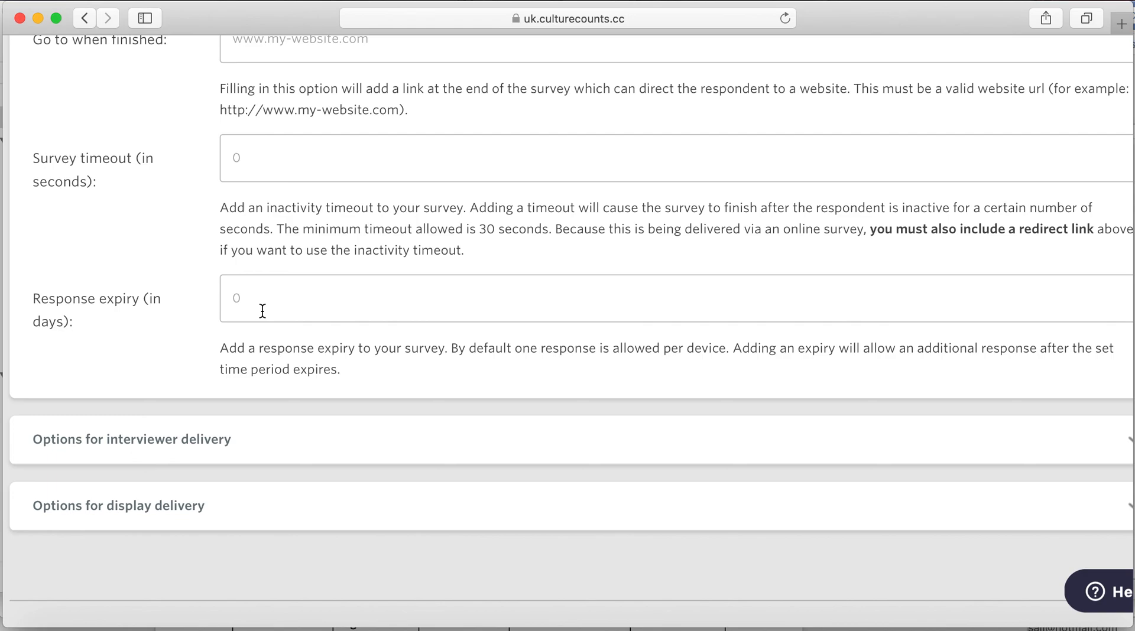
pyautogui.click(532, 454)
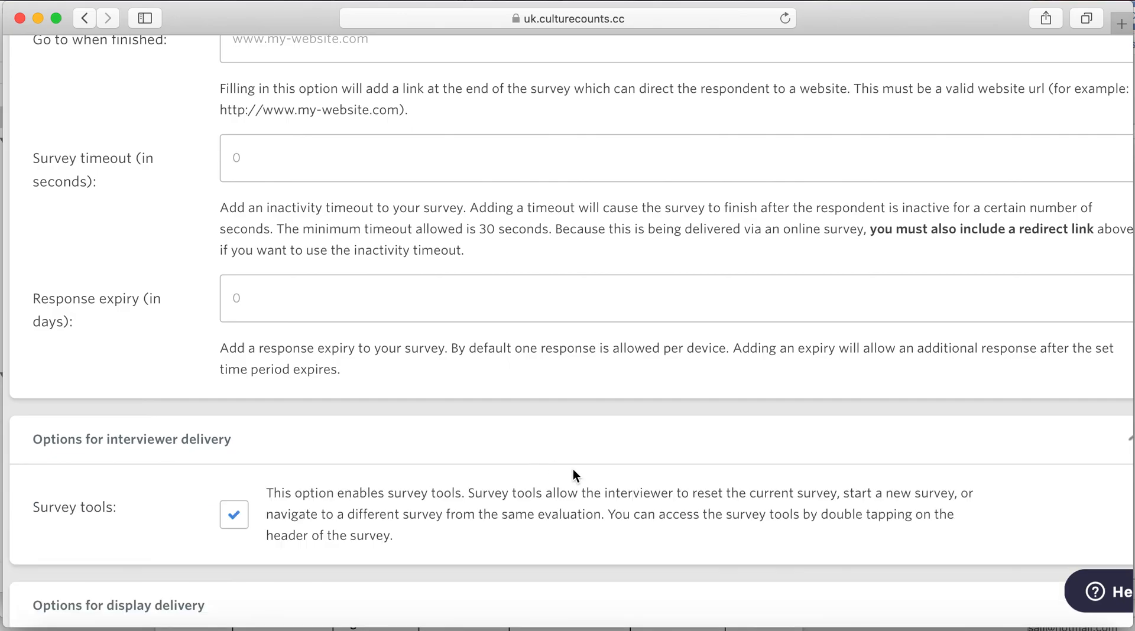
pyautogui.scroll(-1, 573, 468)
pyautogui.scroll(-3, 574, 468)
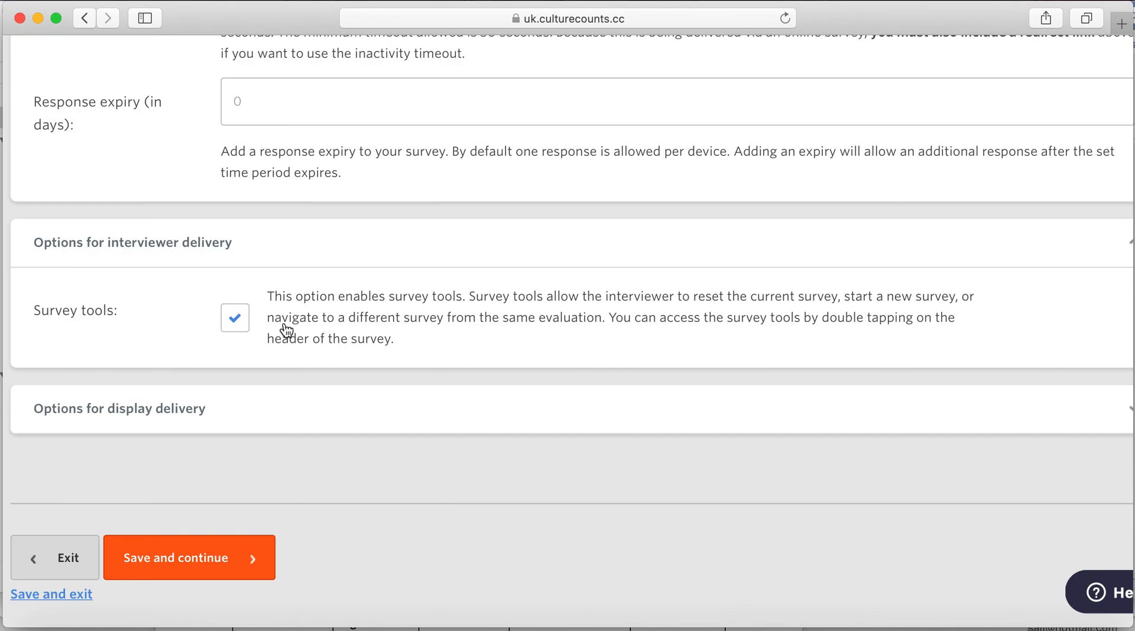
pyautogui.scroll(-1, 380, 437)
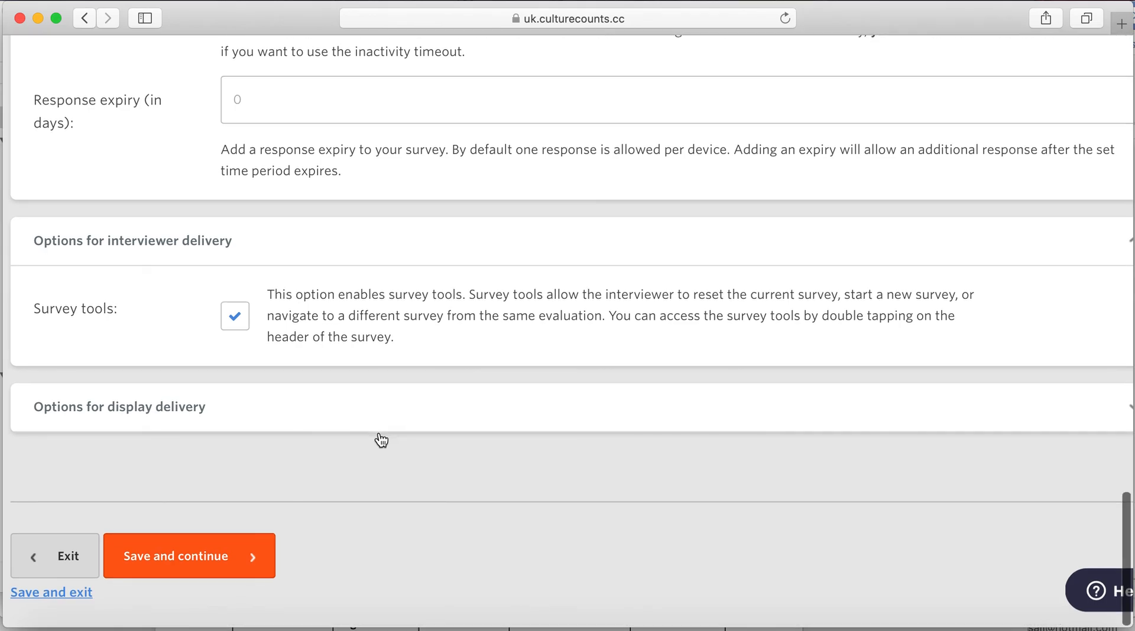
# - Expand display delivery options, confirm the 180-second timeout, and save the configuration
pyautogui.click(586, 406)
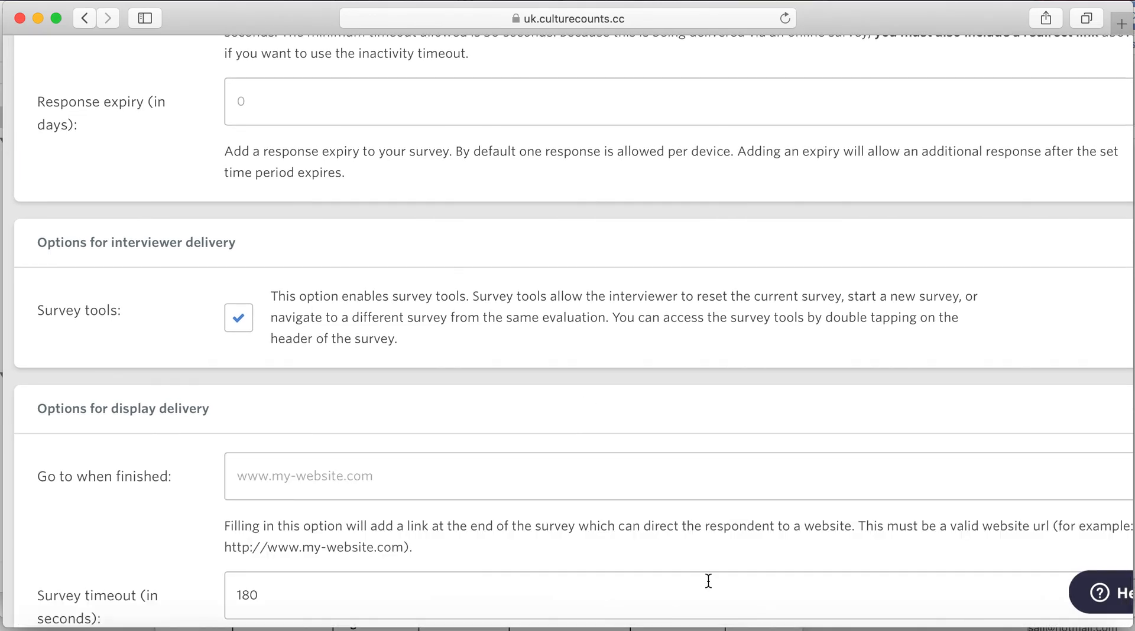
pyautogui.scroll(-1, 708, 581)
pyautogui.hscroll(-1, 708, 582)
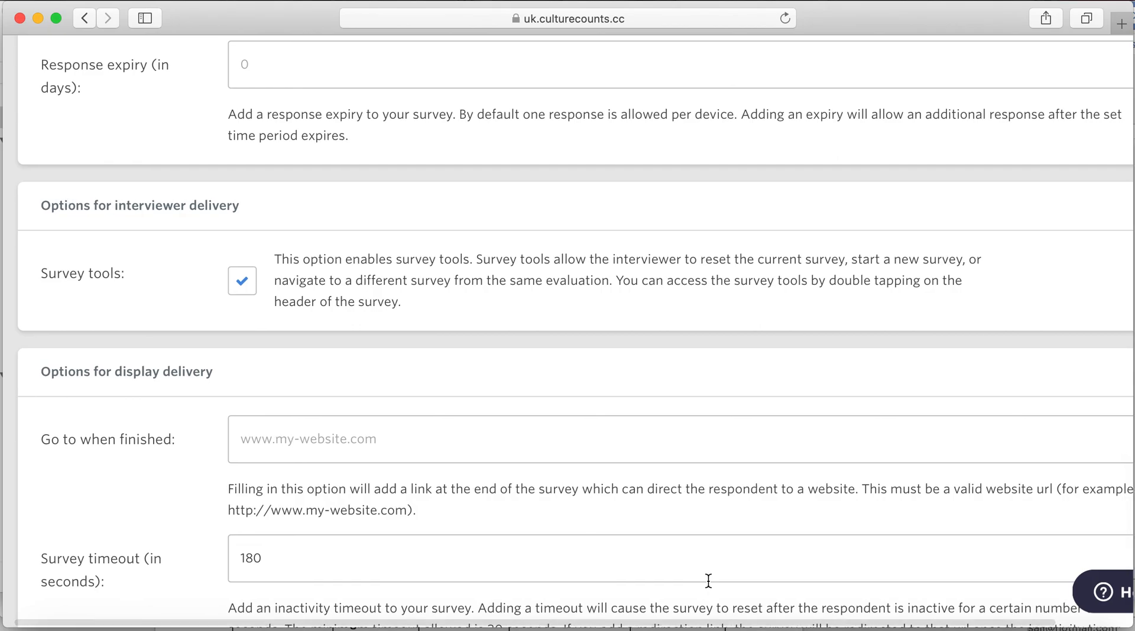
pyautogui.scroll(-3, 708, 581)
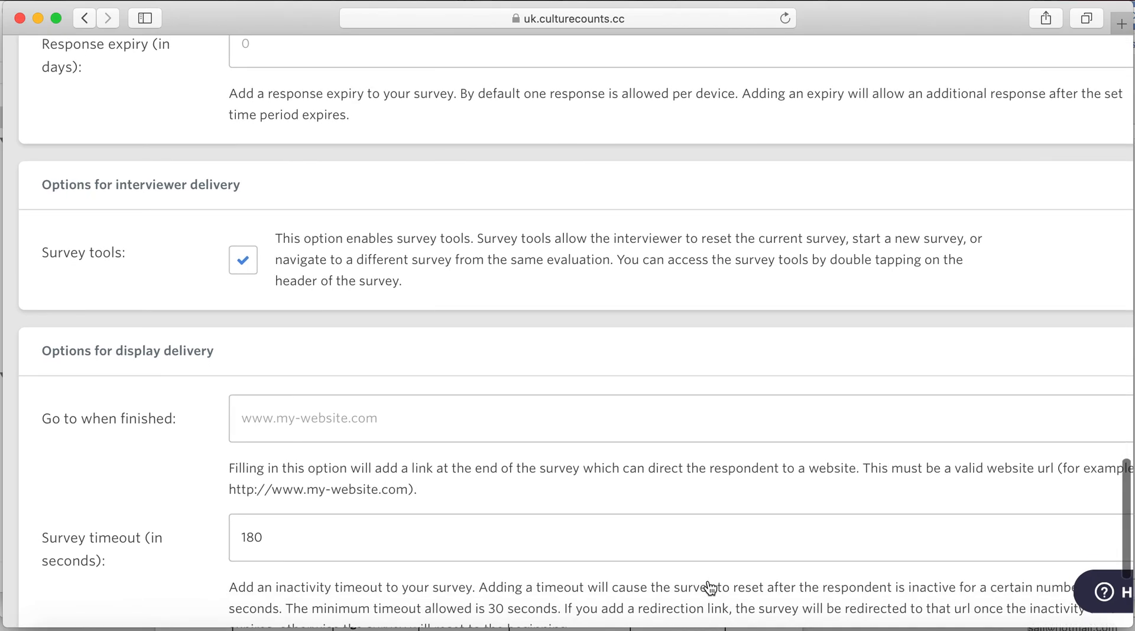
pyautogui.scroll(-3, 710, 588)
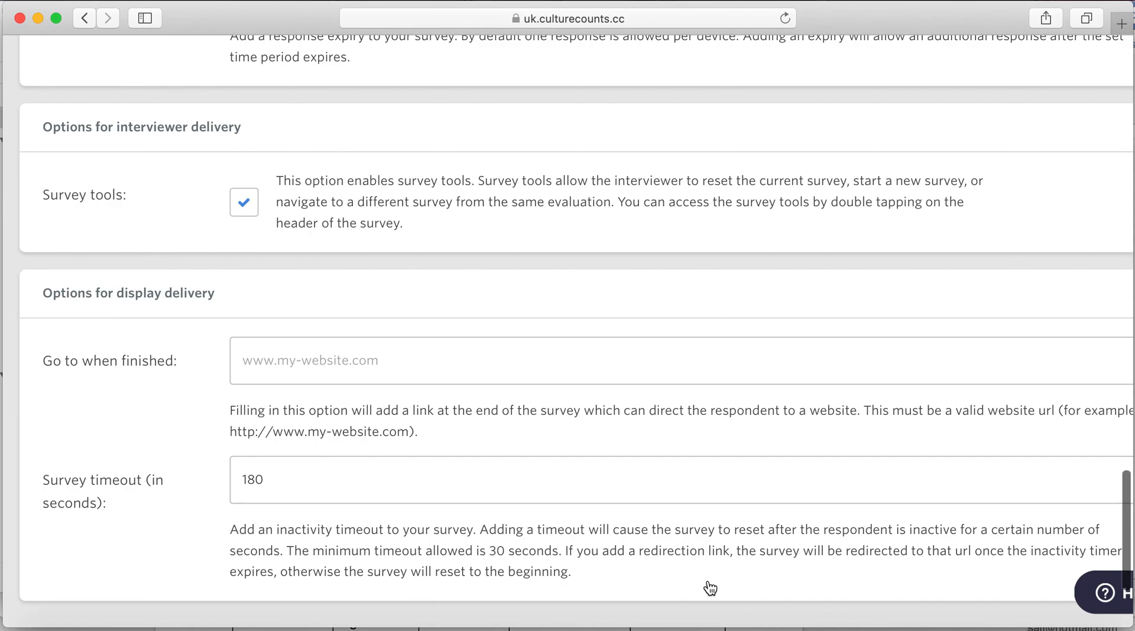
pyautogui.scroll(-4, 708, 580)
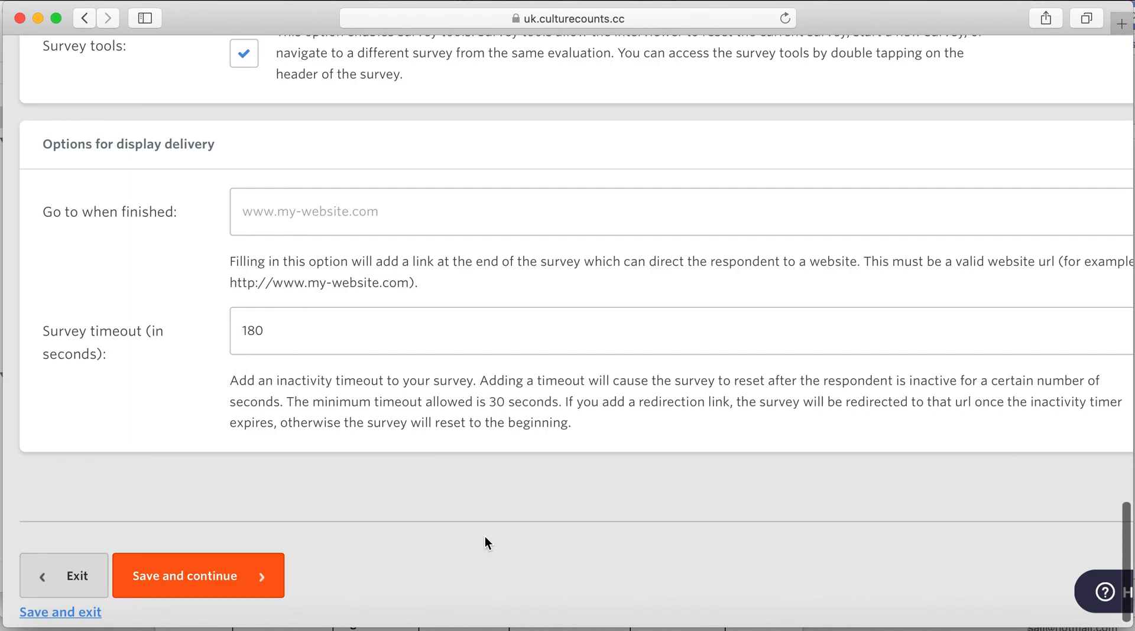
pyautogui.scroll(-1, 484, 536)
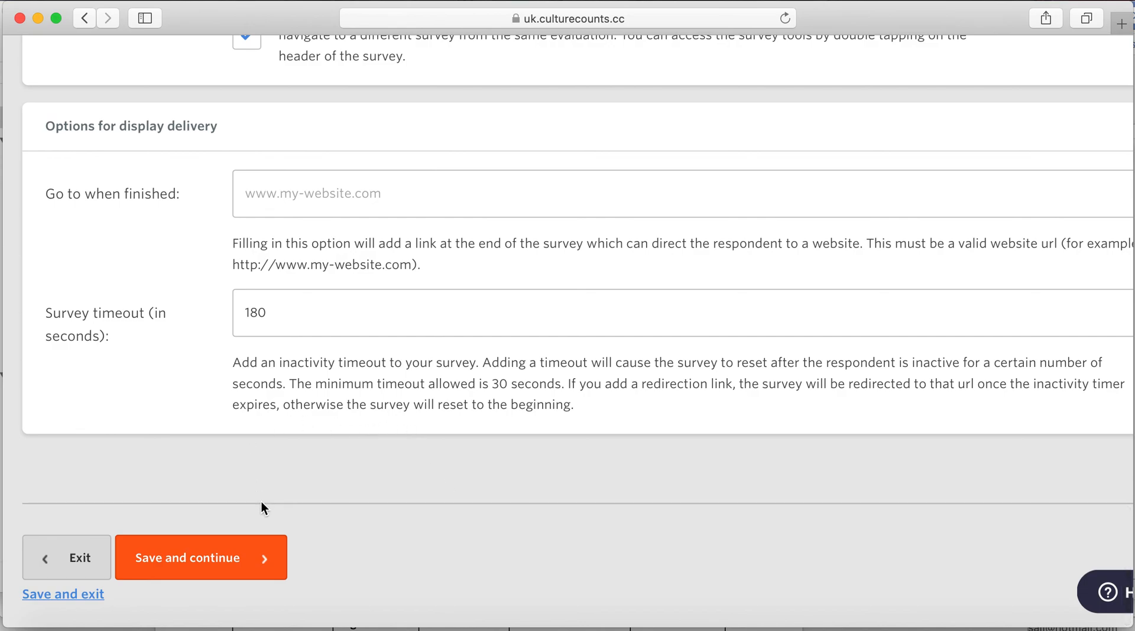
pyautogui.click(227, 560)
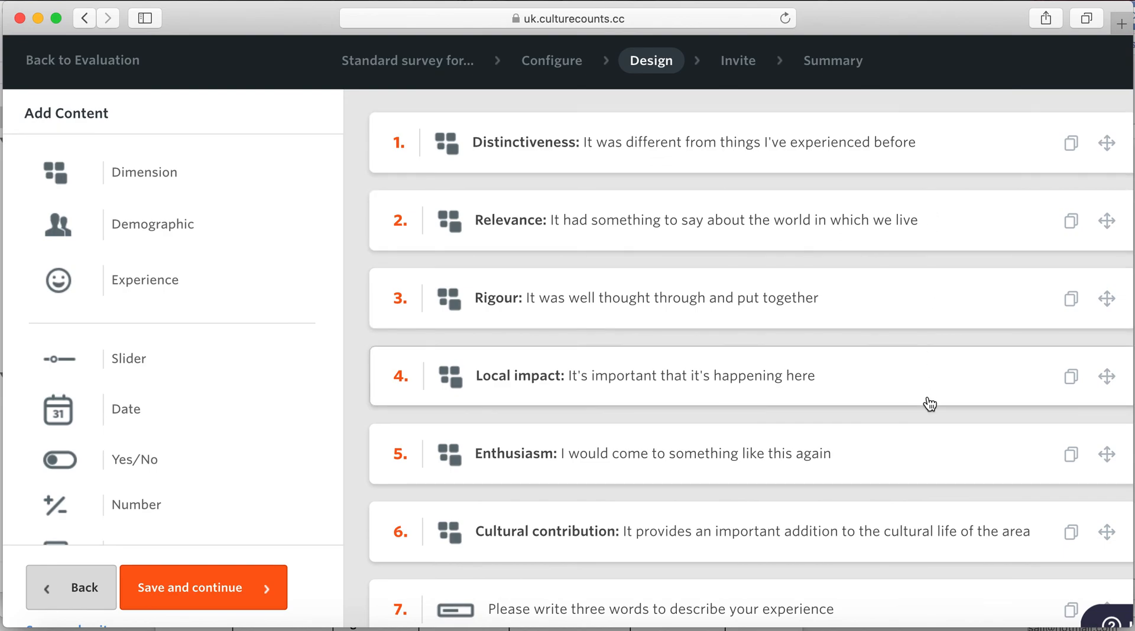
# - Scroll through the Design page, from Distinctiveness down to the Postcode, Age and Gender questions
pyautogui.scroll(-5, 929, 403)
pyautogui.scroll(-4, 929, 403)
pyautogui.scroll(-2, 929, 403)
pyautogui.scroll(6, 929, 403)
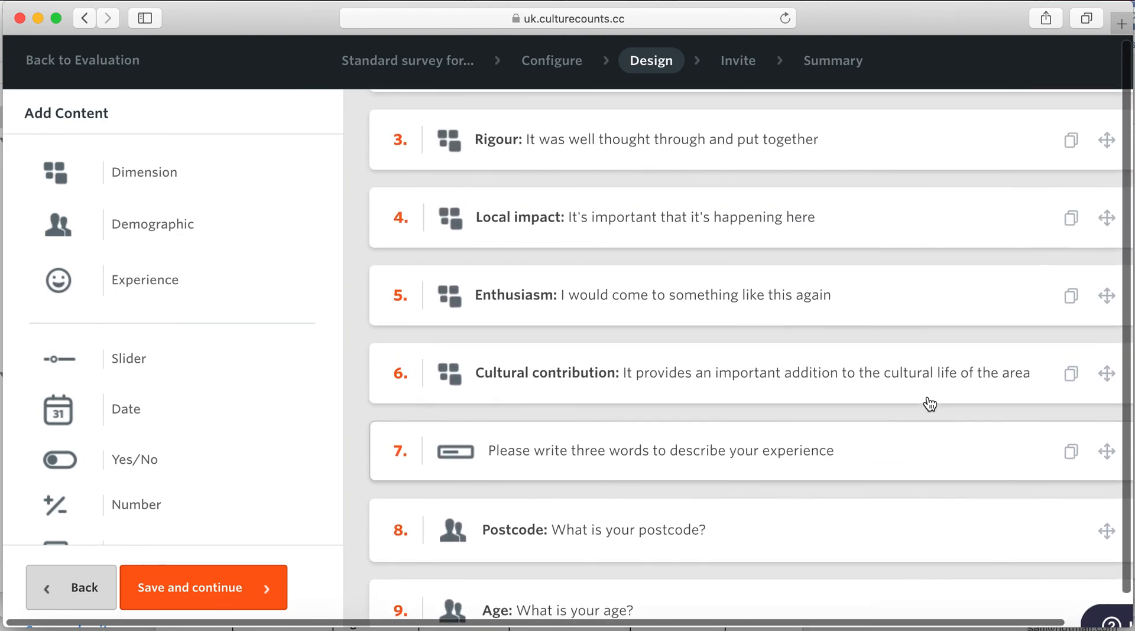
pyautogui.scroll(4, 929, 403)
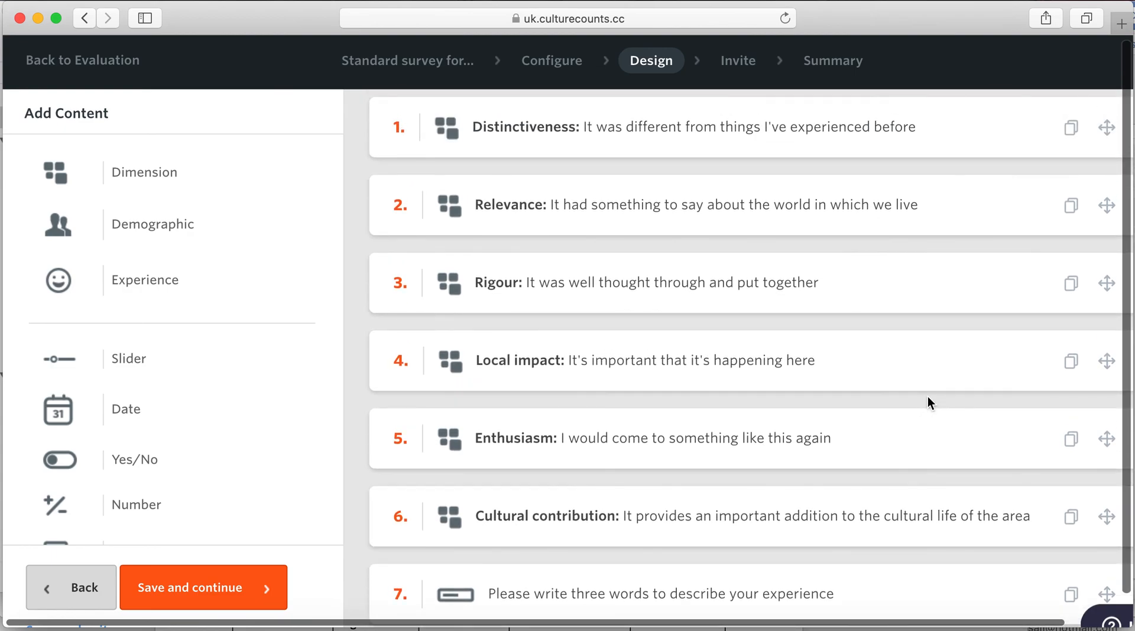
pyautogui.scroll(1, 927, 402)
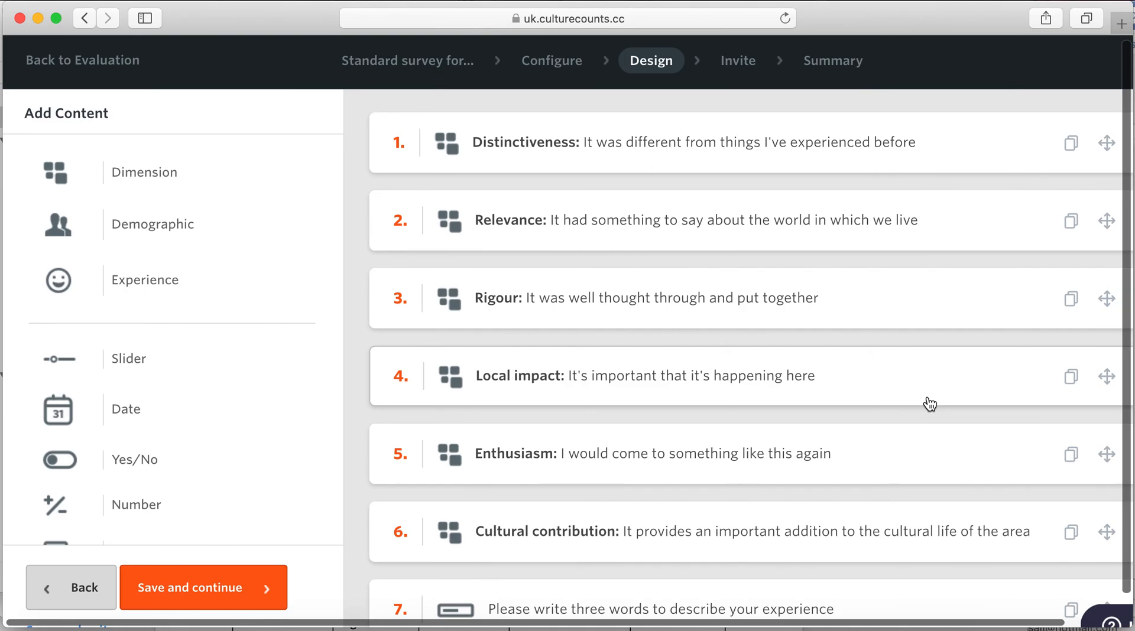
pyautogui.hscroll(3, 929, 404)
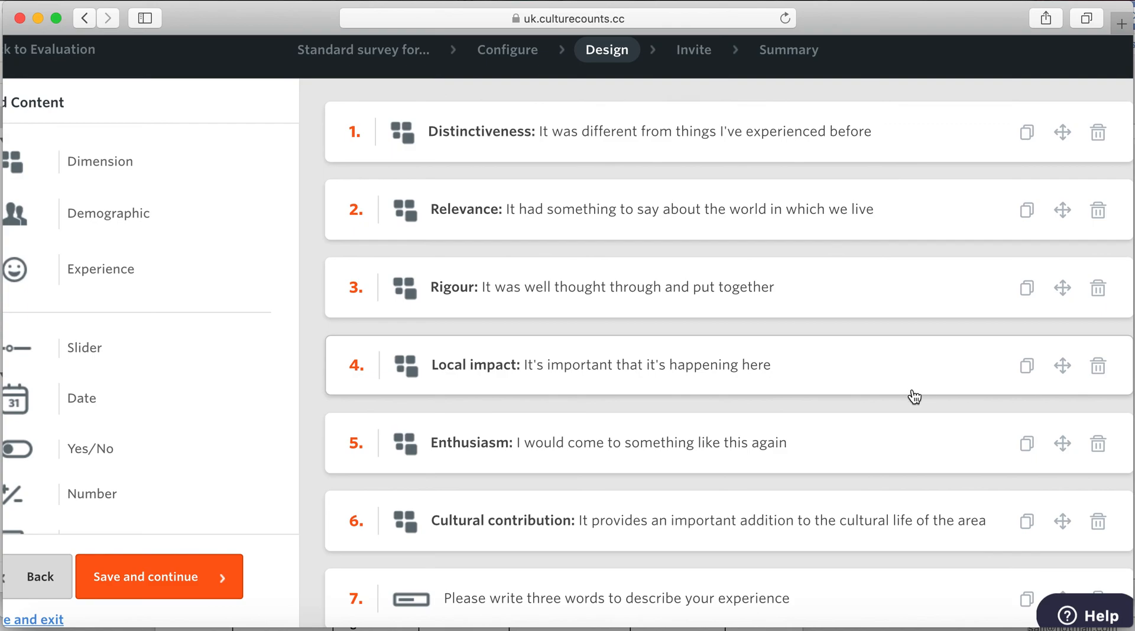
pyautogui.scroll(-5, 915, 396)
pyautogui.scroll(-3, 914, 390)
pyautogui.scroll(2, 914, 391)
pyautogui.scroll(5, 914, 391)
pyautogui.hscroll(-2, 914, 391)
pyautogui.scroll(-1, 914, 390)
pyautogui.scroll(1, 915, 391)
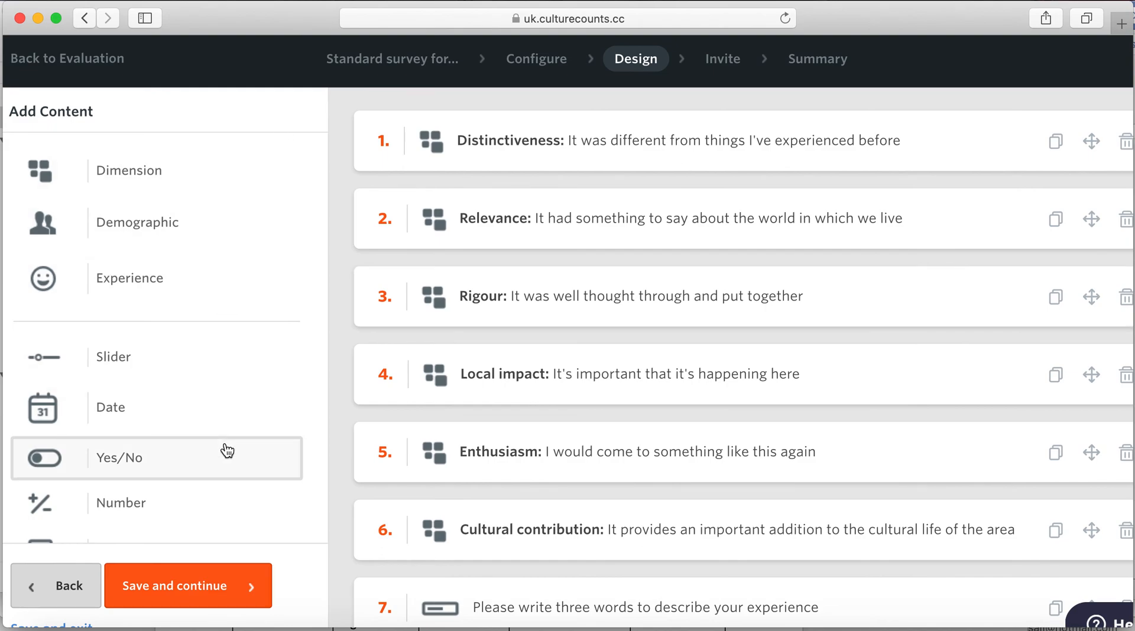
pyautogui.scroll(-2, 227, 451)
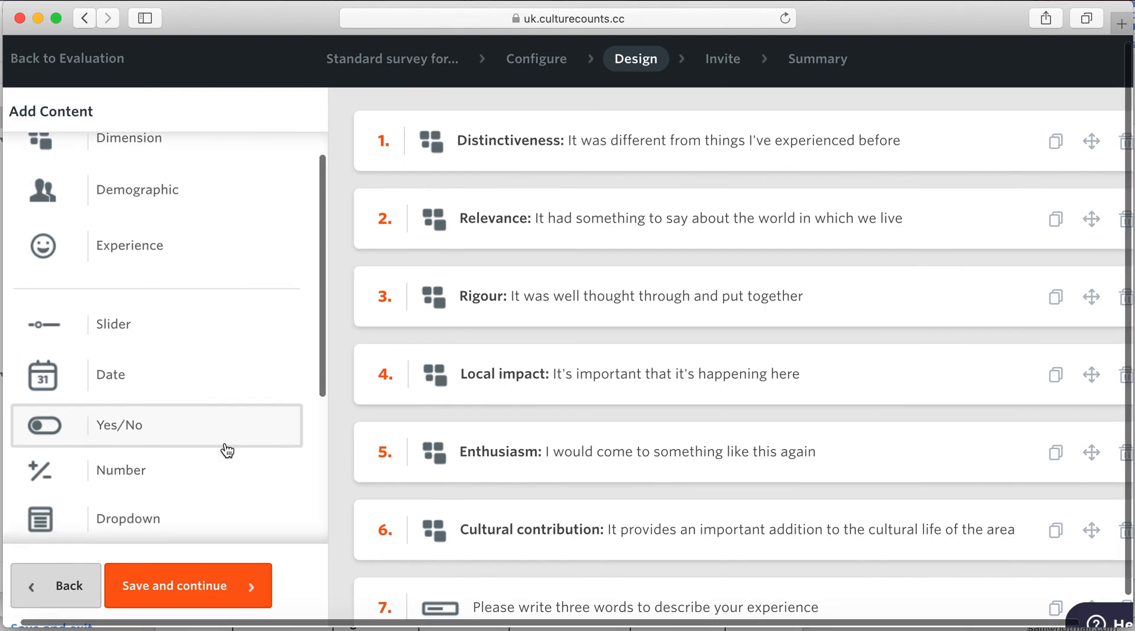
pyautogui.scroll(2, 227, 451)
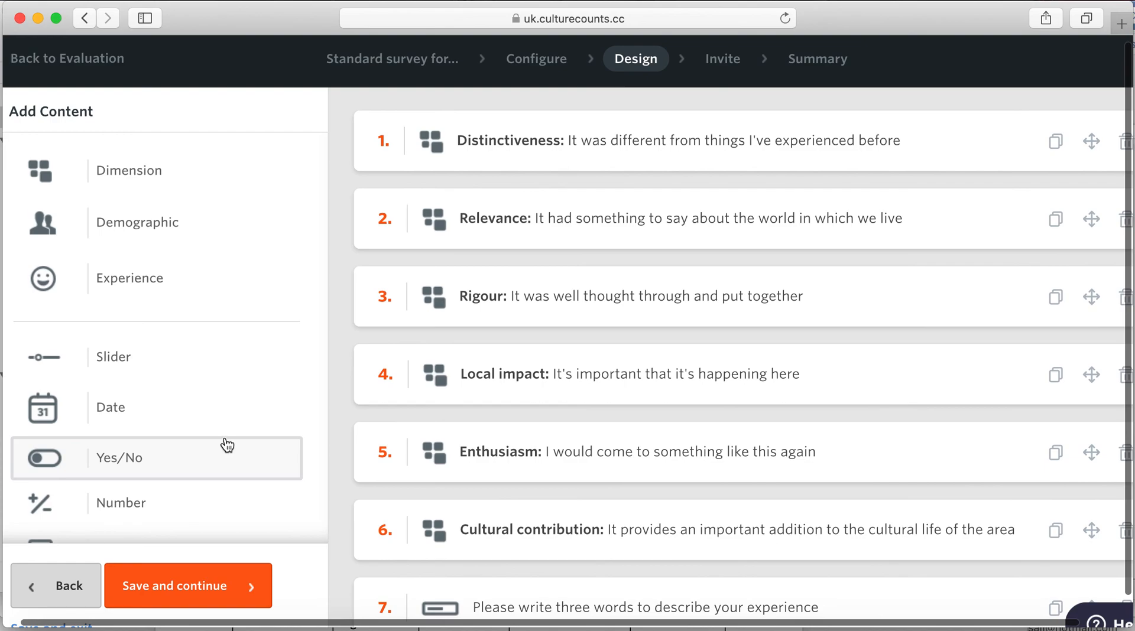
pyautogui.scroll(-5, 227, 449)
pyautogui.scroll(-3, 227, 446)
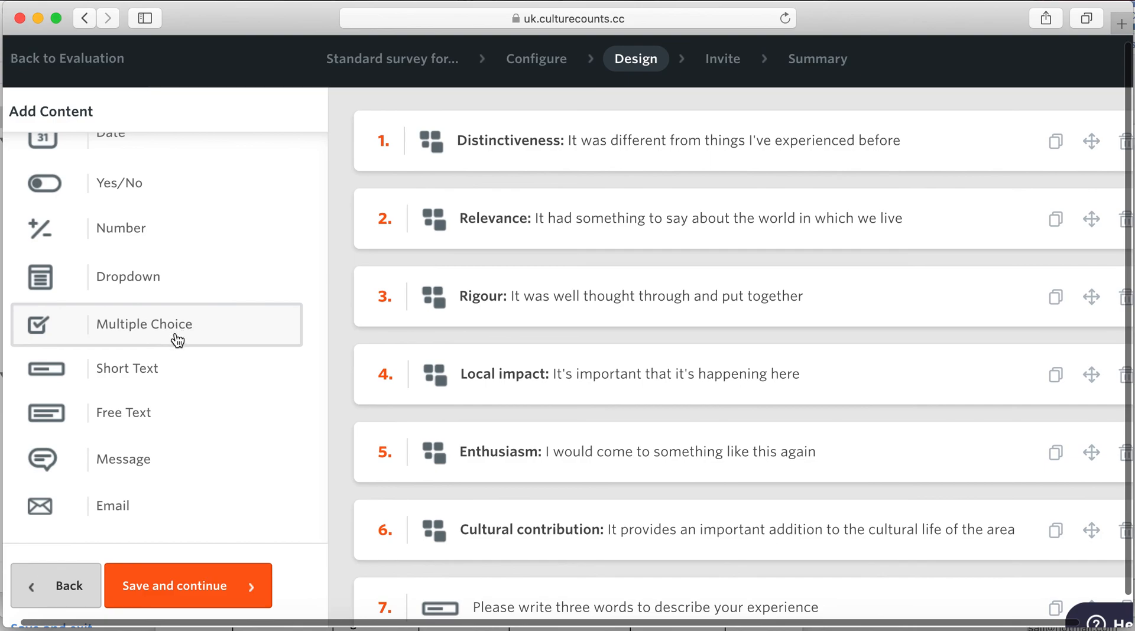
pyautogui.scroll(5, 177, 337)
pyautogui.scroll(3, 176, 339)
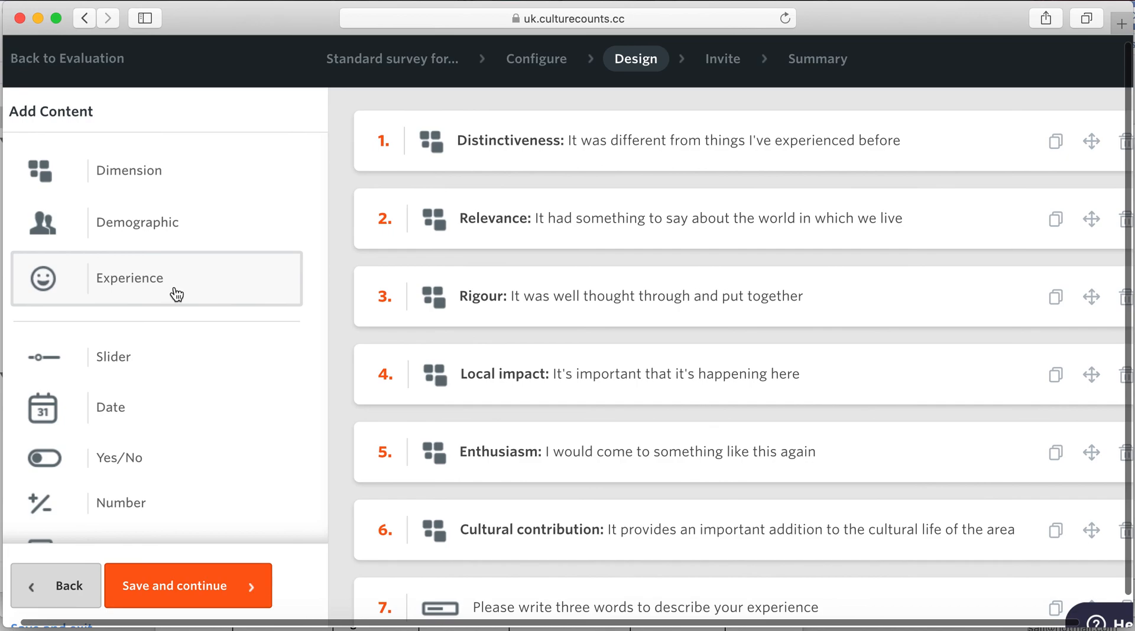
# - Start a new dimension question, browse Cultural Experience dimensions, and open the Dimension Category list
pyautogui.click(145, 178)
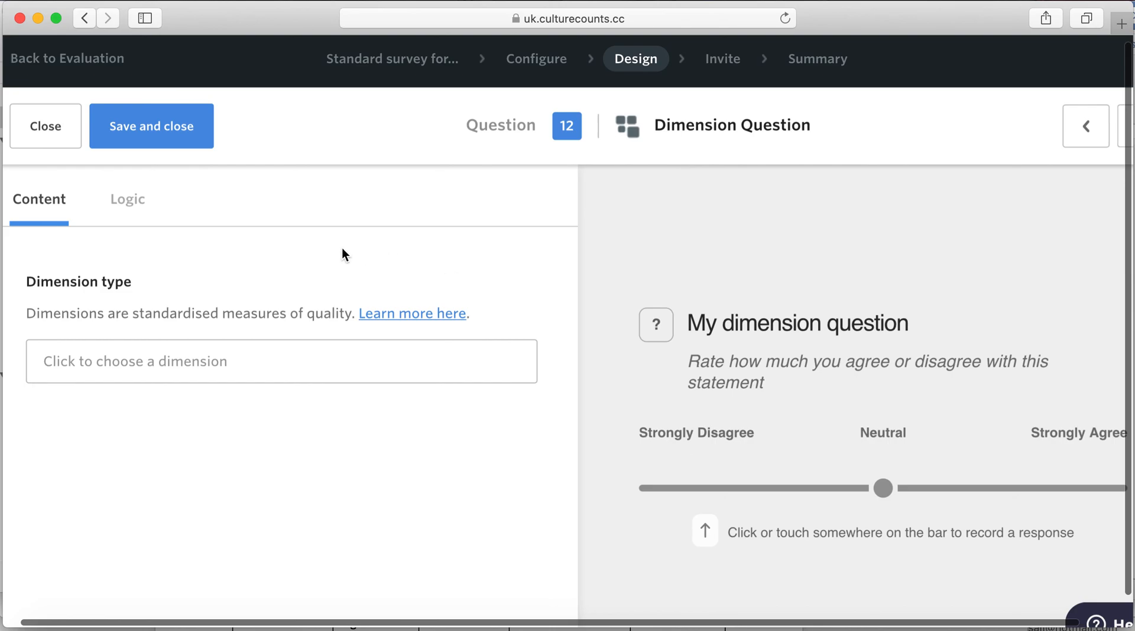
pyautogui.click(223, 352)
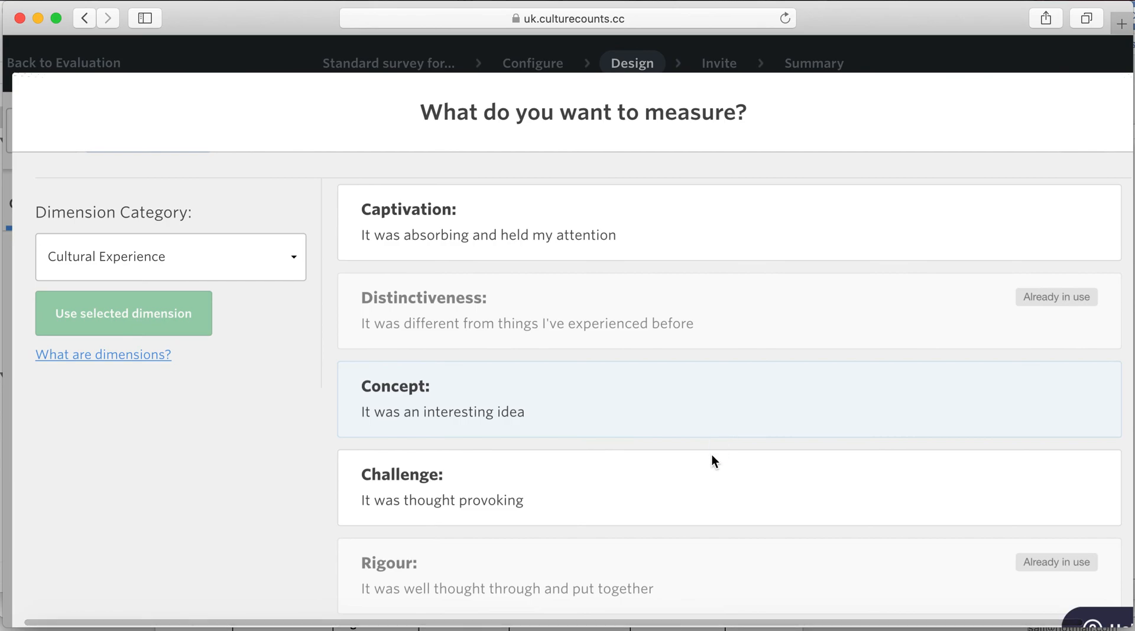
pyautogui.scroll(-1, 705, 514)
pyautogui.scroll(-5, 705, 514)
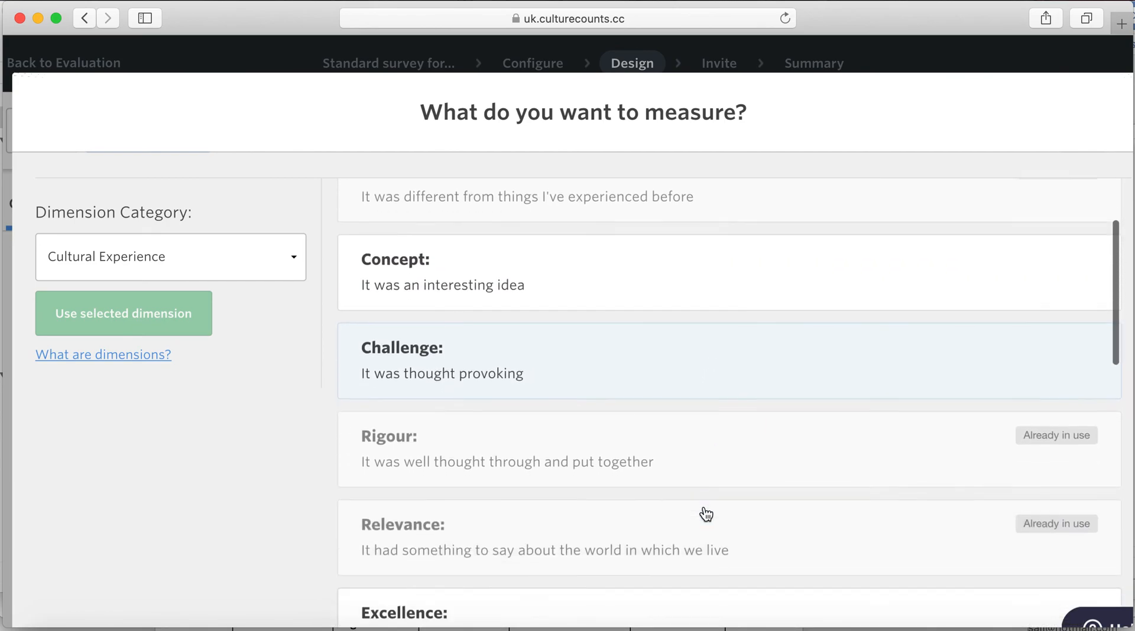
pyautogui.scroll(-5, 704, 507)
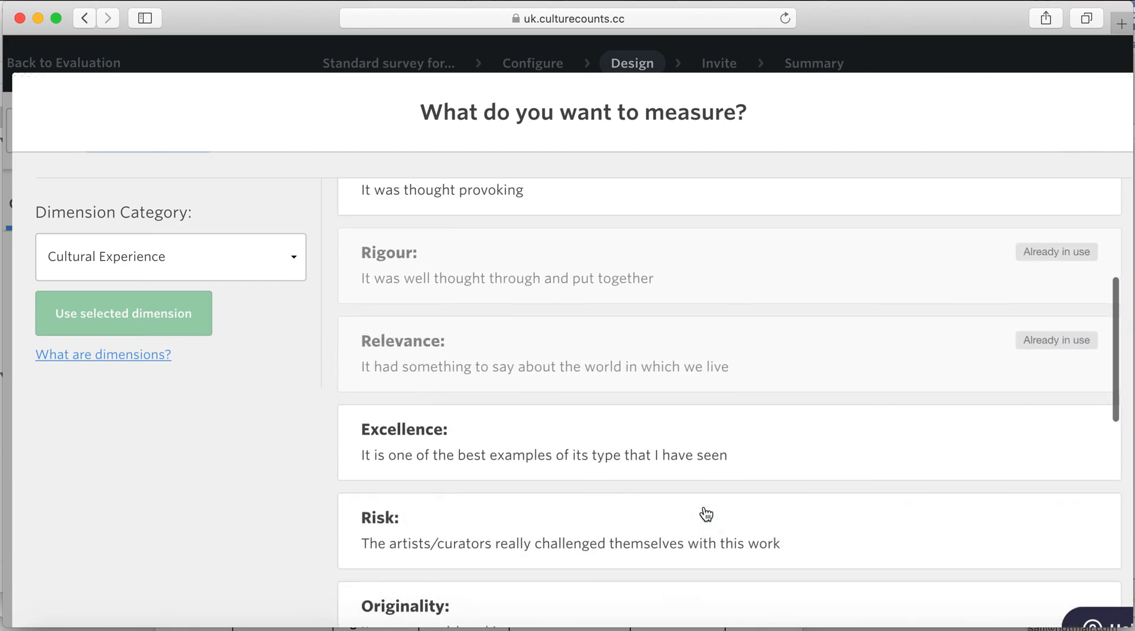
pyautogui.scroll(-6, 705, 513)
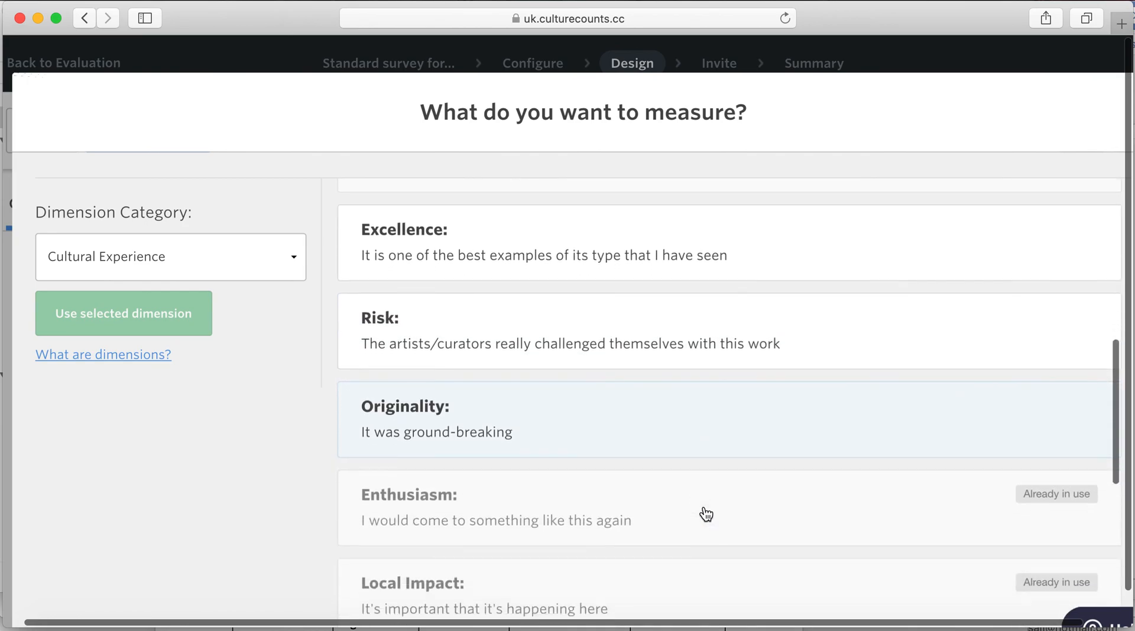
pyautogui.scroll(-6, 705, 513)
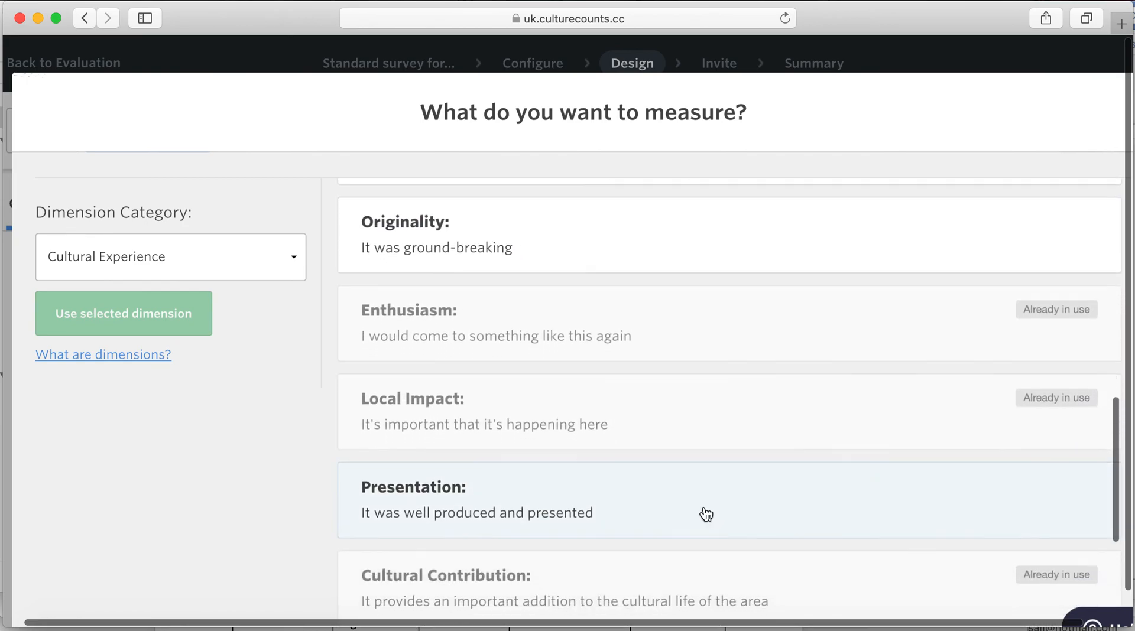
pyautogui.scroll(-5, 706, 514)
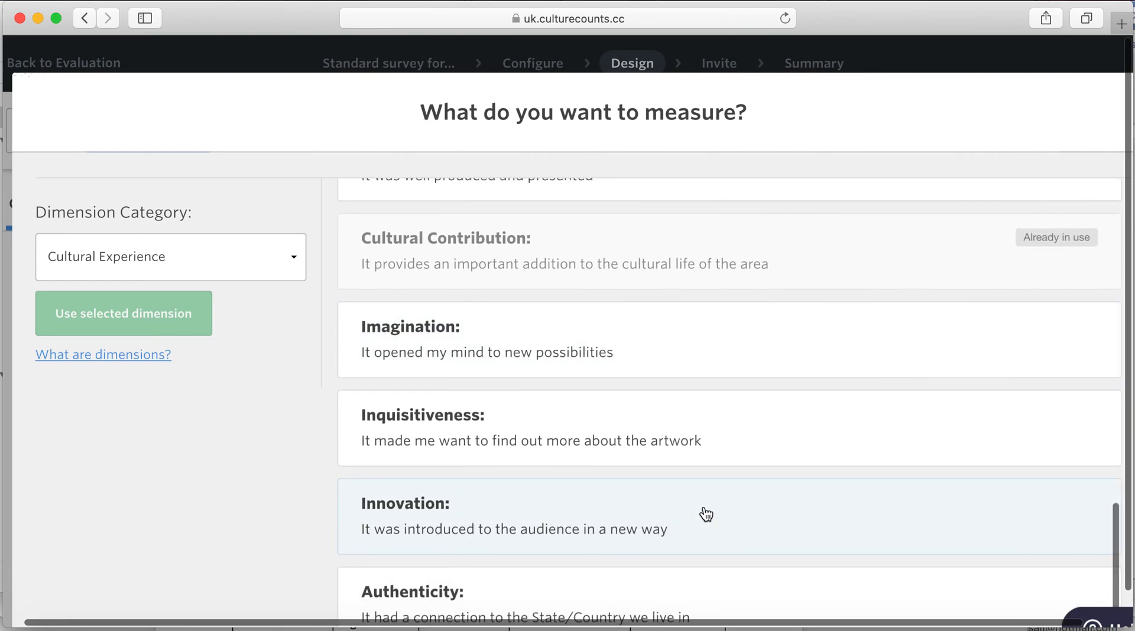
pyautogui.scroll(5, 706, 514)
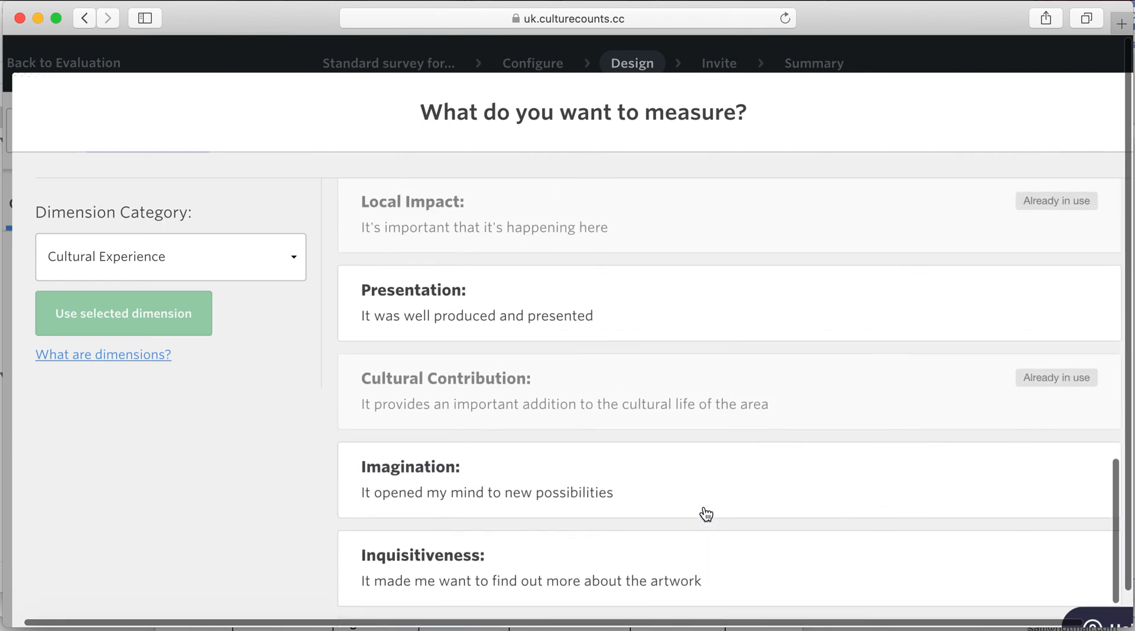
pyautogui.click(263, 269)
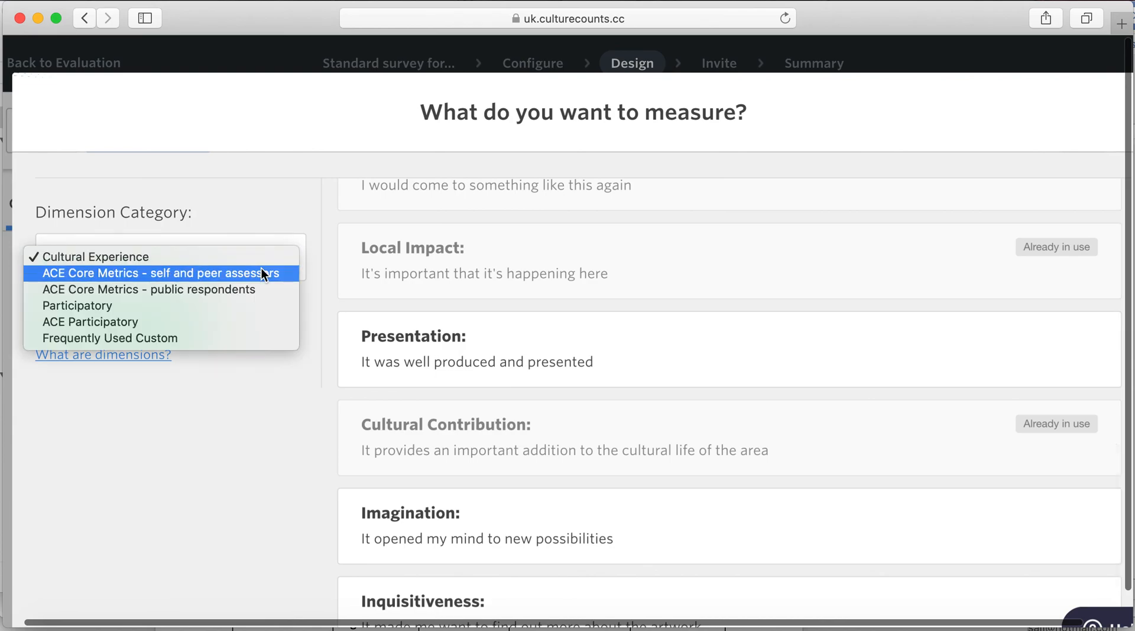
# - Switch the Dimension Category to ACE Participatory and browse its dimensions
pyautogui.click(220, 321)
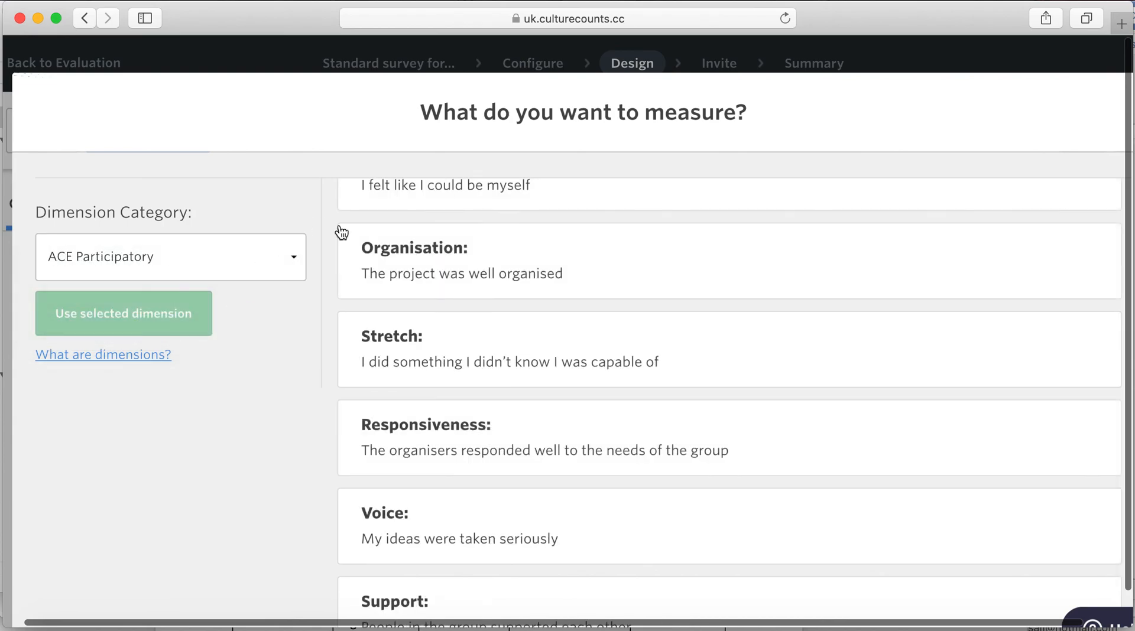
pyautogui.scroll(-3, 492, 373)
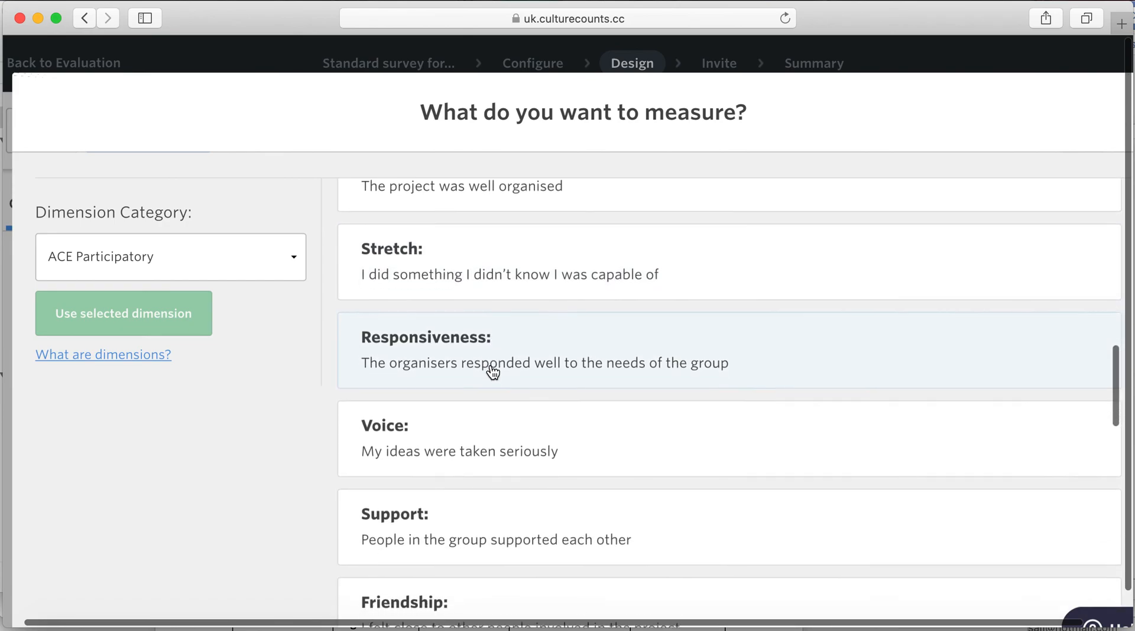
pyautogui.scroll(-2, 492, 372)
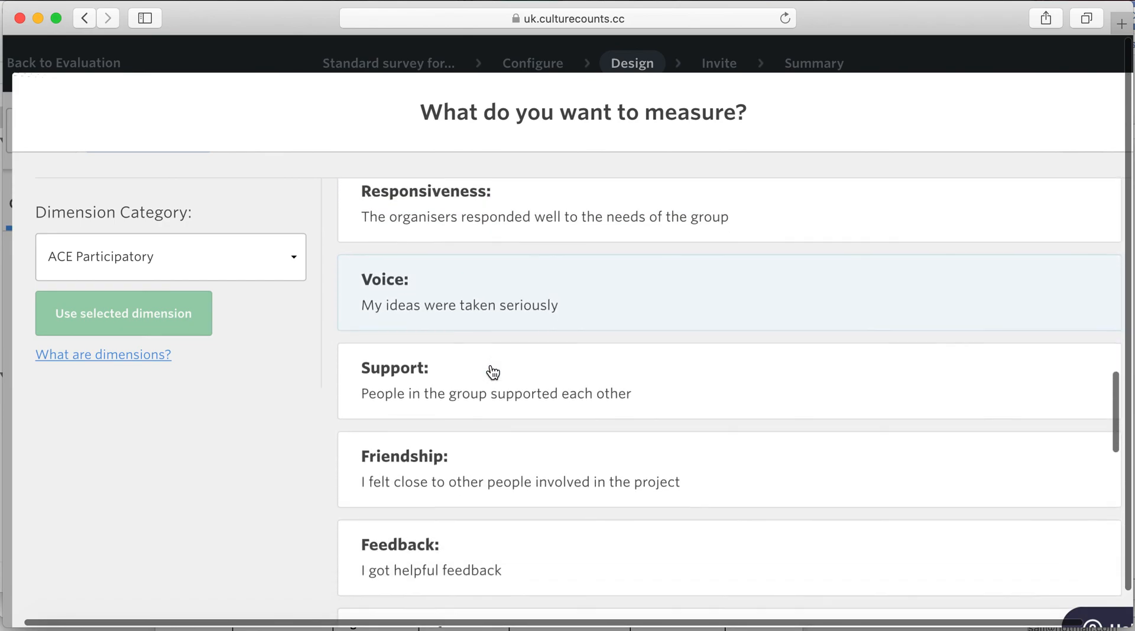
pyautogui.scroll(-3, 492, 372)
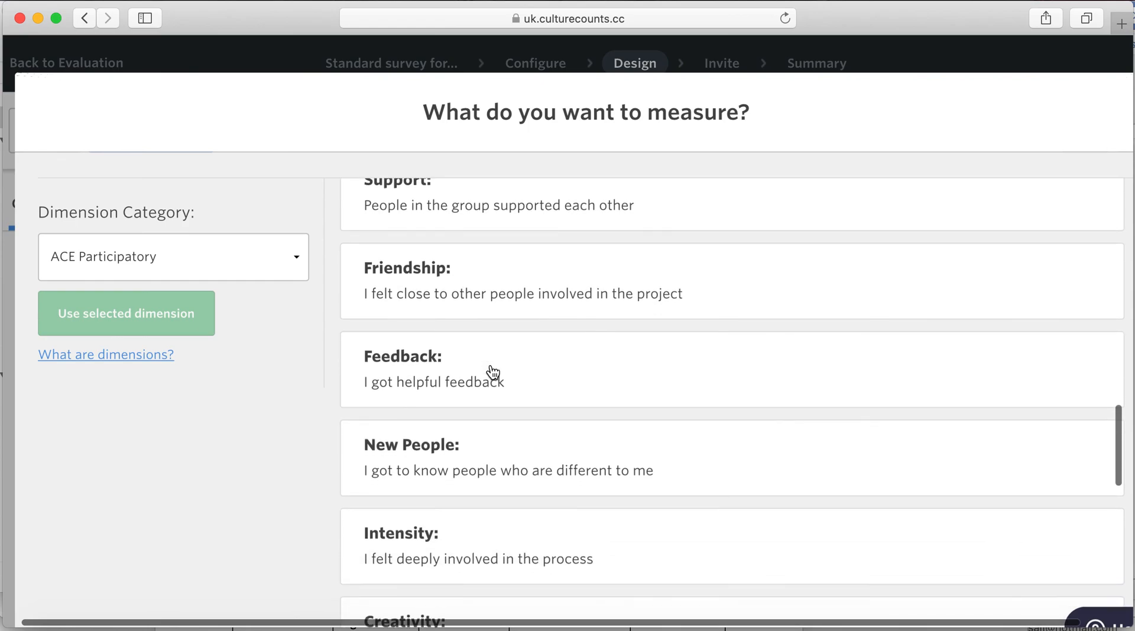
pyautogui.scroll(-3, 492, 373)
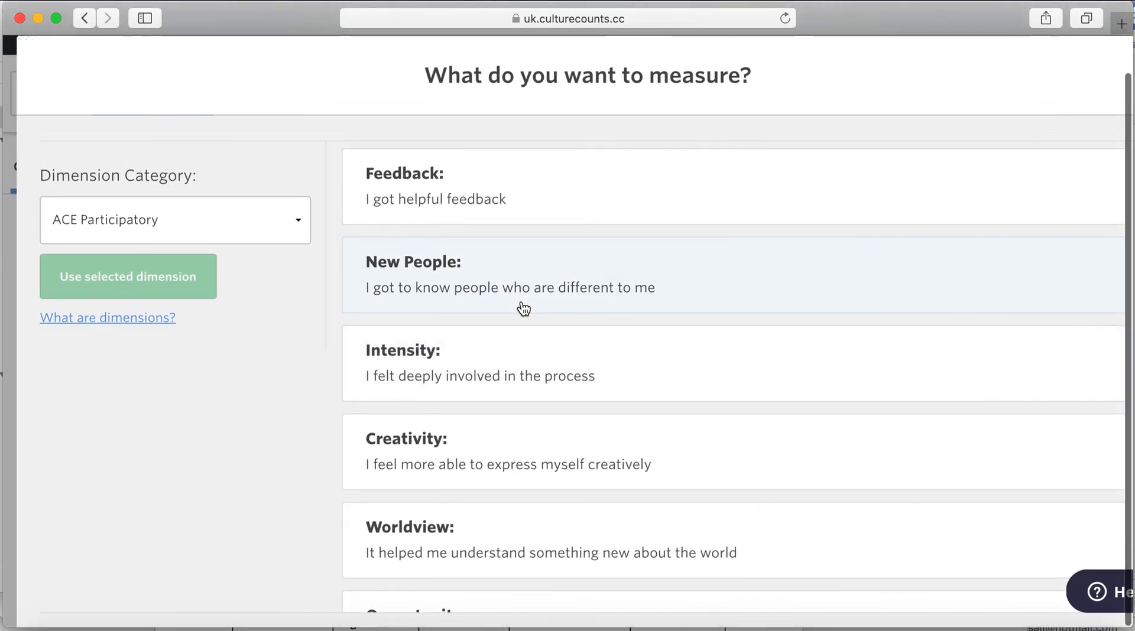
pyautogui.scroll(-3, 520, 307)
pyautogui.scroll(-5, 524, 309)
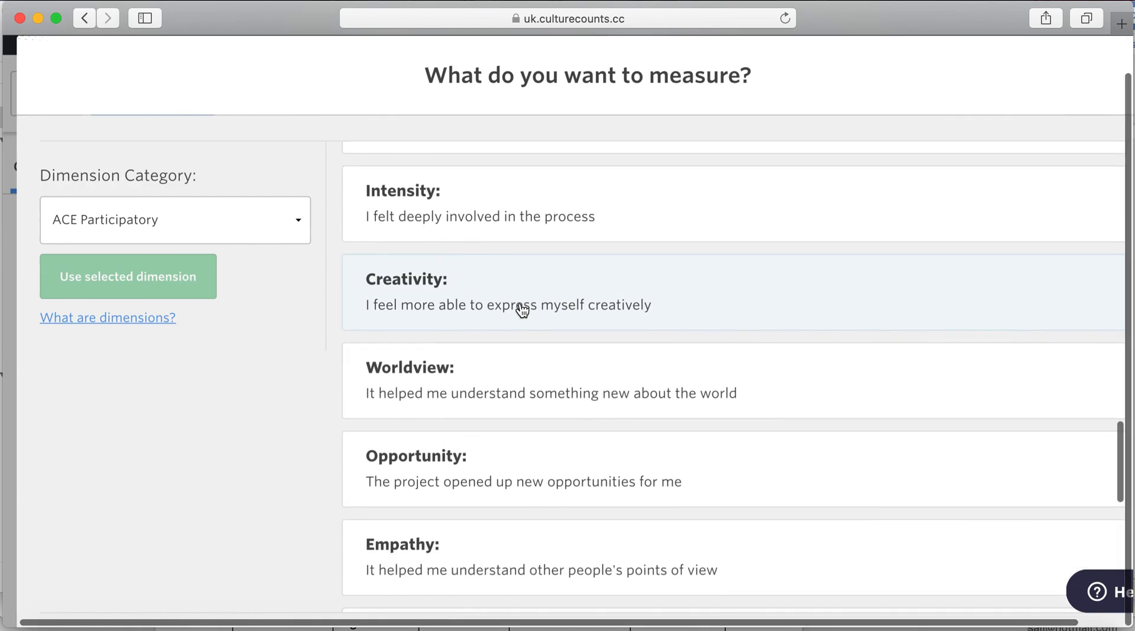
pyautogui.scroll(-5, 523, 309)
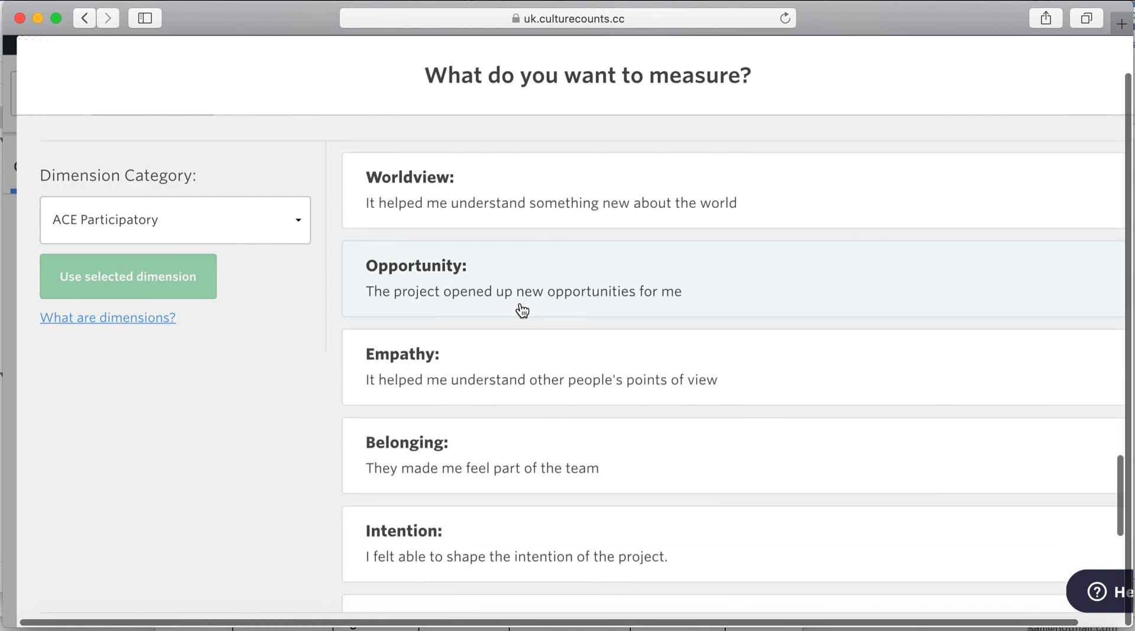
pyautogui.scroll(-4, 522, 310)
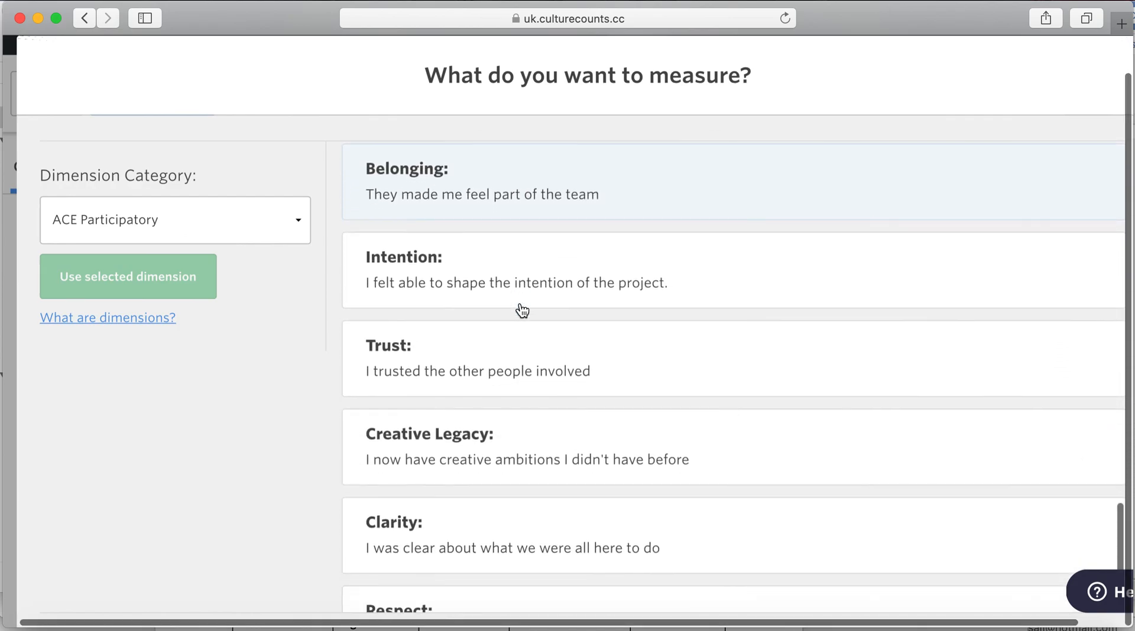
pyautogui.scroll(-3, 522, 310)
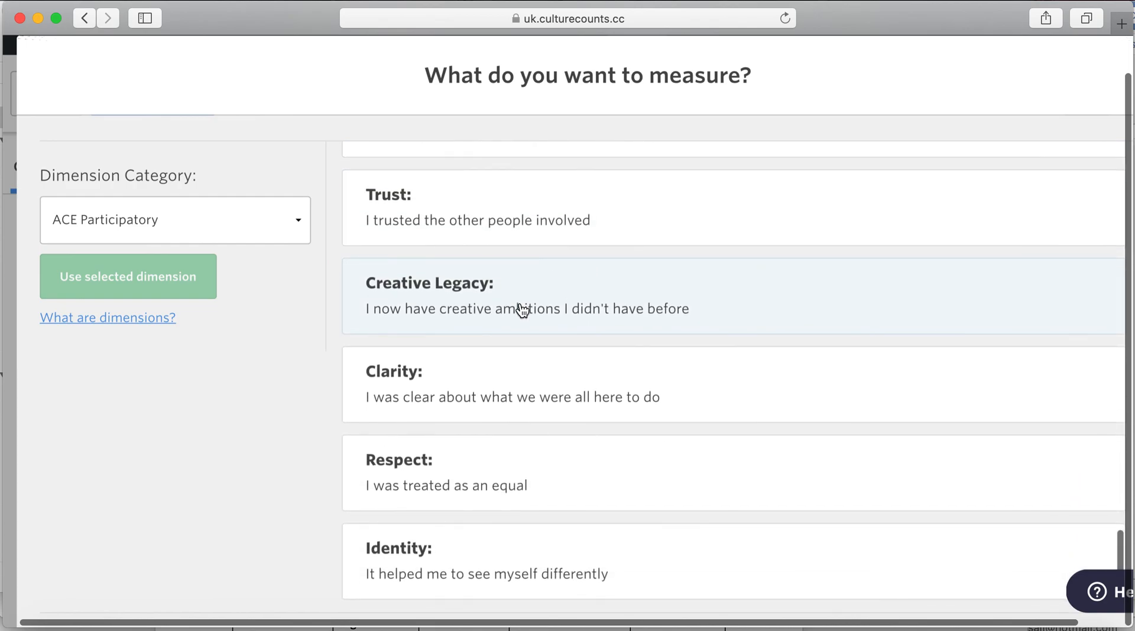
# - Select the Enjoyment dimension and add it as question 12, 'I had a good time'
pyautogui.scroll(3, 522, 311)
pyautogui.scroll(3, 522, 313)
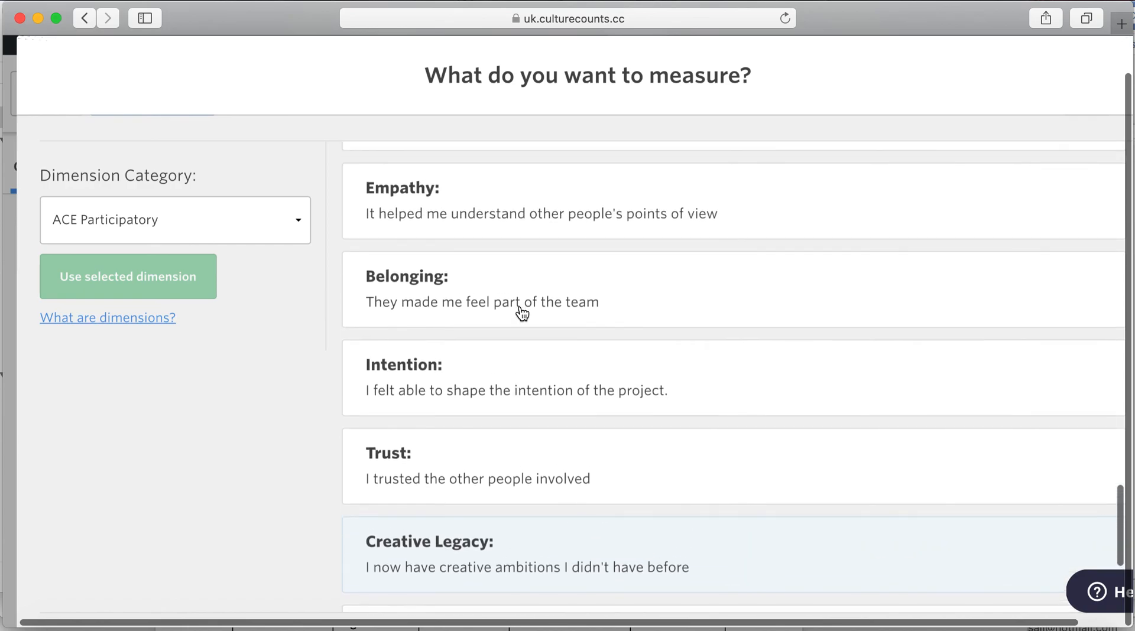
pyautogui.scroll(5, 561, 396)
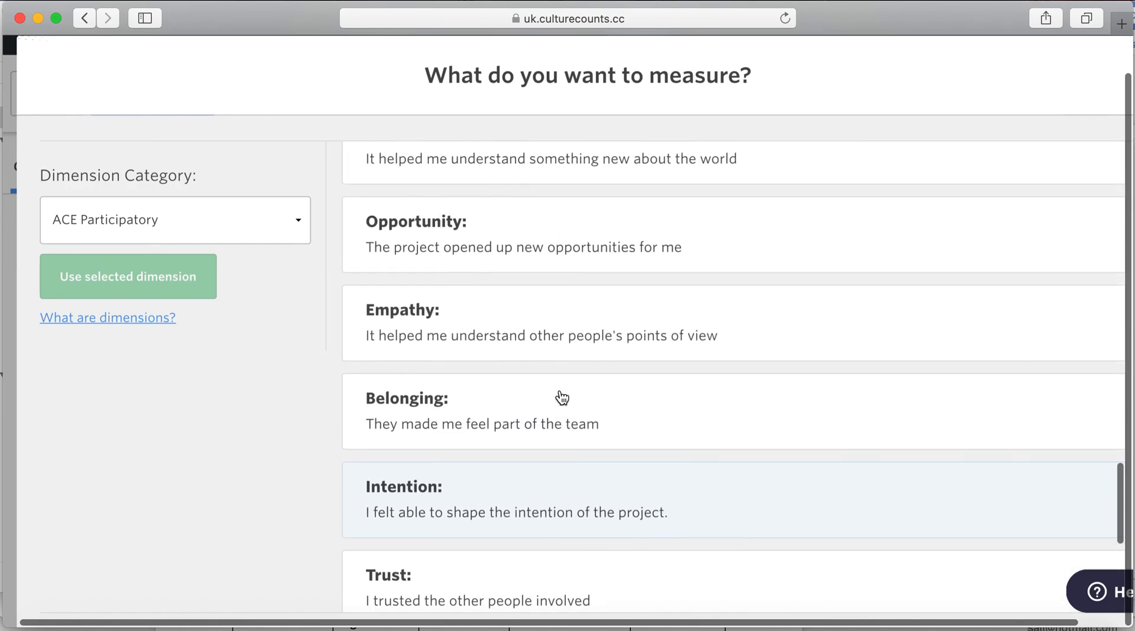
pyautogui.scroll(4, 561, 398)
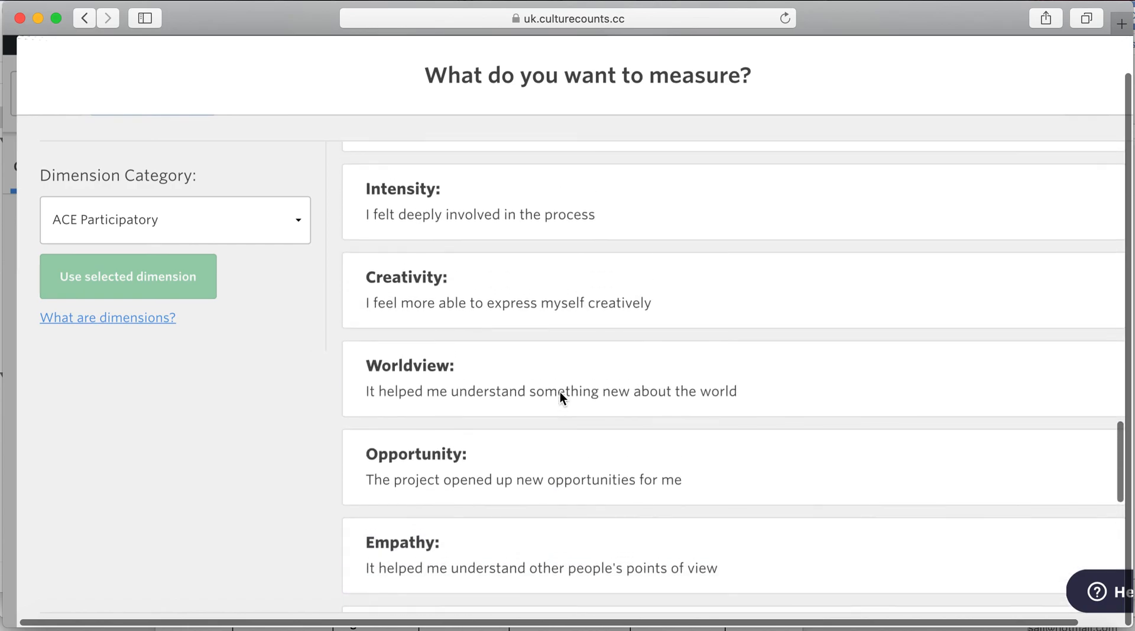
pyautogui.scroll(5, 561, 400)
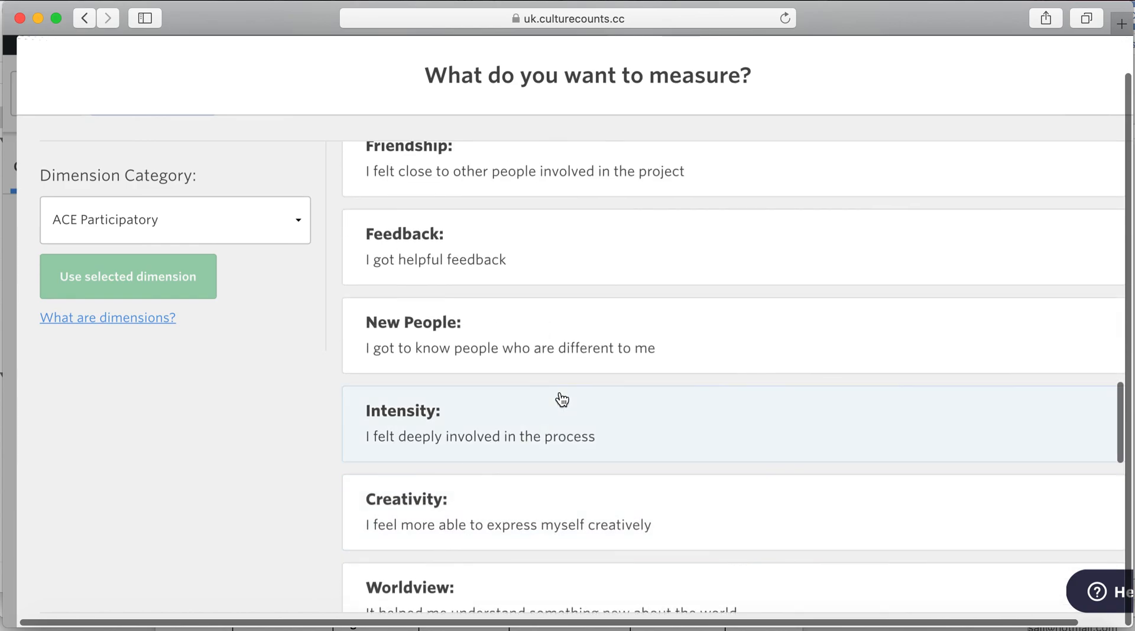
pyautogui.scroll(6, 562, 400)
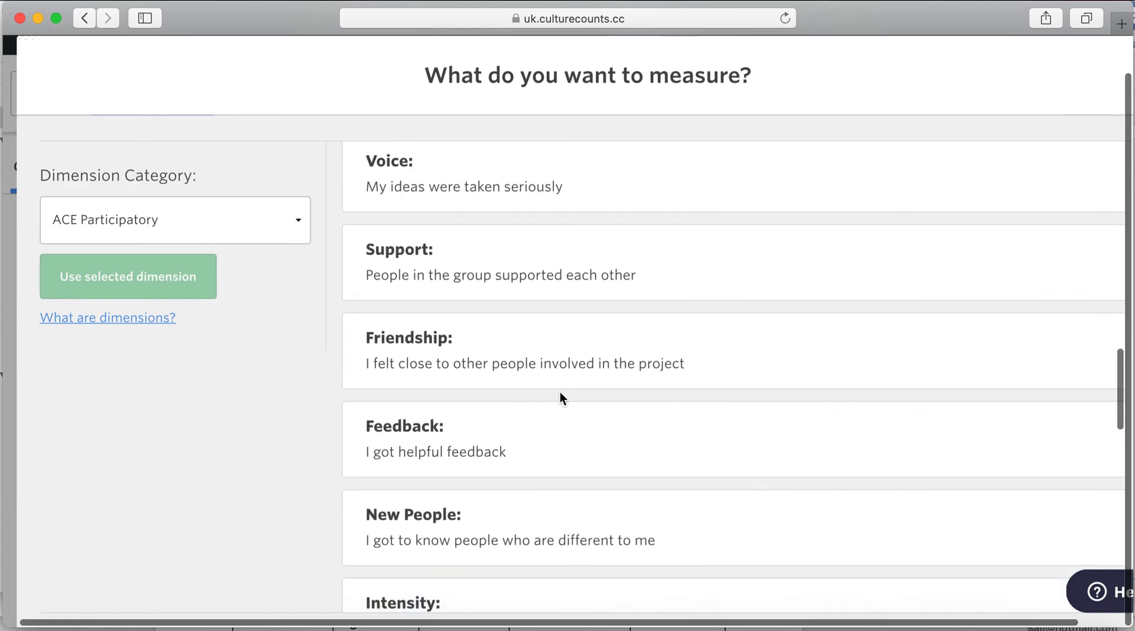
pyautogui.scroll(6, 561, 397)
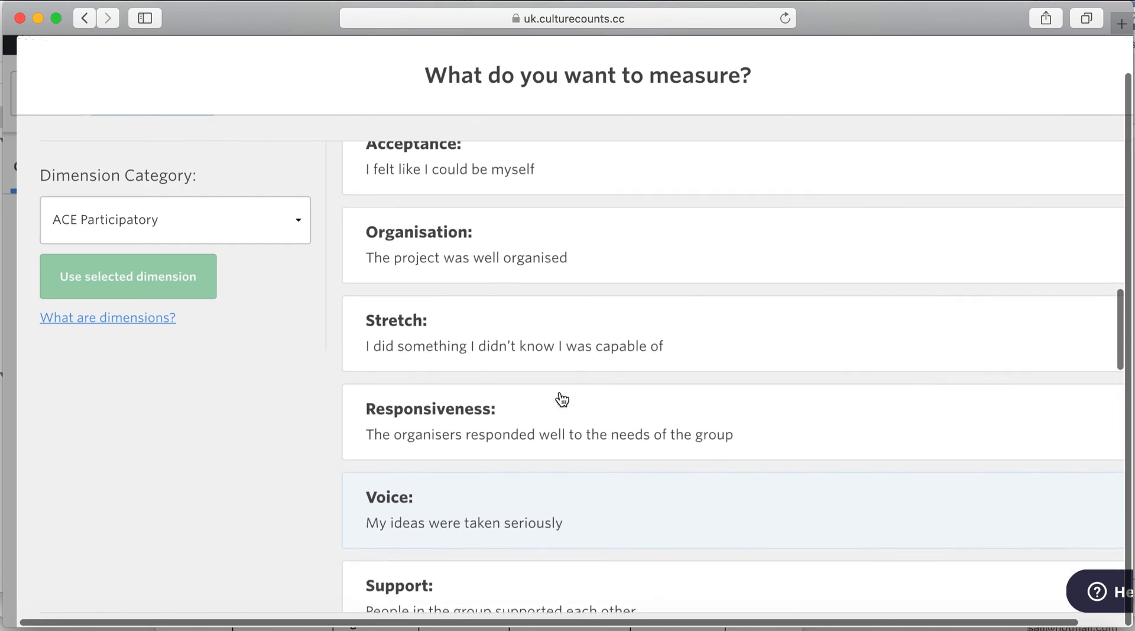
pyautogui.scroll(7, 560, 416)
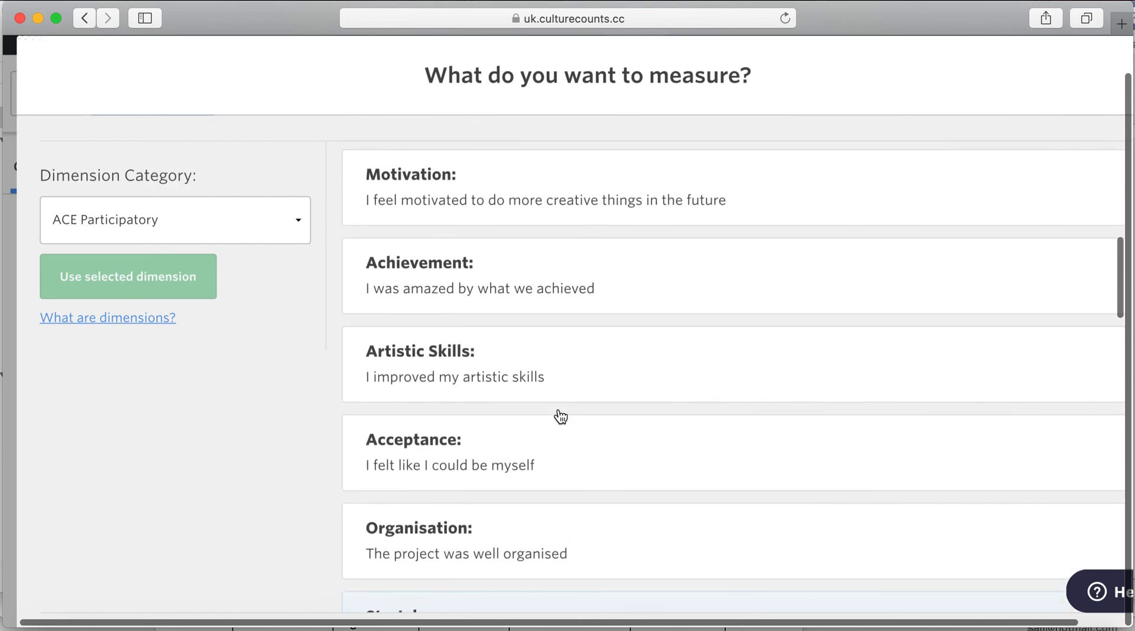
pyautogui.scroll(6, 558, 409)
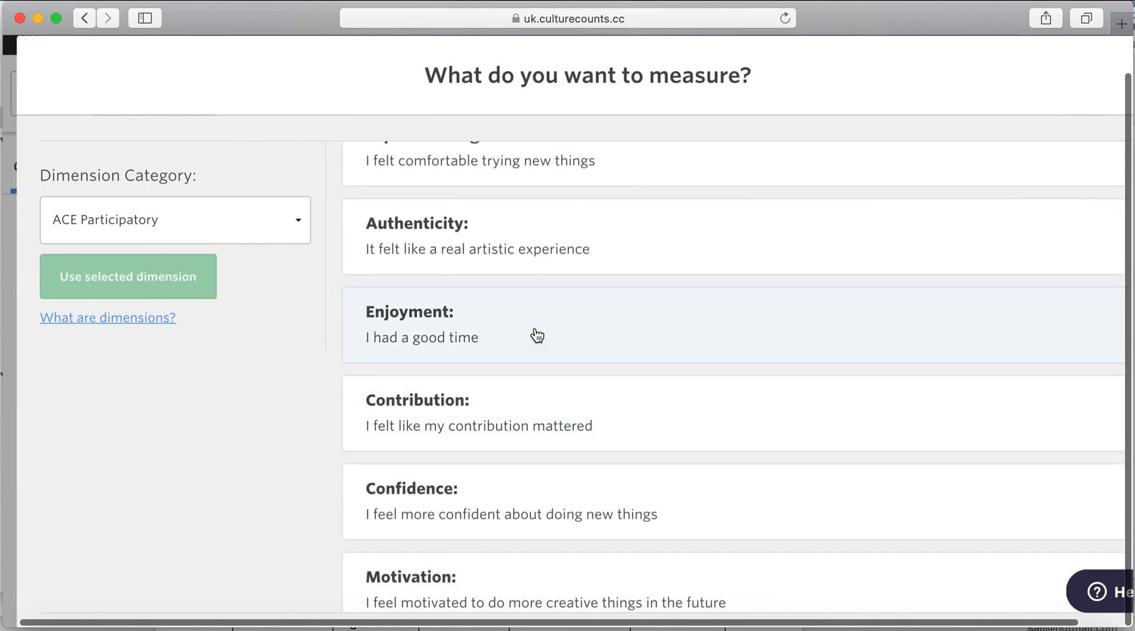
pyautogui.click(532, 332)
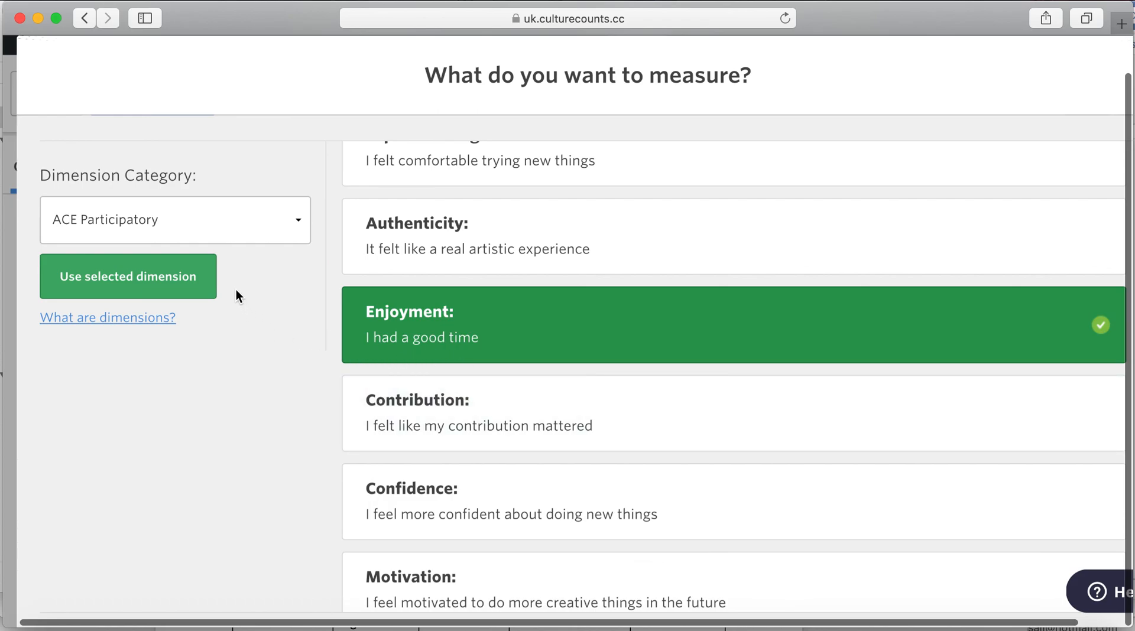
pyautogui.click(184, 286)
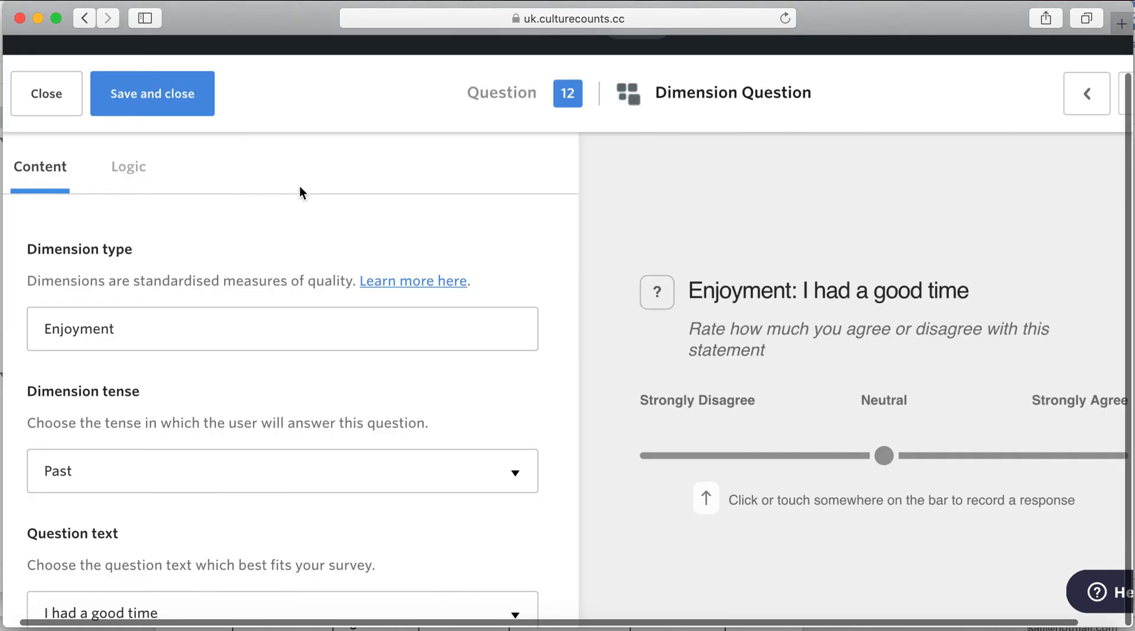
# - Save the Enjoyment question and move it to position 7, before the three-words question
pyautogui.click(167, 90)
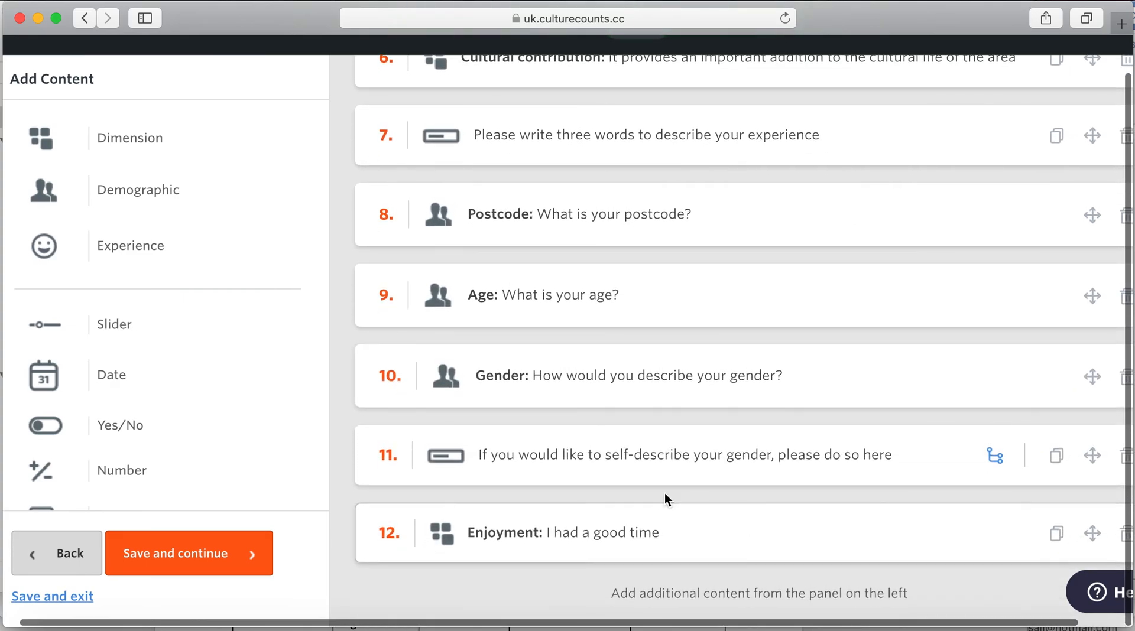
pyautogui.hscroll(2, 658, 548)
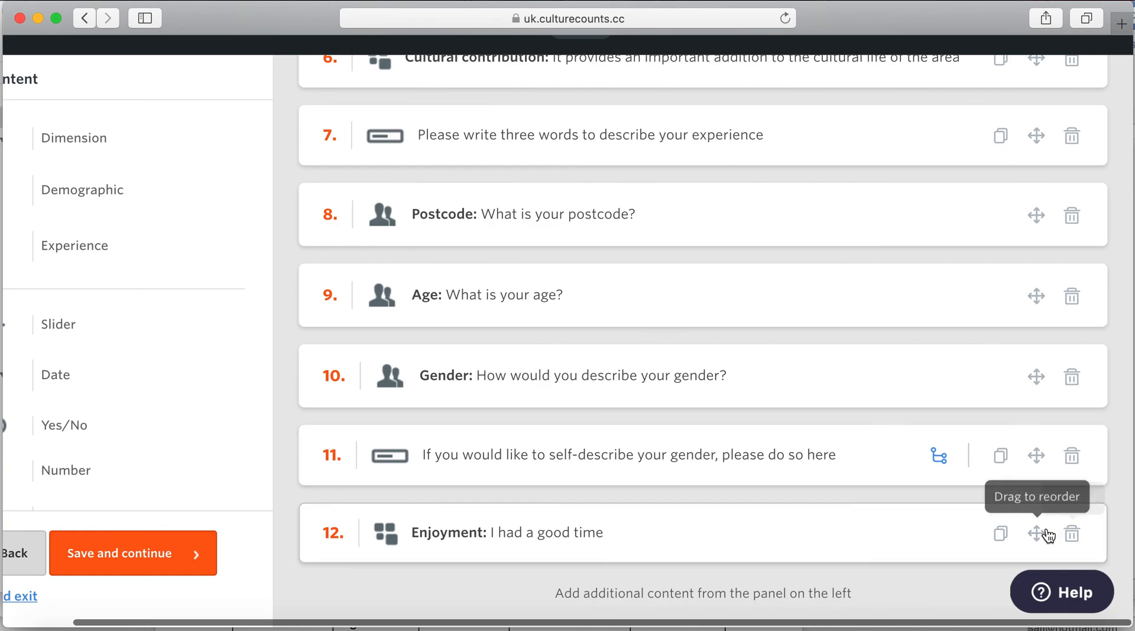
pyautogui.moveTo(1042, 542); pyautogui.dragTo(995, 104)
pyautogui.scroll(2, 931, 211)
pyautogui.scroll(1, 932, 214)
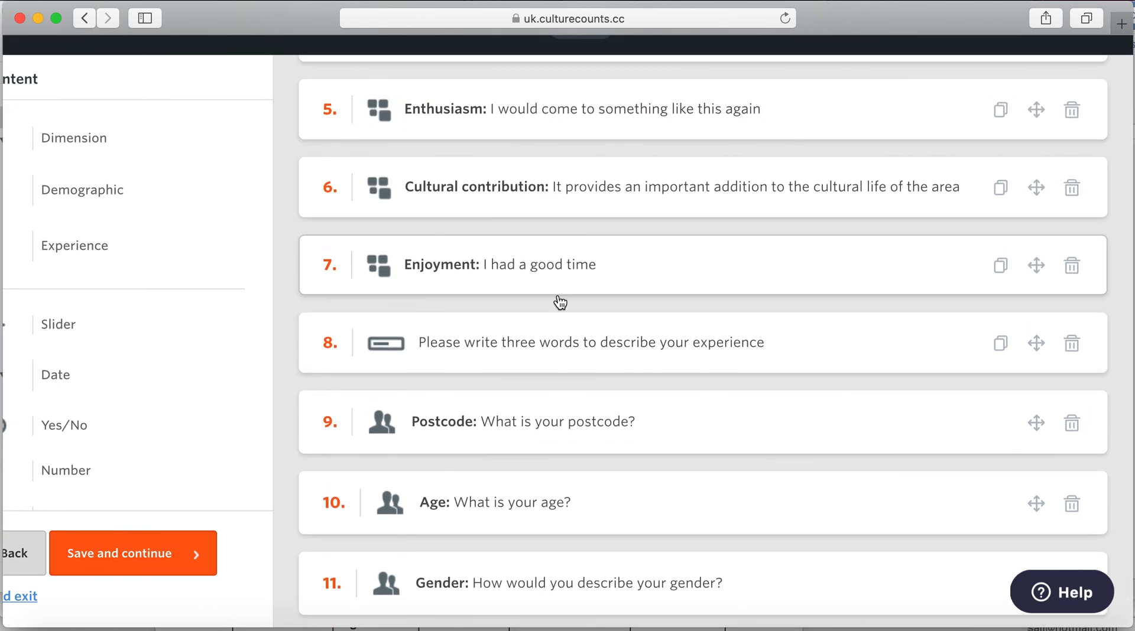
pyautogui.scroll(1, 558, 300)
pyautogui.hscroll(-2, 560, 303)
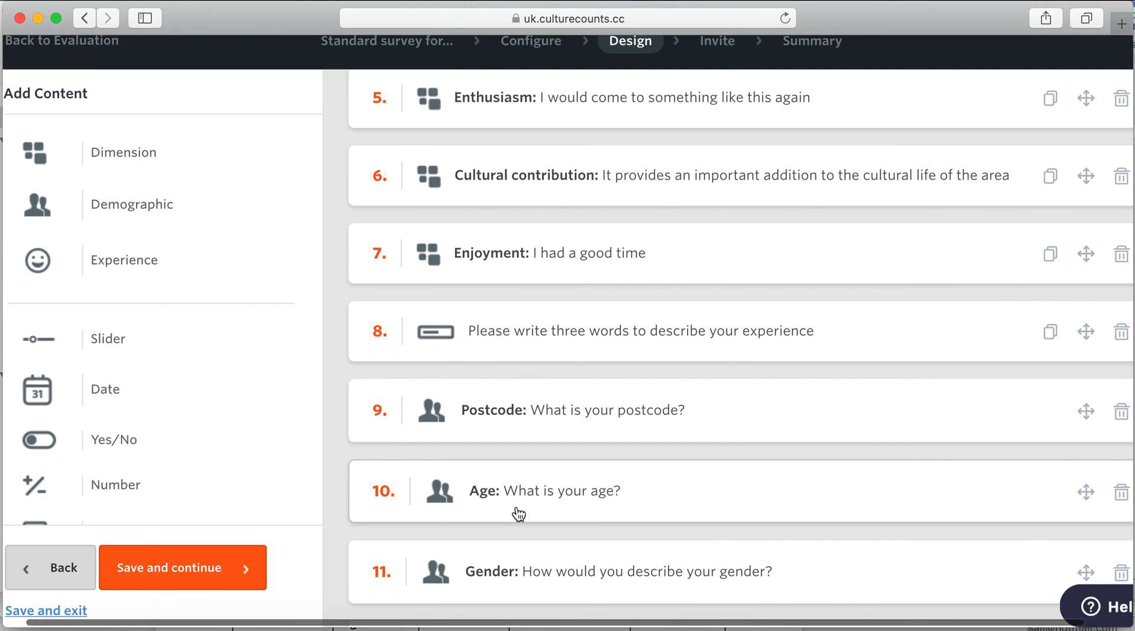
pyautogui.scroll(-2, 271, 462)
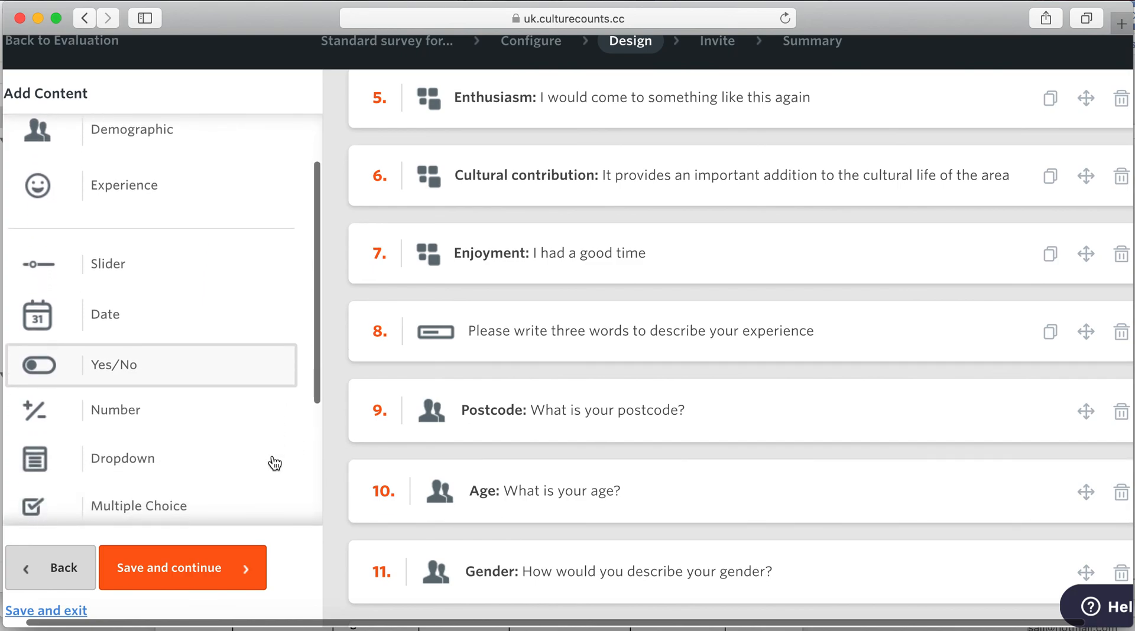
pyautogui.scroll(-5, 274, 460)
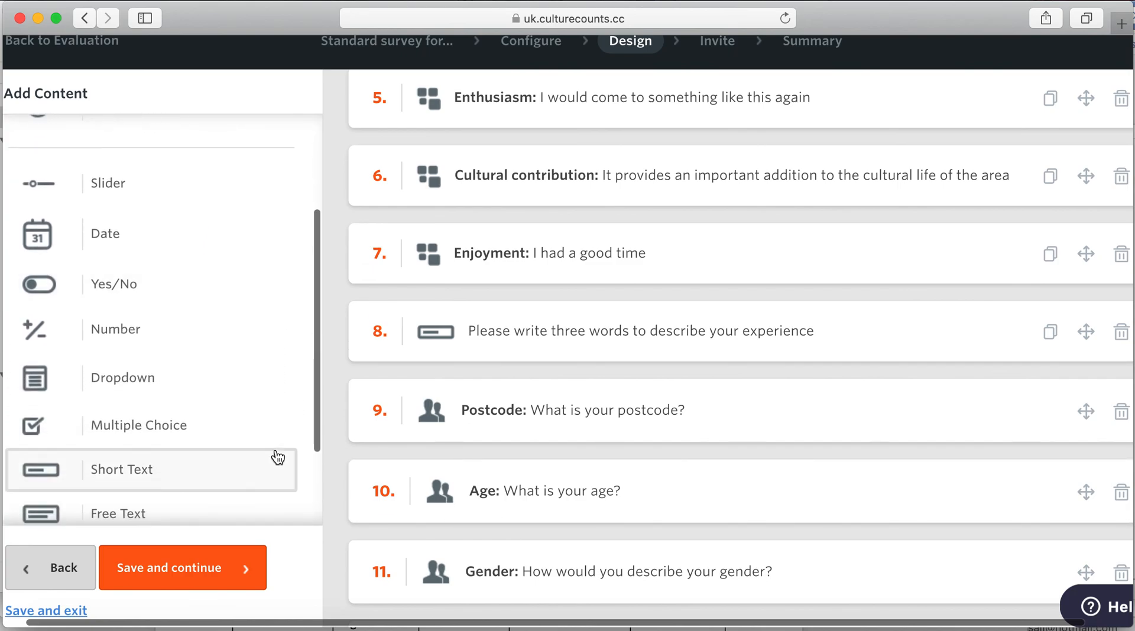
# - Save the survey design and proceed to the Invite step
pyautogui.click(231, 569)
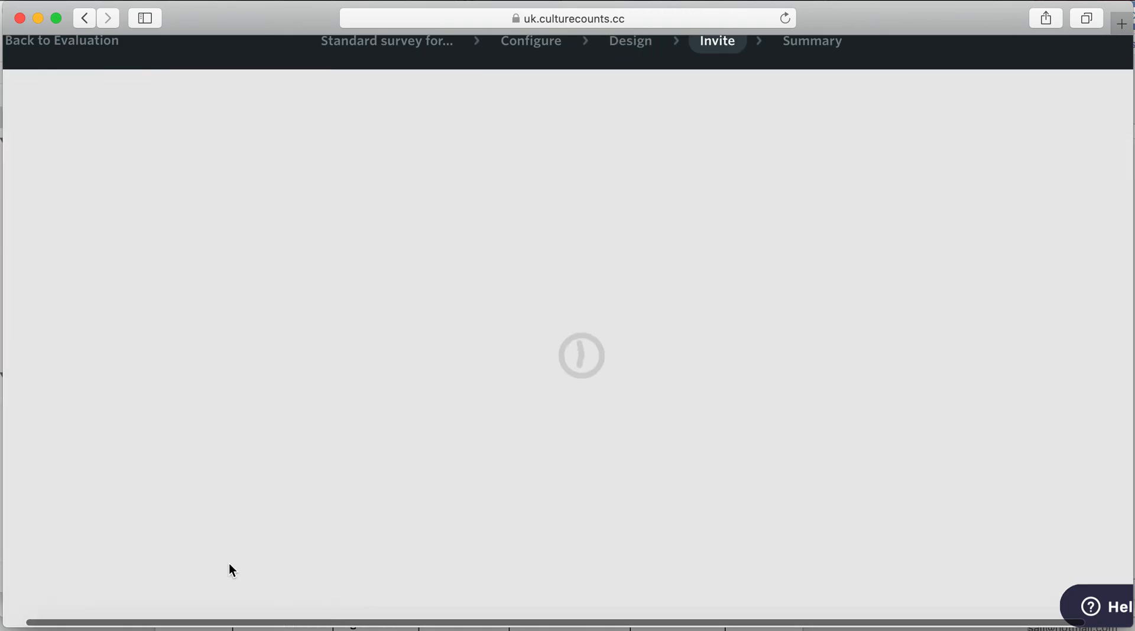
pyautogui.scroll(1, 451, 519)
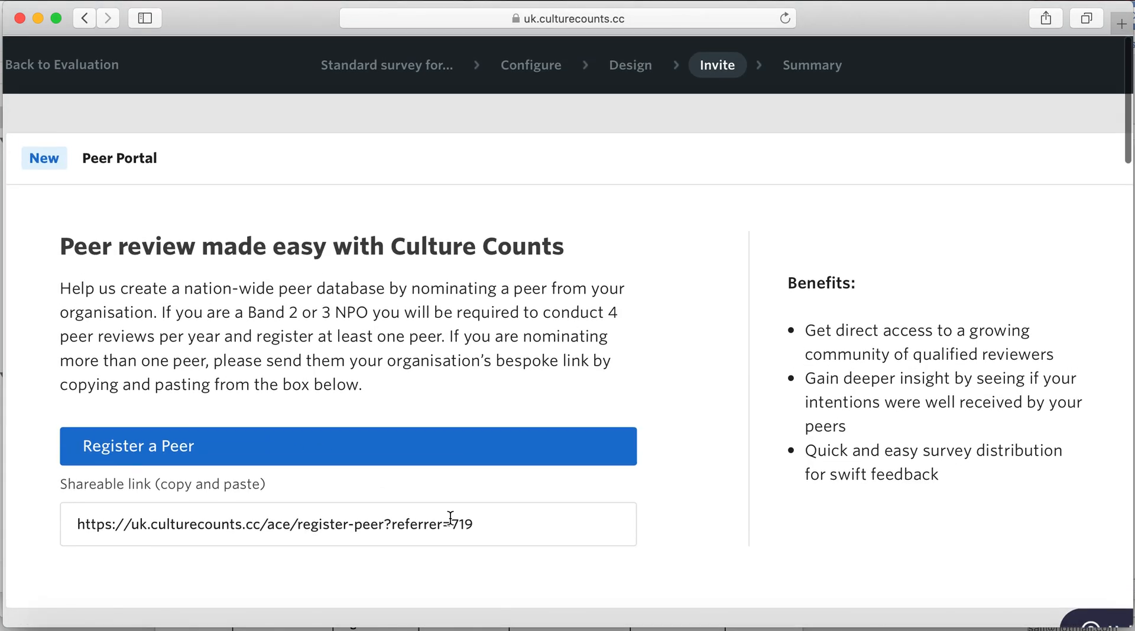
pyautogui.hscroll(-1, 514, 375)
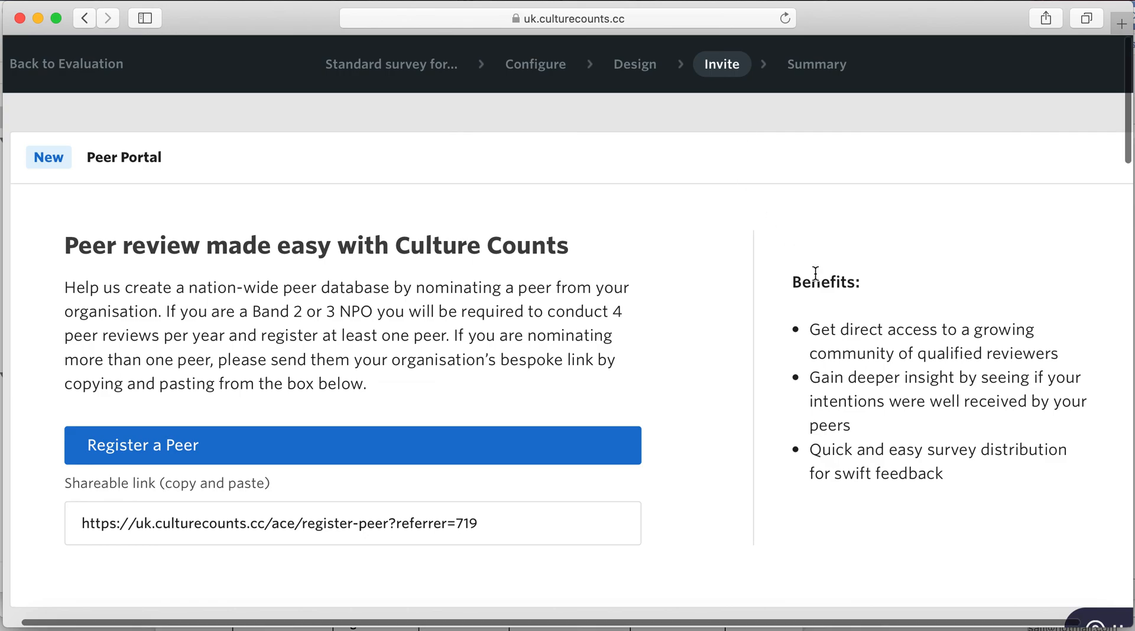
# - Review the Invite page's Peer Portal, peer list and empty self-assessor email box
pyautogui.scroll(-1, 815, 273)
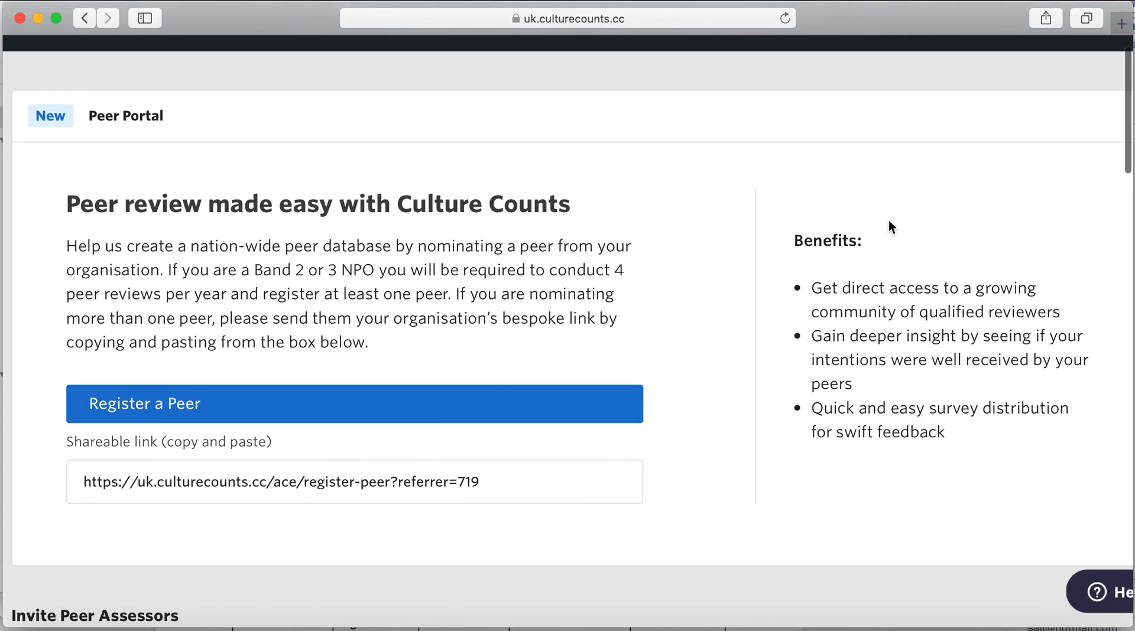
pyautogui.scroll(-2, 888, 221)
pyautogui.scroll(-8, 888, 220)
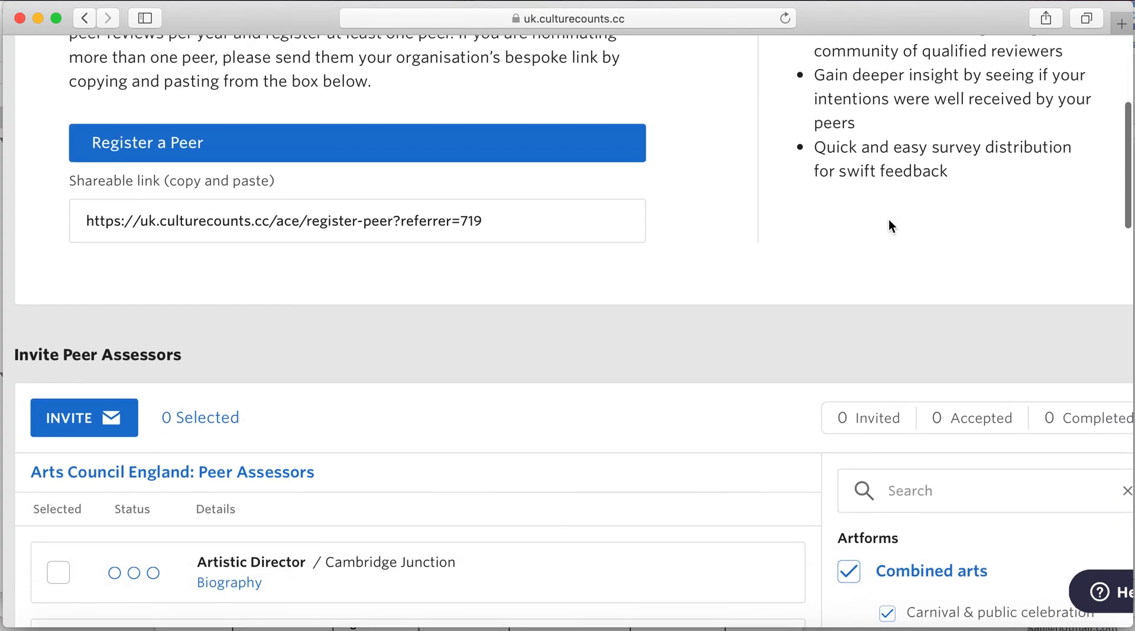
pyautogui.scroll(-3, 889, 218)
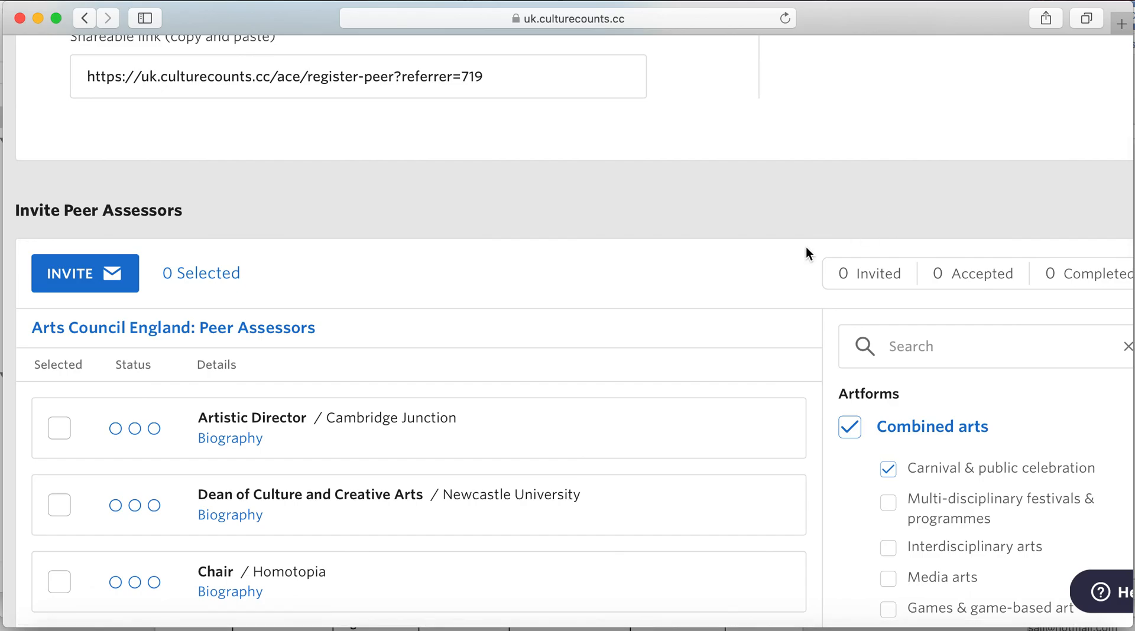
pyautogui.scroll(-14, 594, 343)
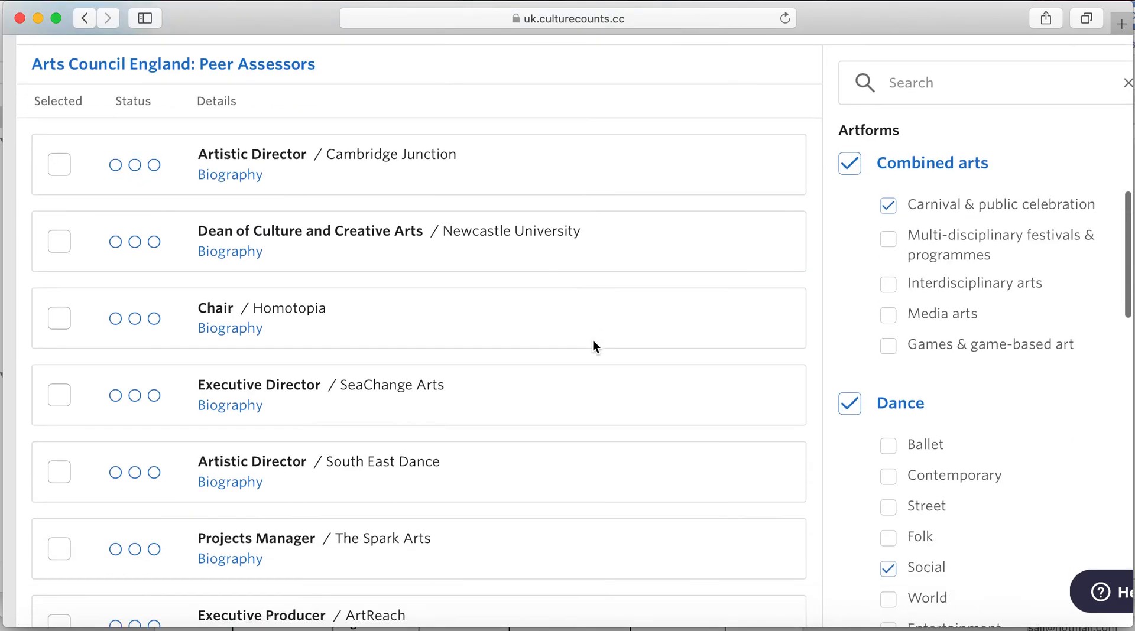
pyautogui.scroll(-11, 593, 341)
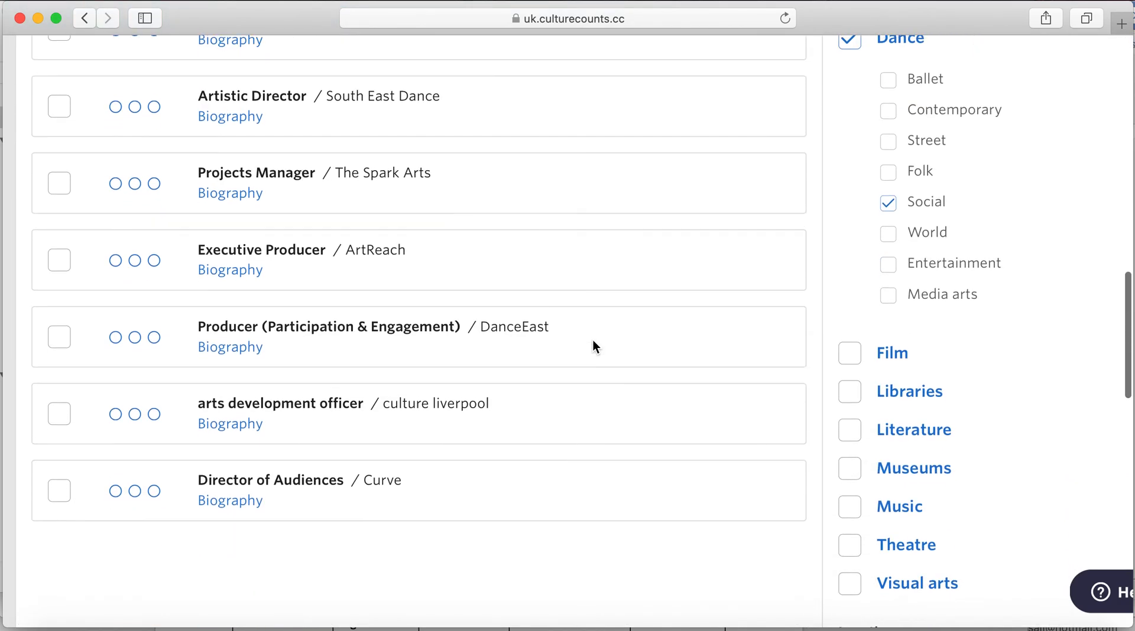
pyautogui.scroll(-12, 594, 338)
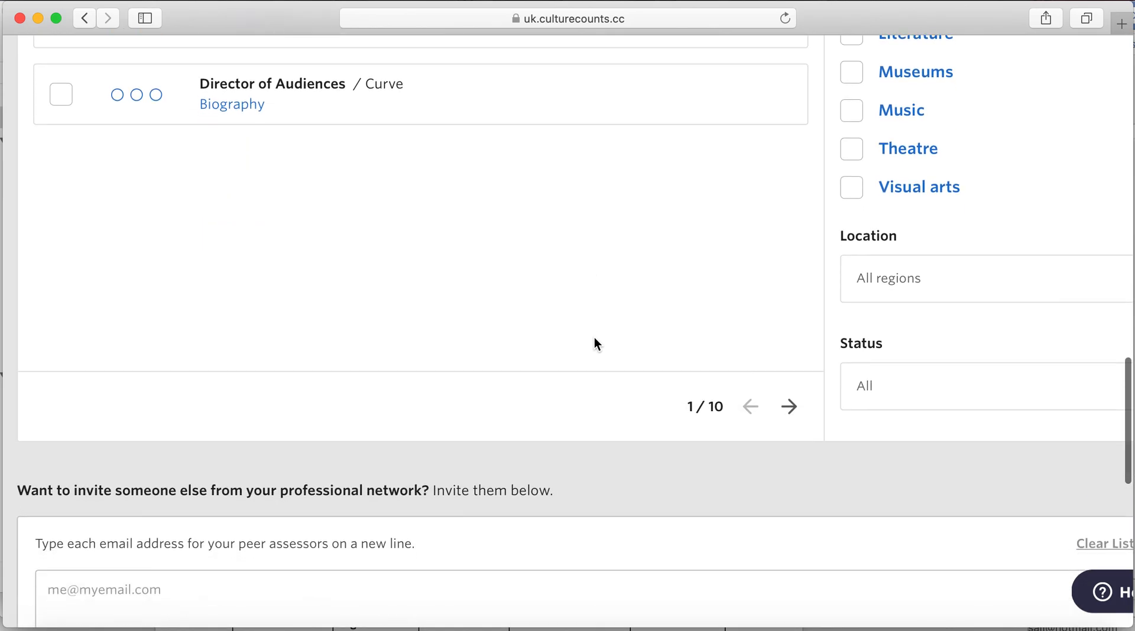
pyautogui.scroll(-3, 594, 344)
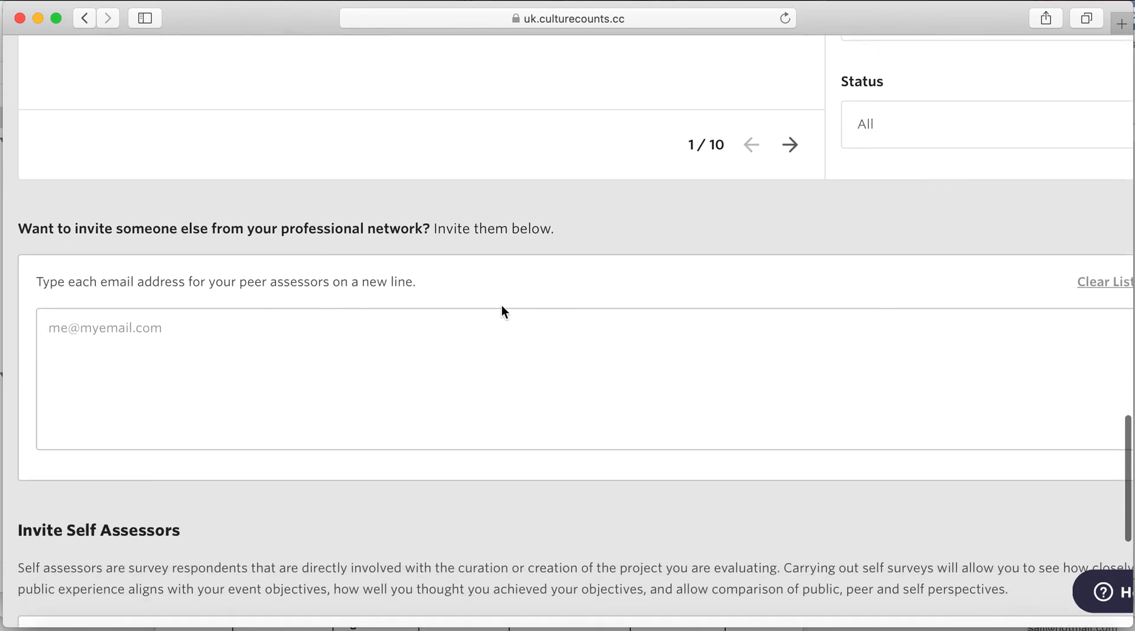
pyautogui.scroll(-7, 308, 290)
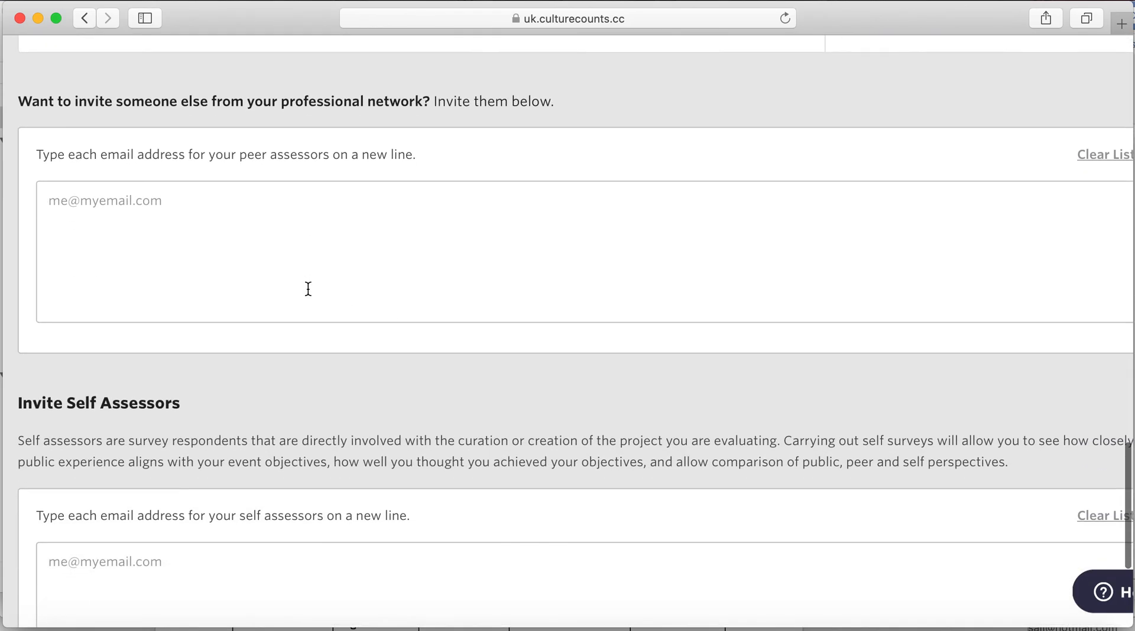
pyautogui.scroll(-2, 381, 399)
pyautogui.scroll(-3, 381, 400)
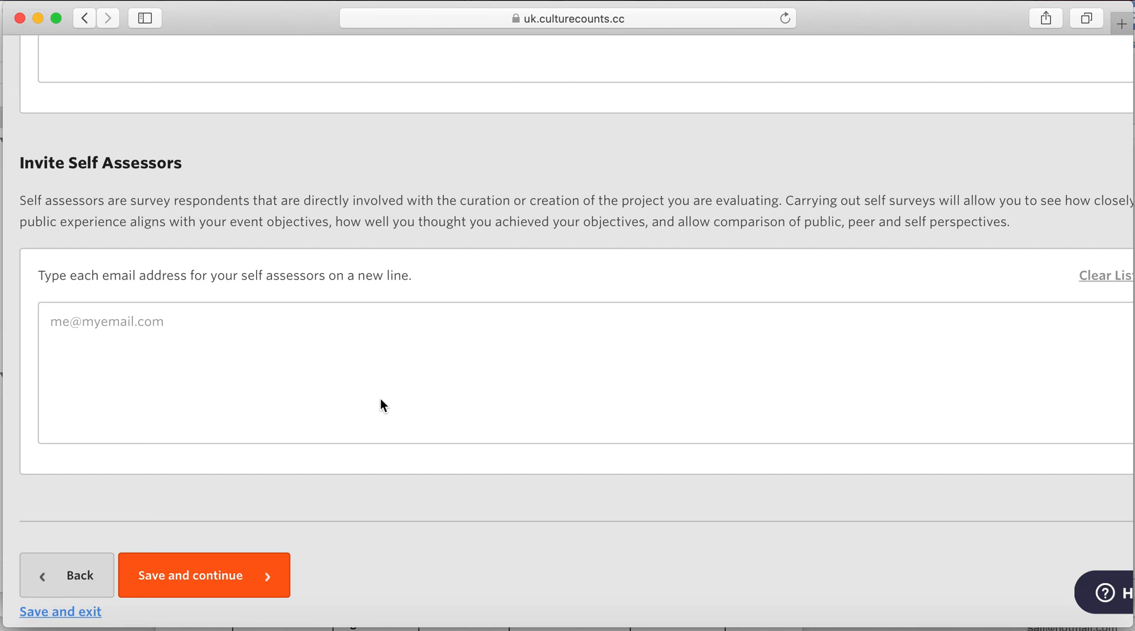
pyautogui.scroll(10, 586, 381)
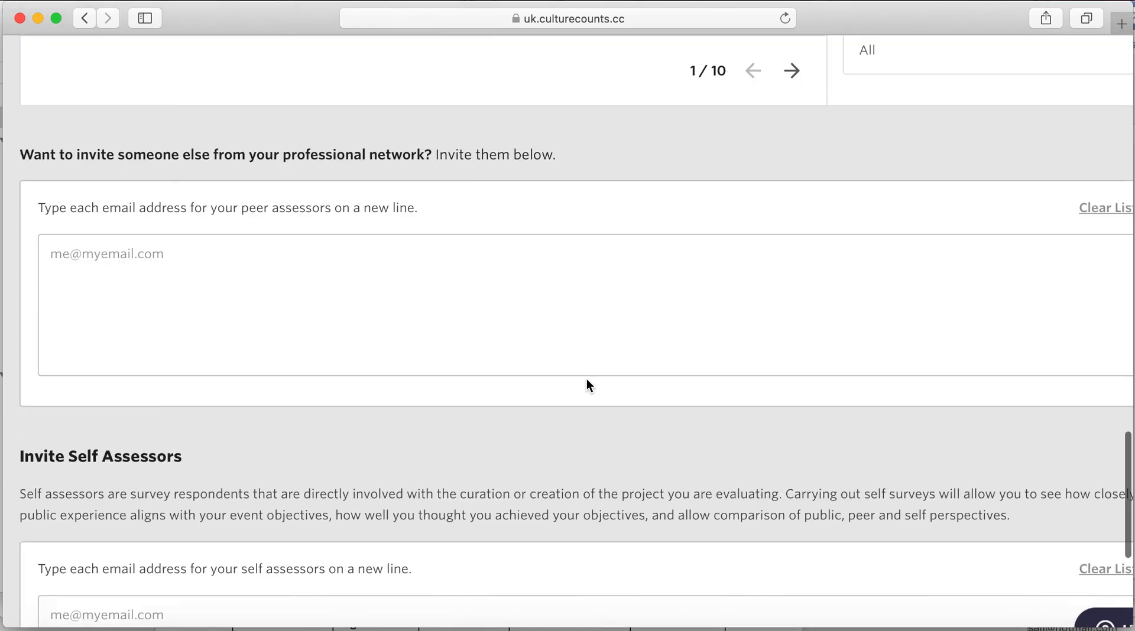
pyautogui.scroll(15, 589, 386)
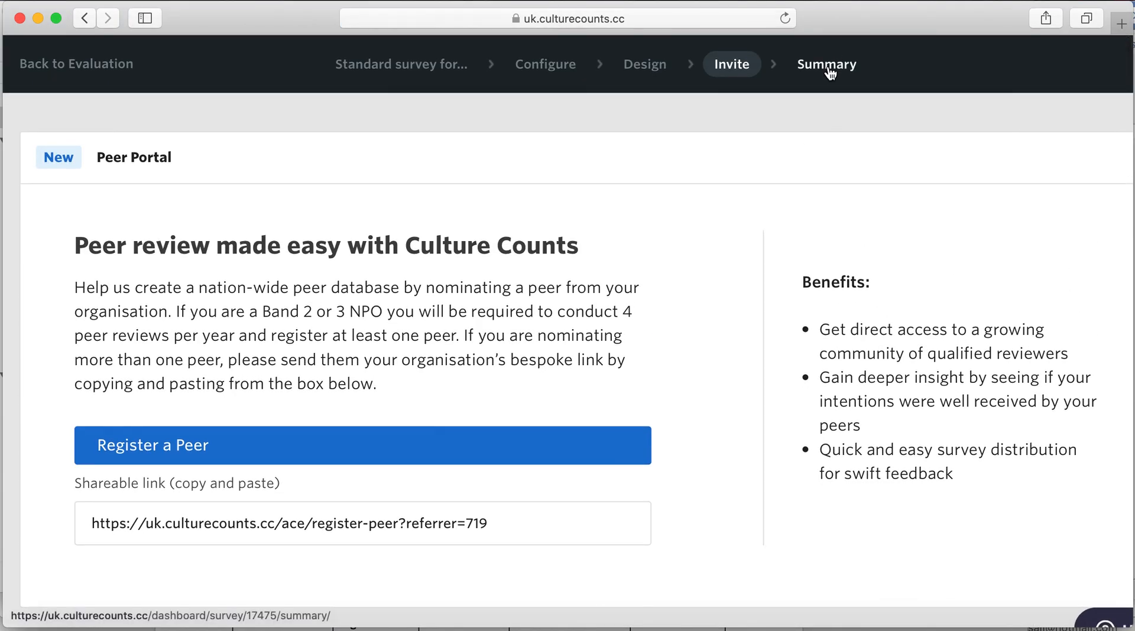
# - Open the Summary page and review 0 assessors and 9 questions (7 dimension, 2 custom)
pyautogui.click(829, 63)
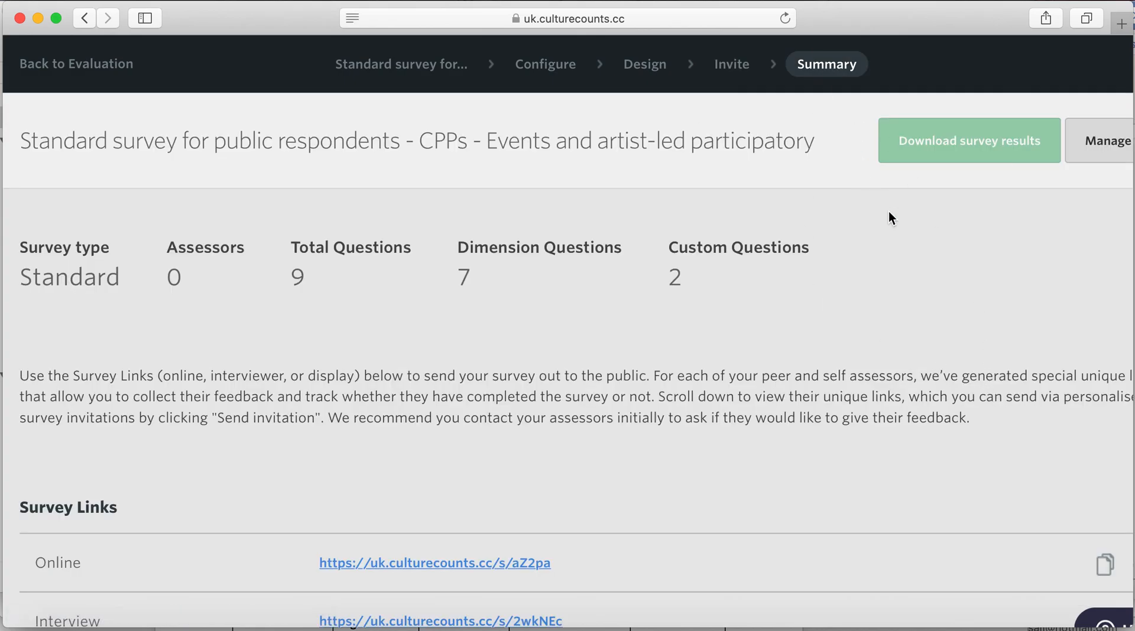
pyautogui.scroll(-3, 984, 306)
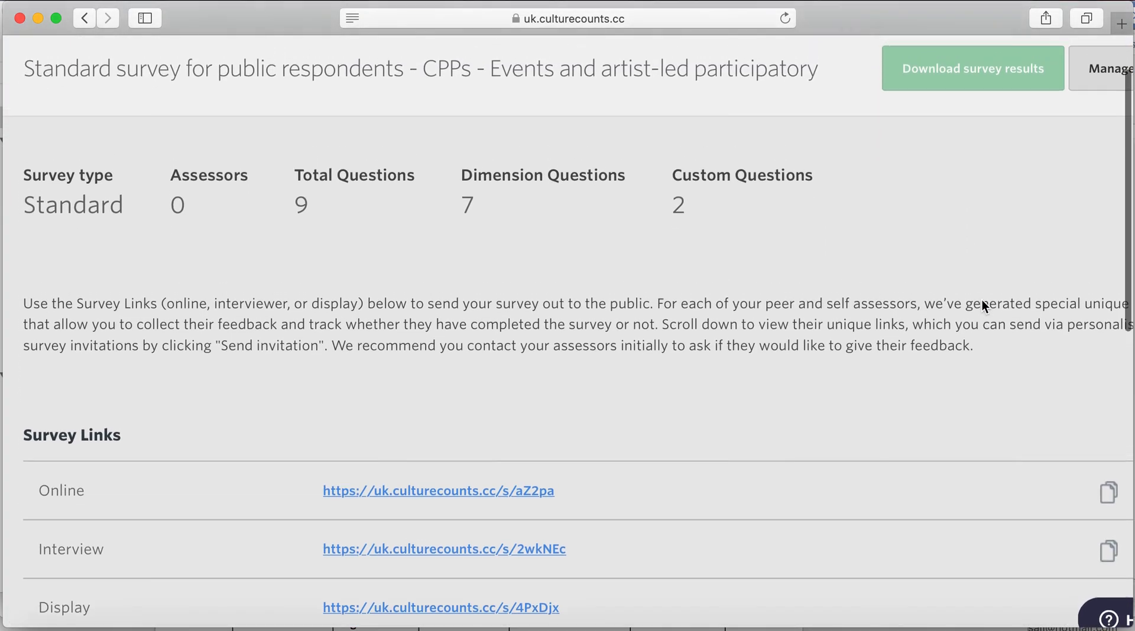
pyautogui.scroll(-8, 981, 304)
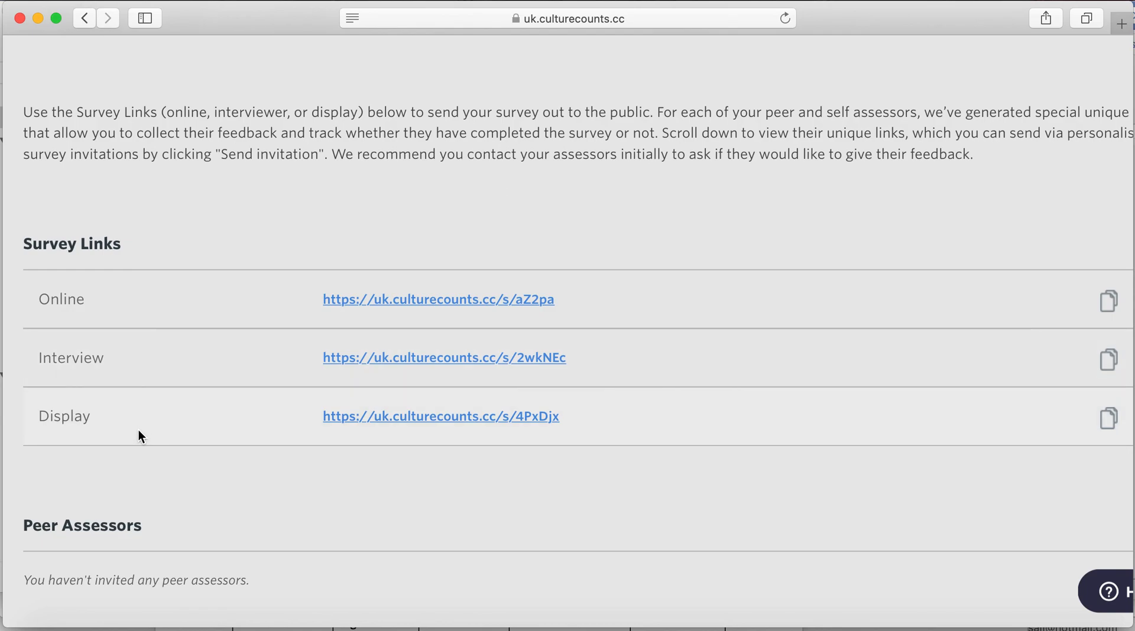
pyautogui.scroll(3, 138, 431)
pyautogui.scroll(-2, 138, 431)
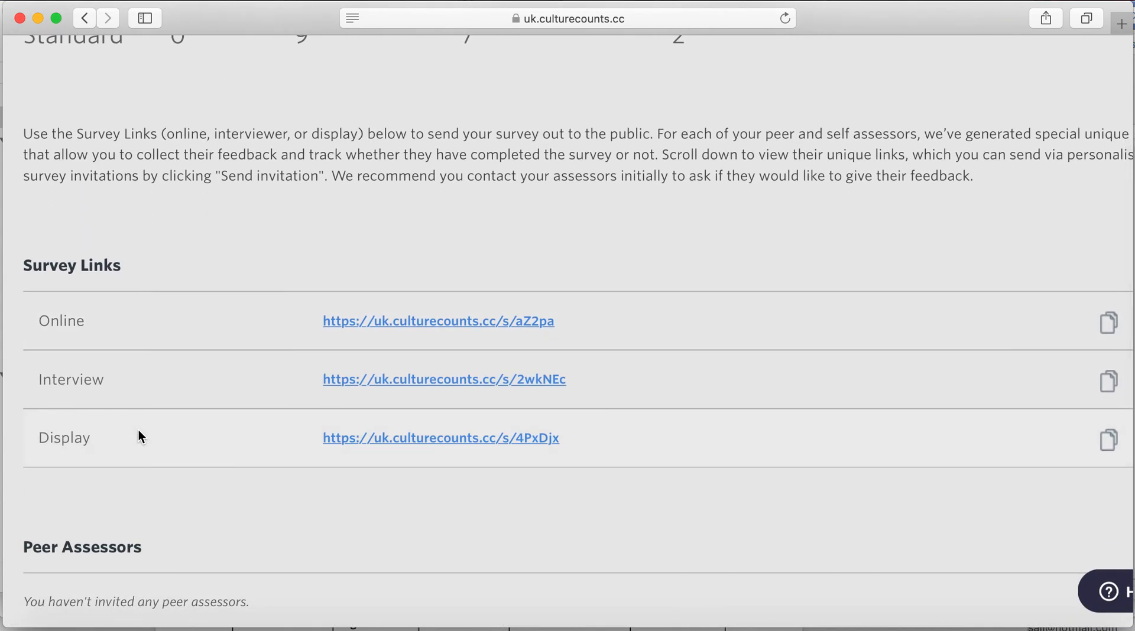
pyautogui.scroll(-5, 138, 430)
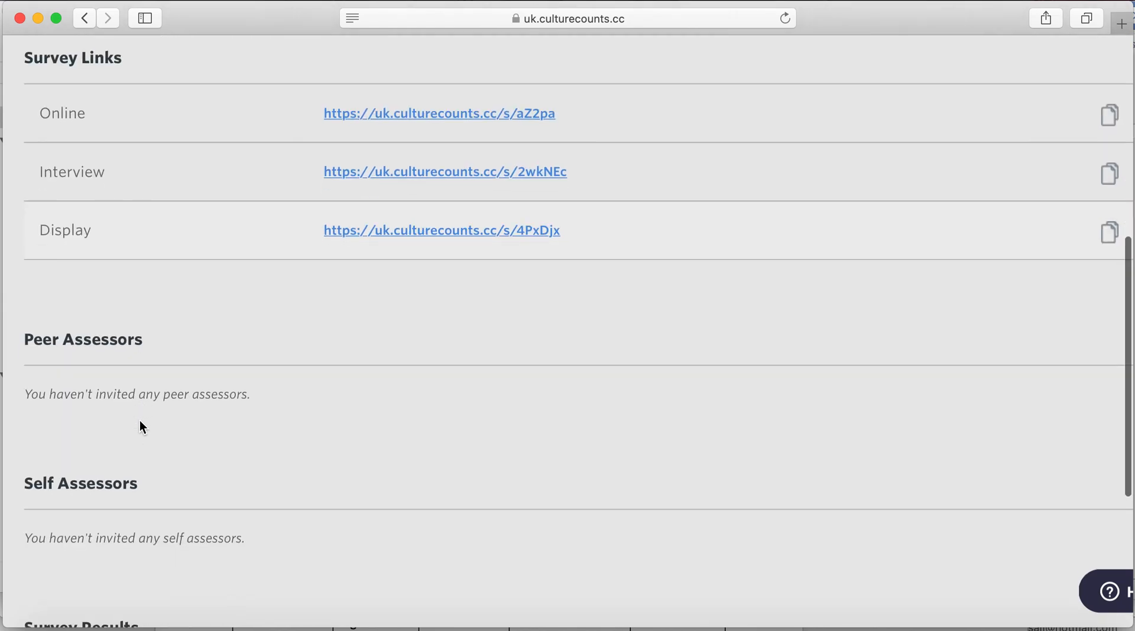
pyautogui.scroll(-2, 147, 421)
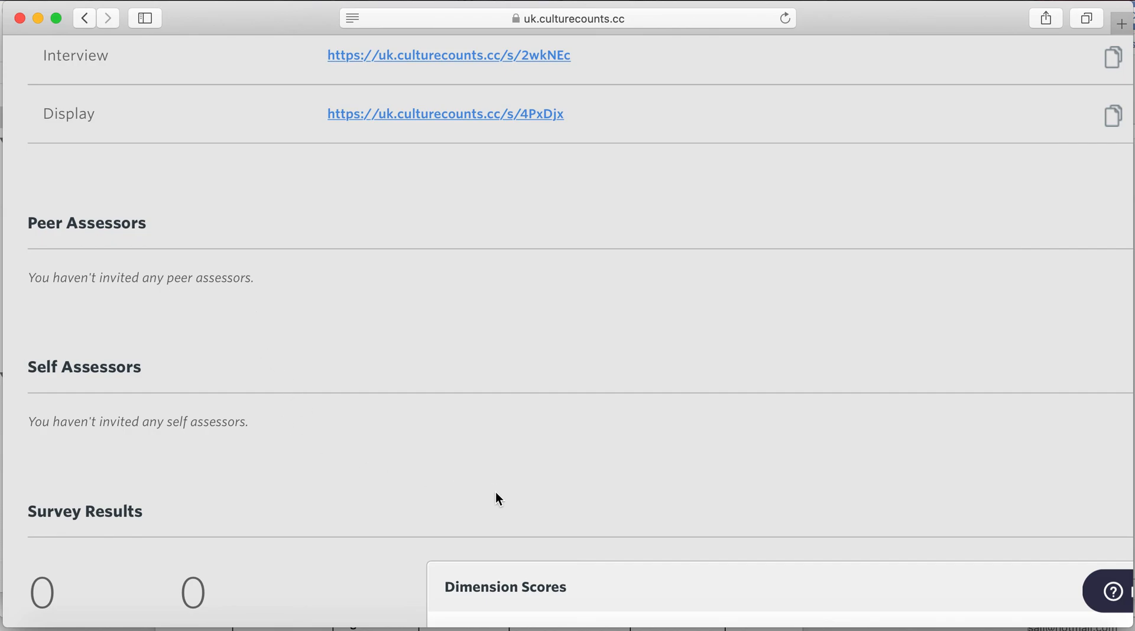
pyautogui.scroll(1, 496, 493)
pyautogui.scroll(5, 495, 495)
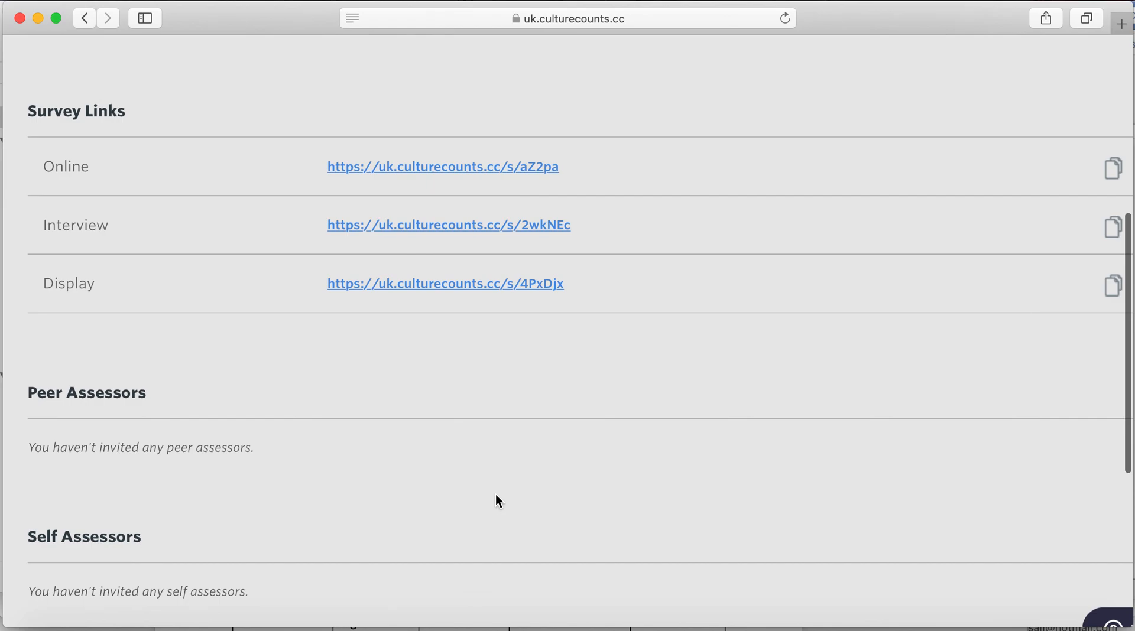
pyautogui.scroll(2, 499, 501)
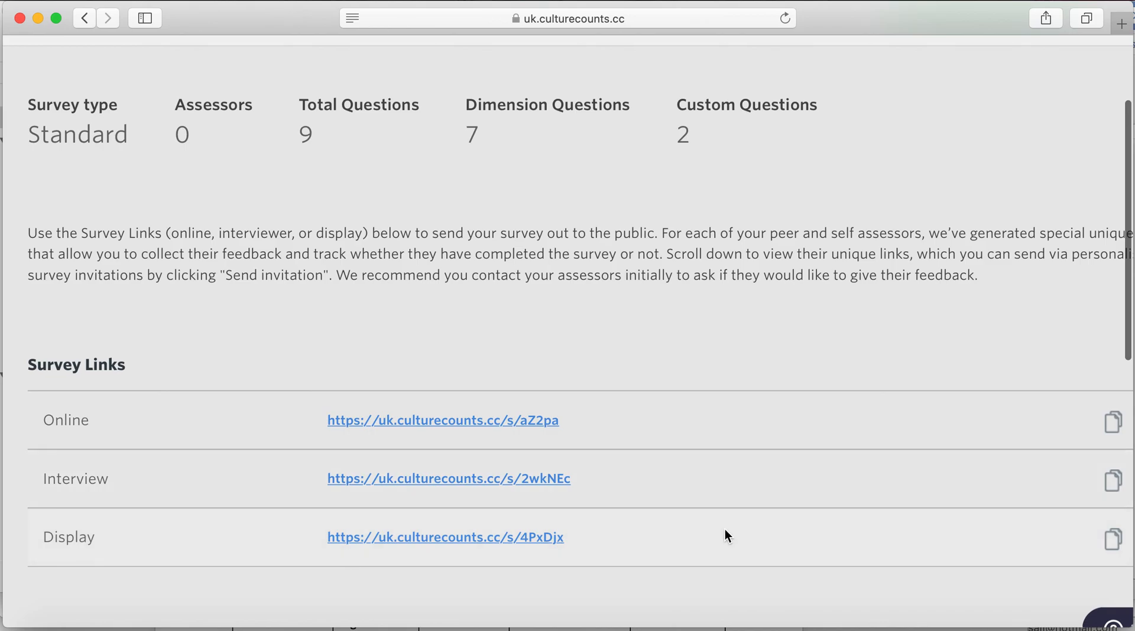
pyautogui.scroll(-2, 726, 535)
pyautogui.hscroll(2, 726, 535)
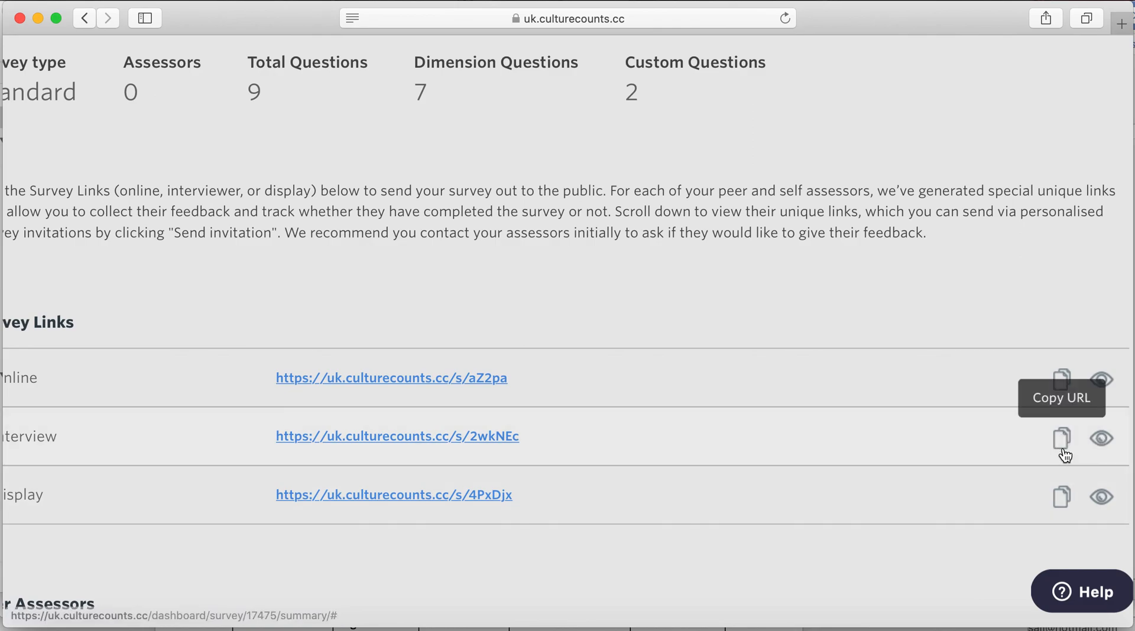
# - Highlight the Online survey link, then deselect it and return to the page top
pyautogui.moveTo(276, 378); pyautogui.dragTo(502, 379)
pyautogui.click(510, 380)
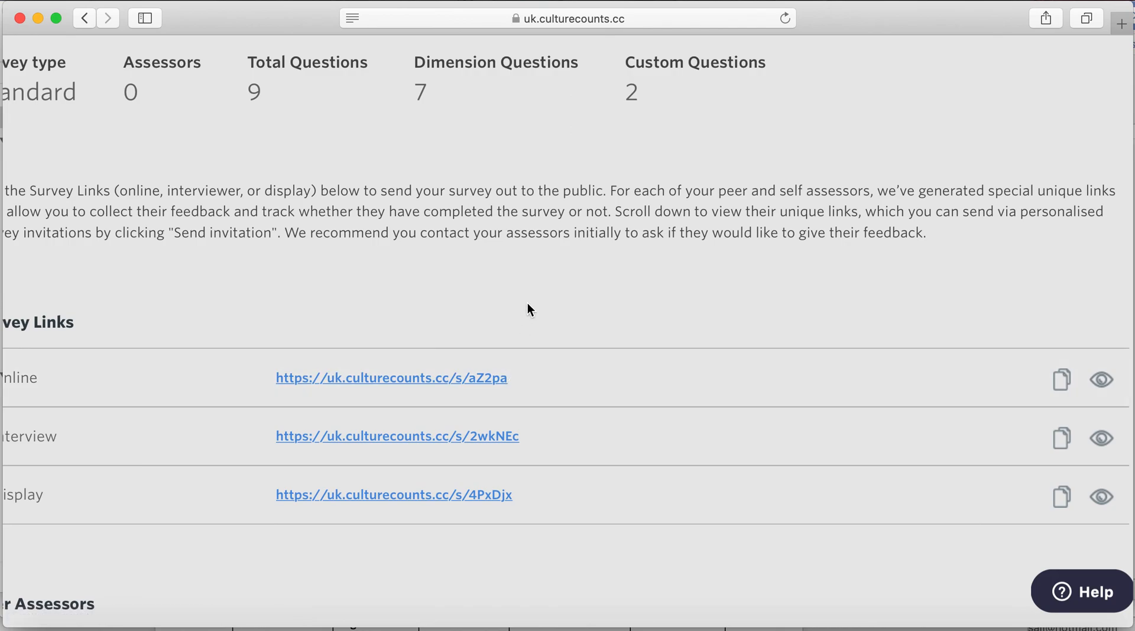
pyautogui.scroll(2, 639, 415)
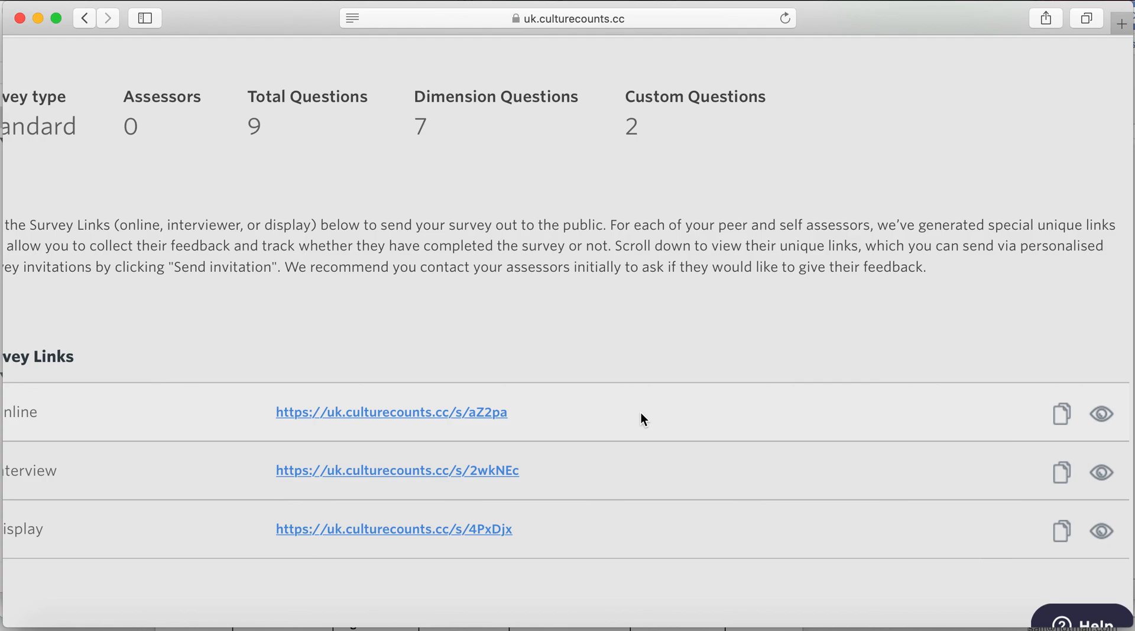
pyautogui.scroll(5, 647, 355)
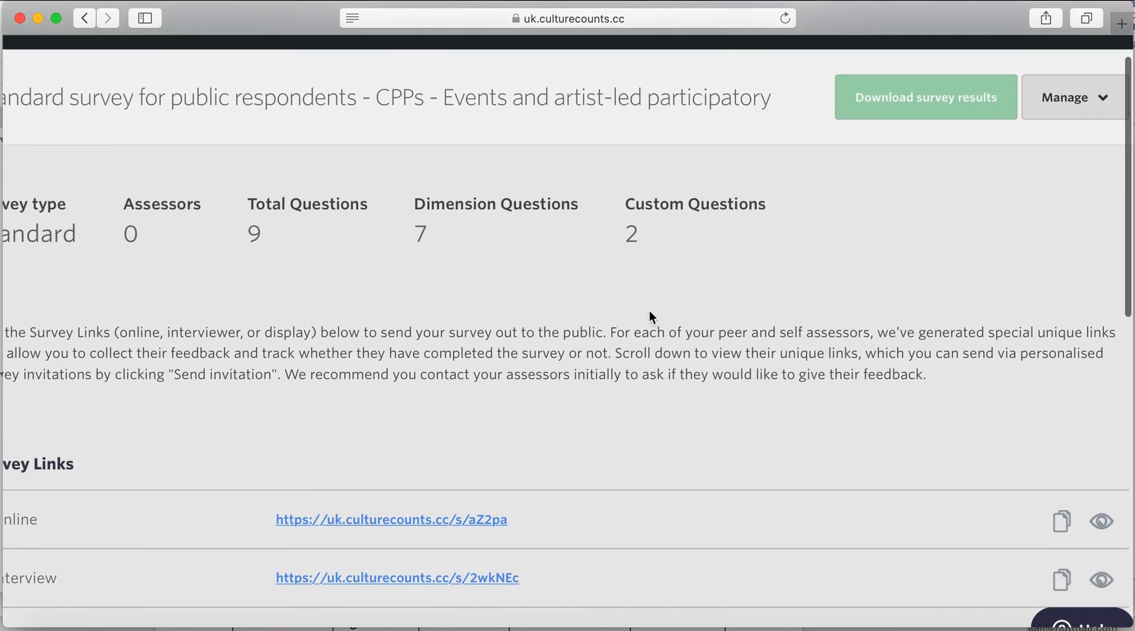
pyautogui.hscroll(-2, 650, 313)
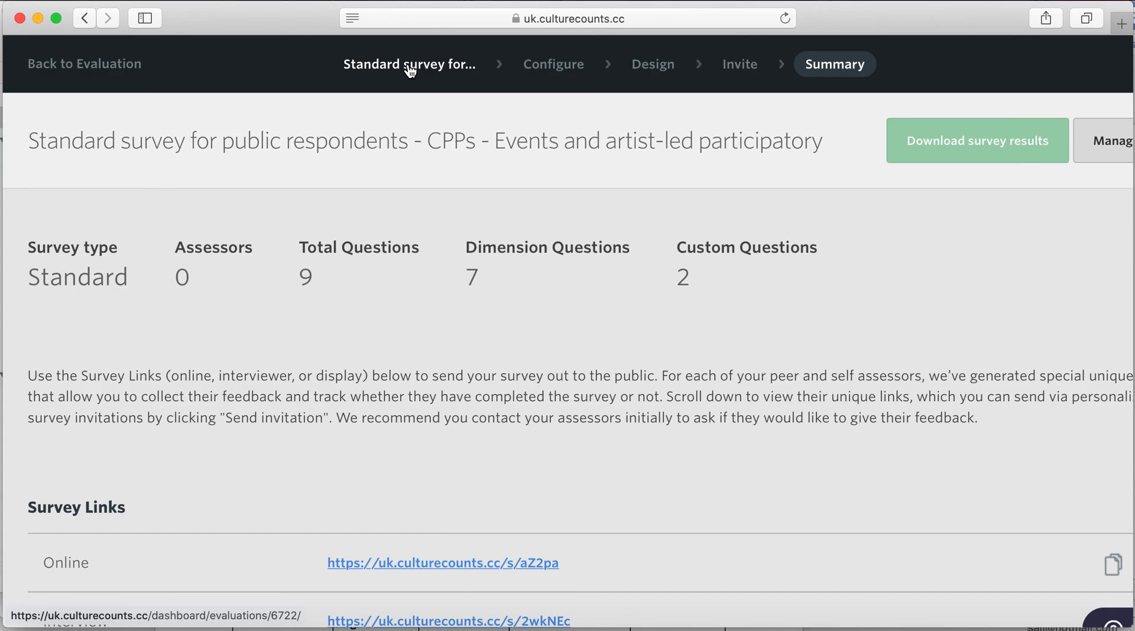
# - Go back to the Standard survey evaluation and open the Prior survey for self respondents
pyautogui.click(385, 68)
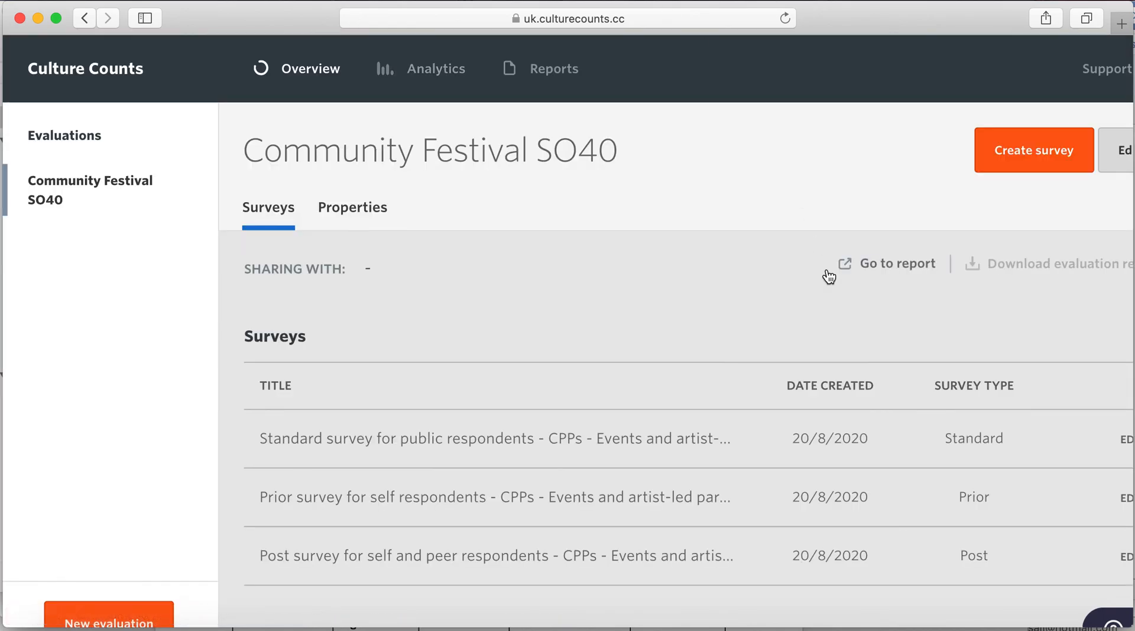
pyautogui.scroll(-1, 827, 275)
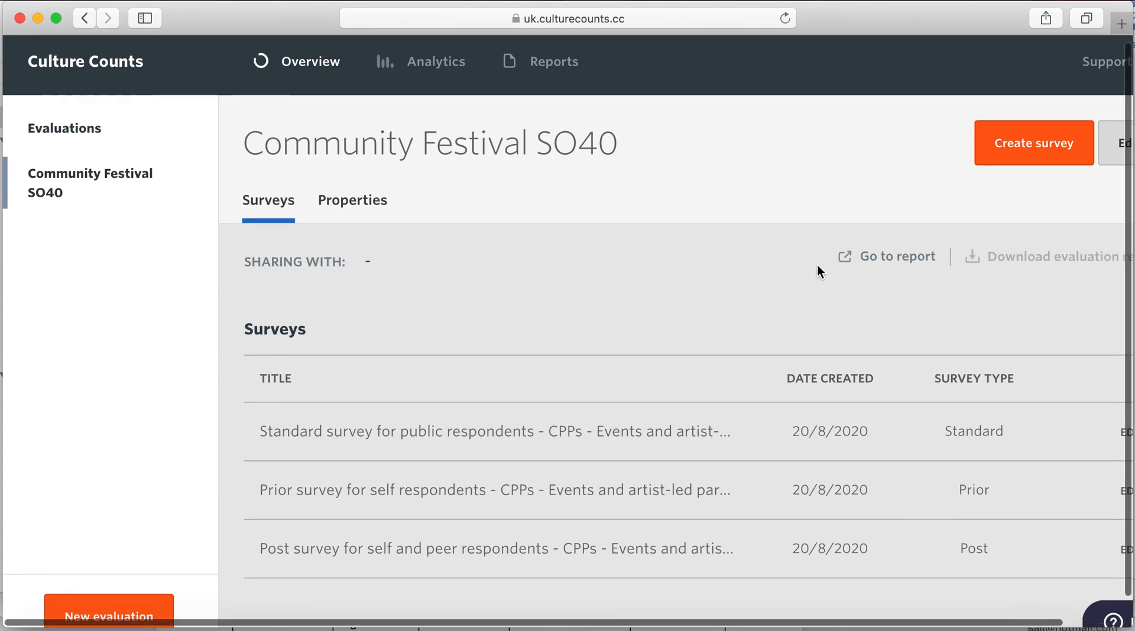
pyautogui.scroll(-2, 818, 270)
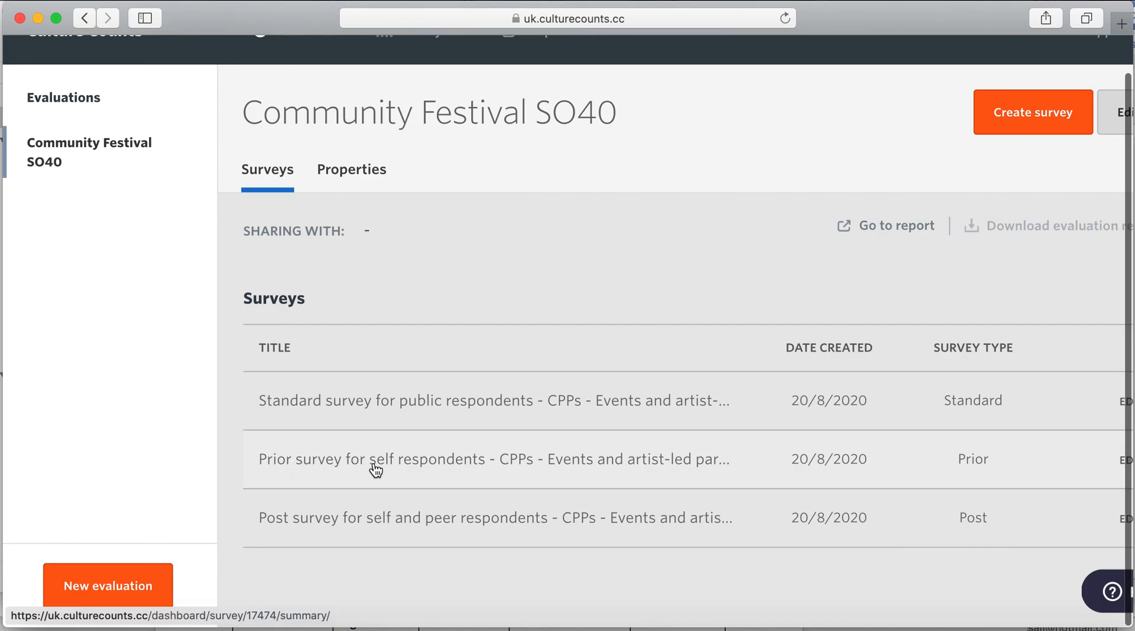
pyautogui.click(423, 470)
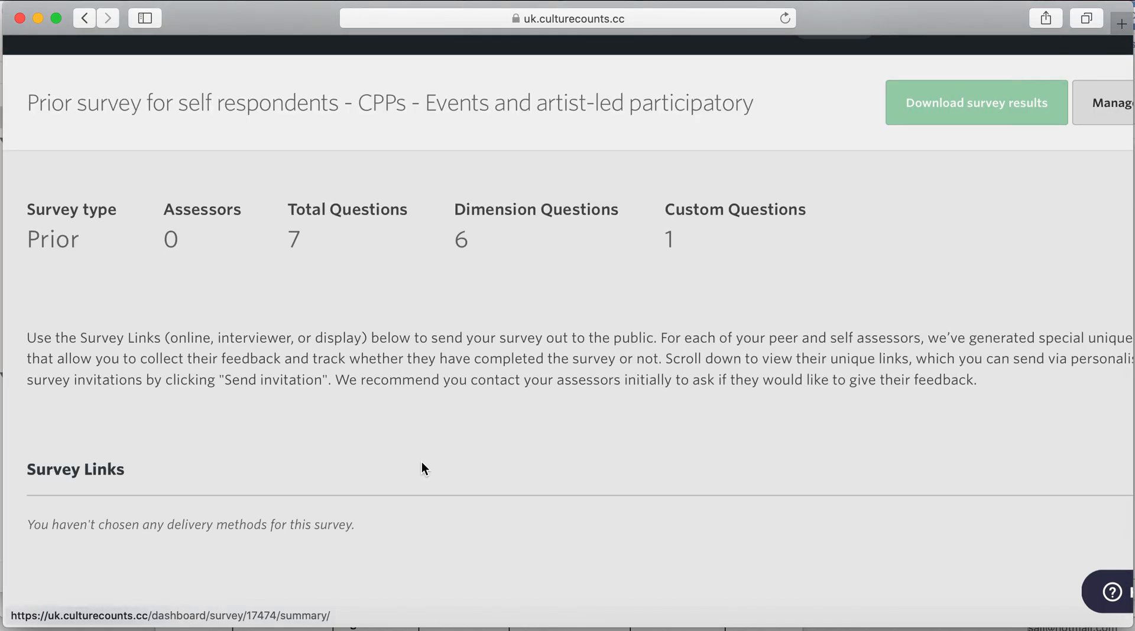
pyautogui.scroll(1, 483, 363)
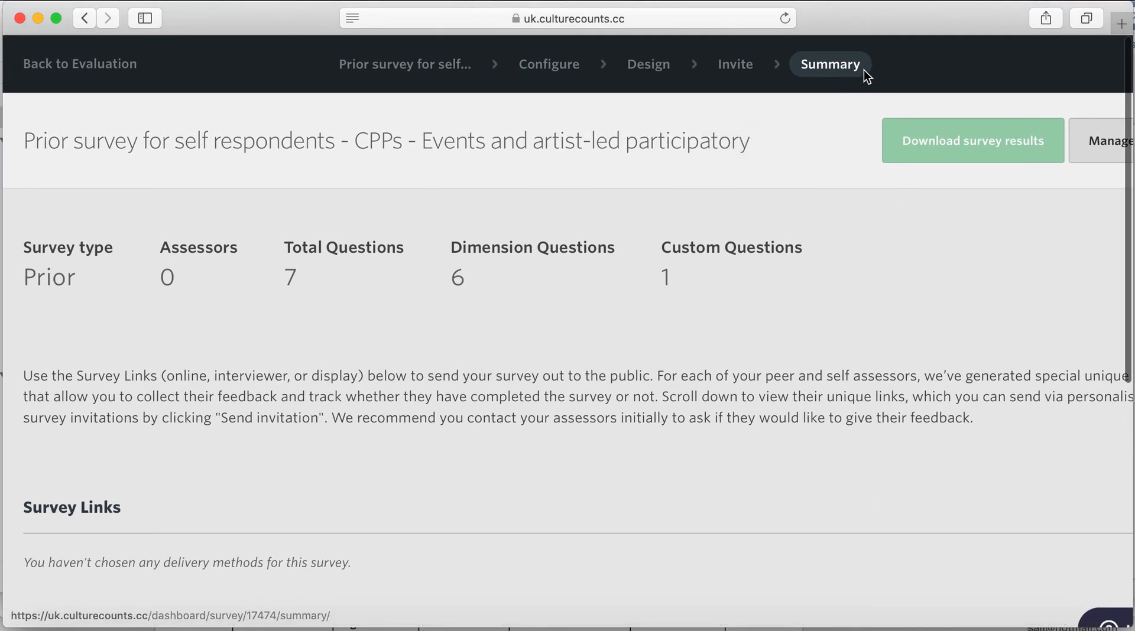
# - Review the Prior survey's Configure page: Prior Event type, Online/Interviewer/Display delivery, advanced settings
pyautogui.click(555, 66)
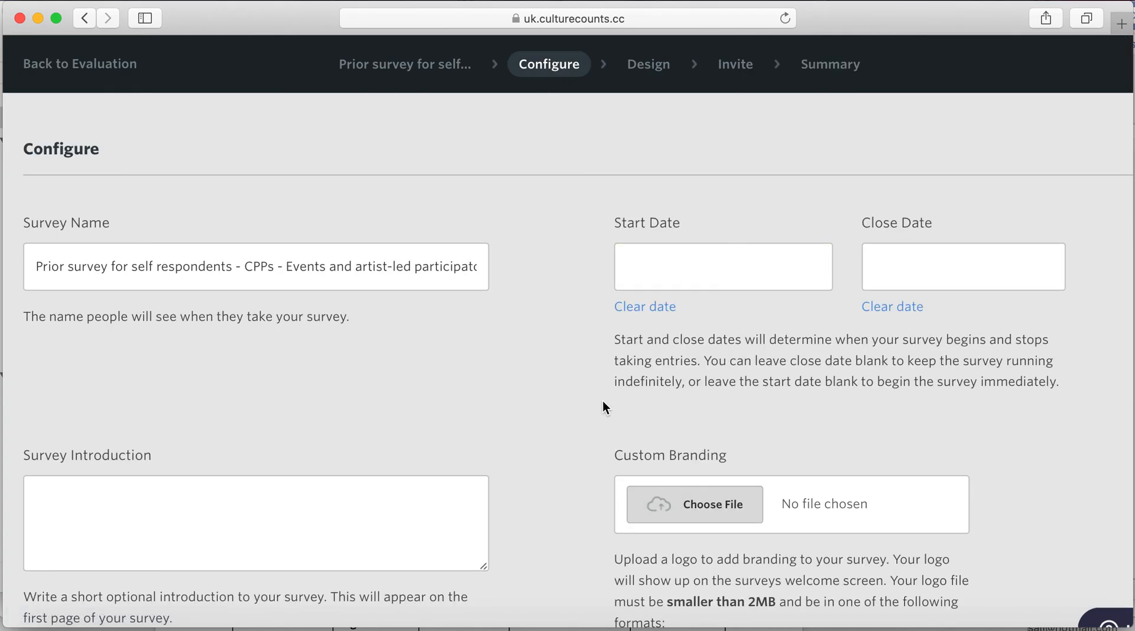
pyautogui.scroll(-2, 603, 402)
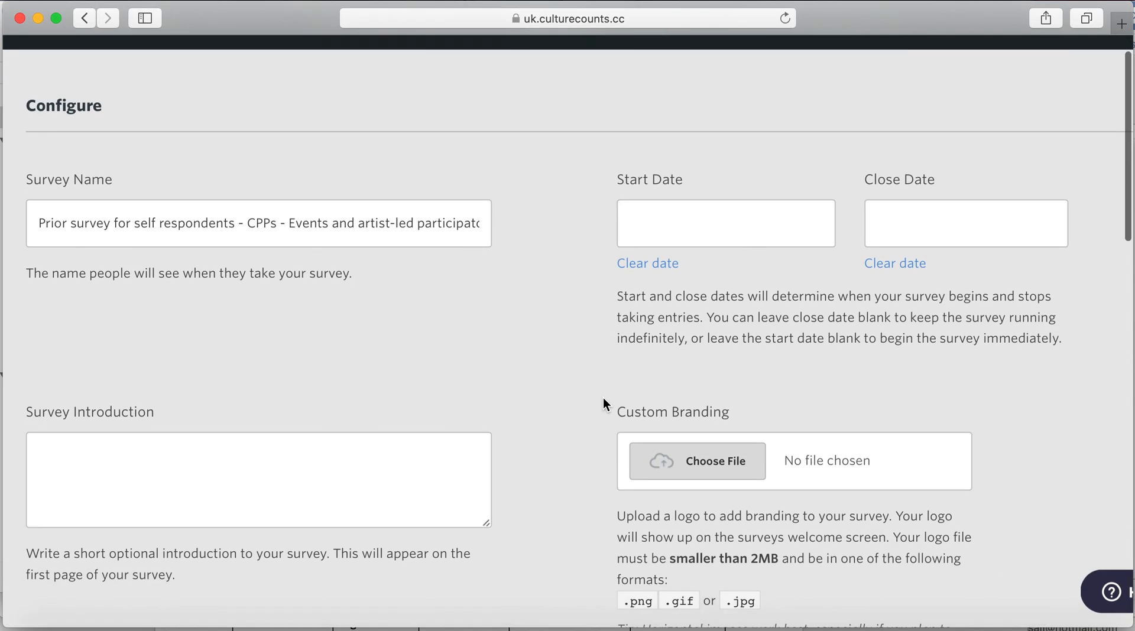
pyautogui.scroll(2, 392, 413)
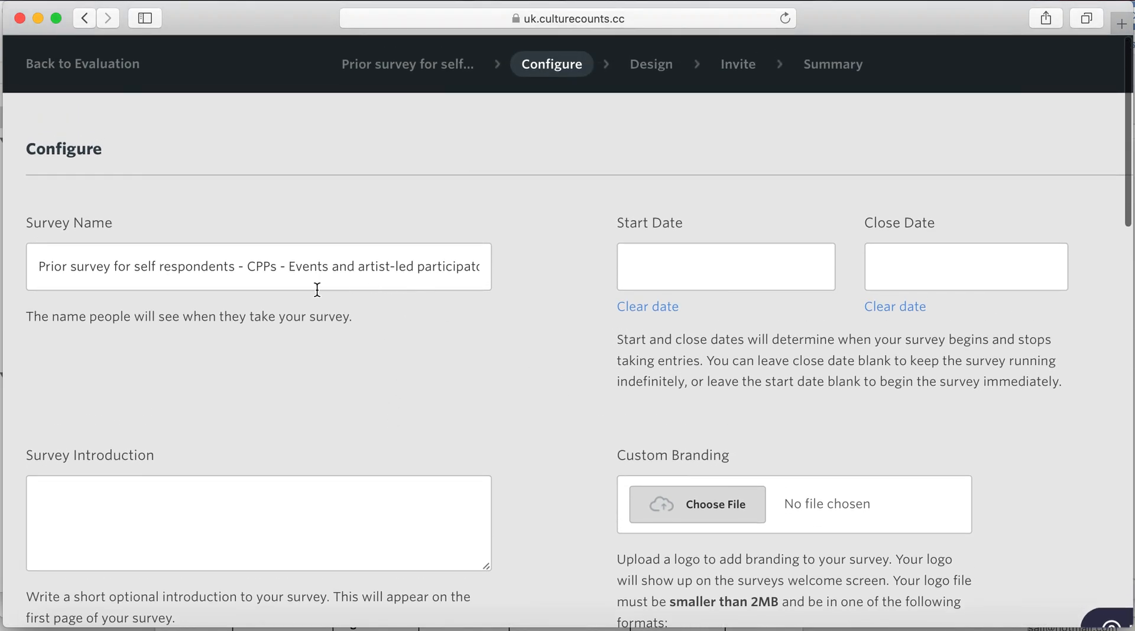
pyautogui.hscroll(-1, 576, 479)
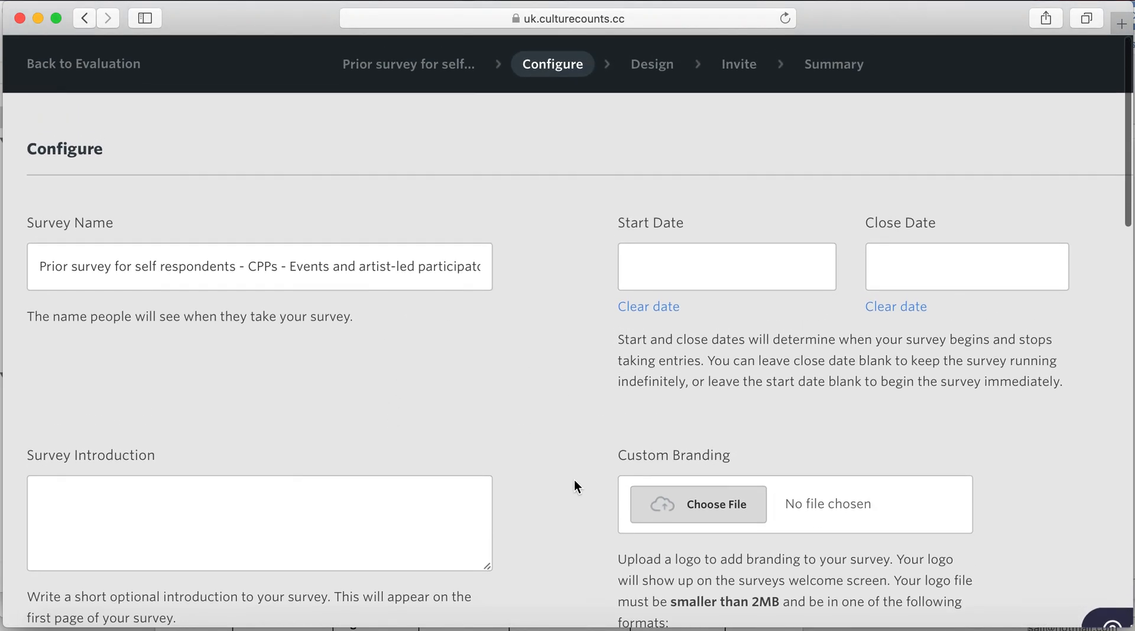
pyautogui.scroll(-3, 577, 486)
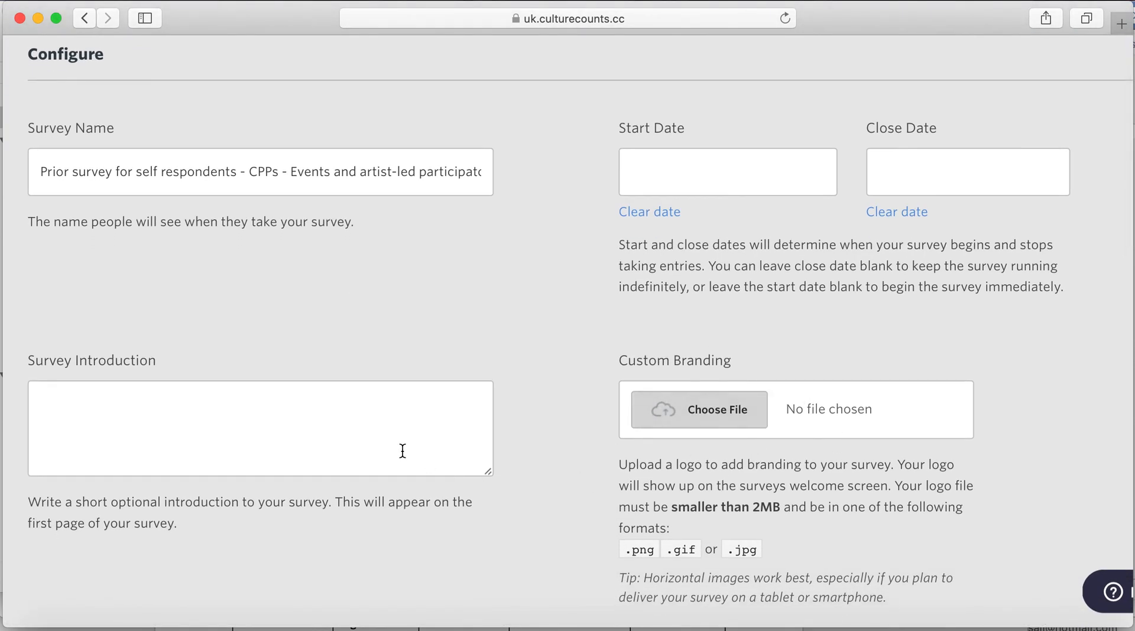
pyautogui.scroll(-5, 365, 471)
pyautogui.scroll(-8, 365, 473)
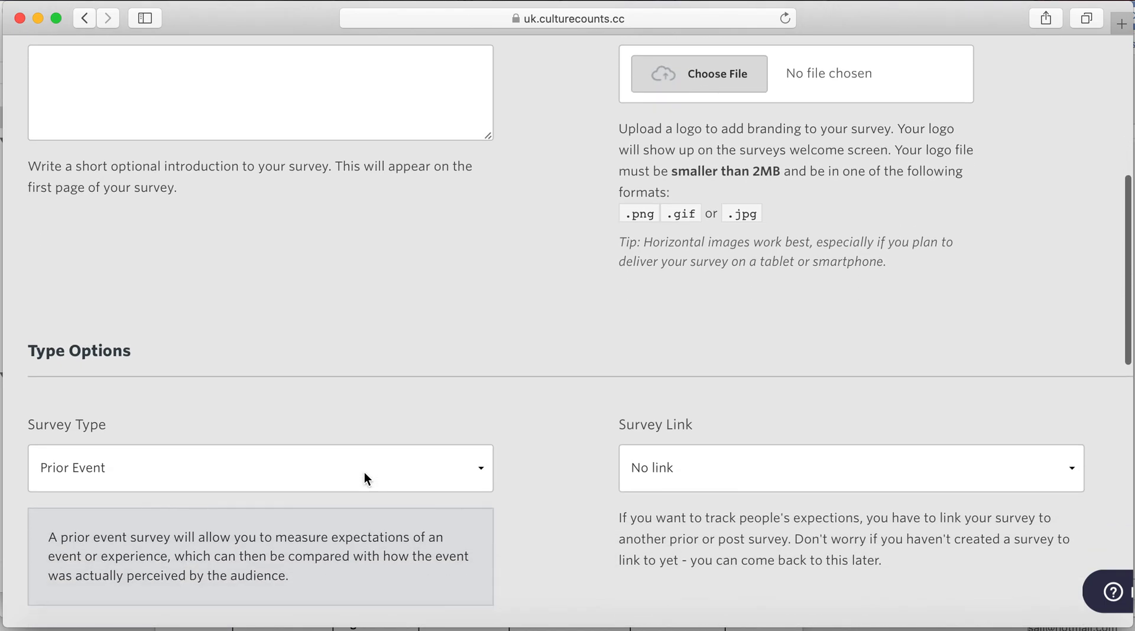
pyautogui.scroll(-1, 364, 474)
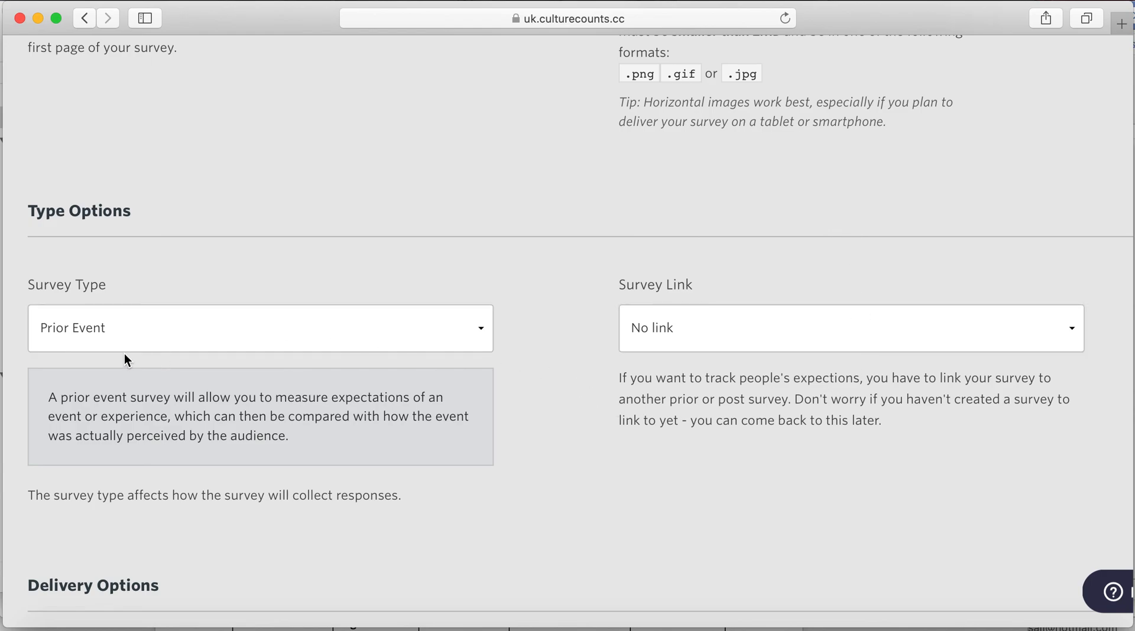
pyautogui.scroll(-5, 125, 356)
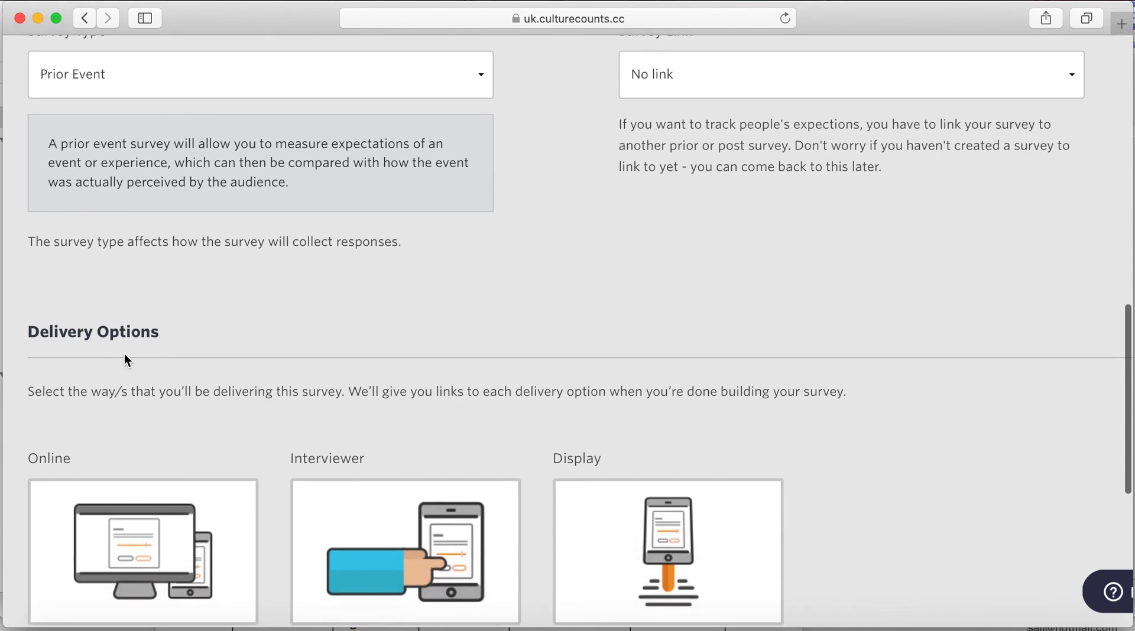
pyautogui.scroll(-4, 124, 353)
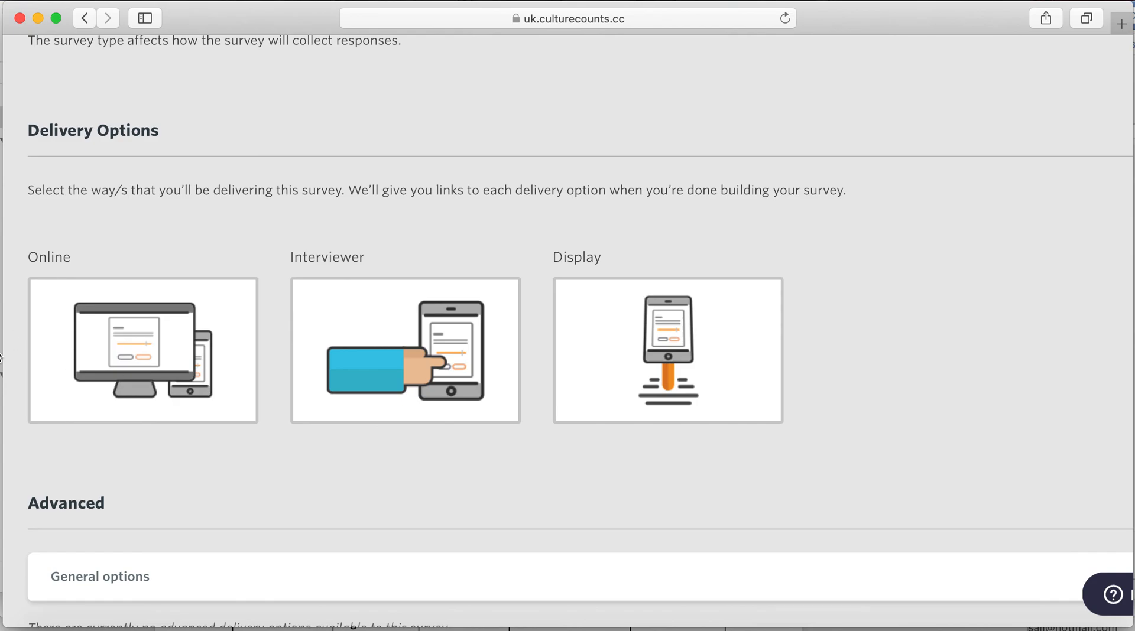
pyautogui.scroll(-2, 508, 431)
pyautogui.scroll(-5, 509, 431)
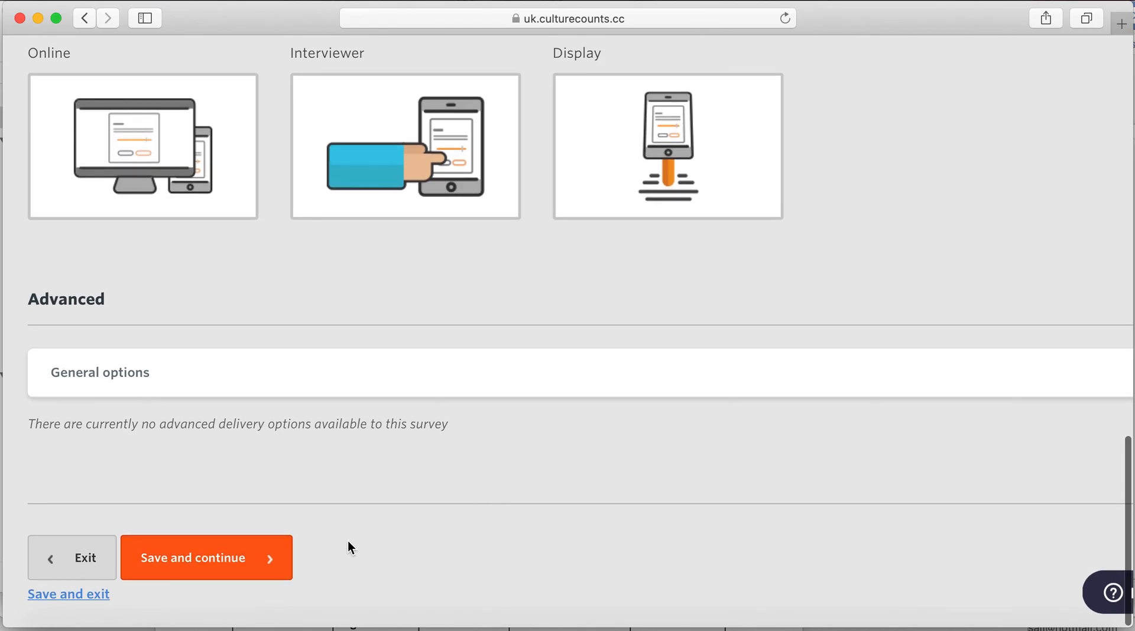
# - Save the configuration and review the intro plus Distinctiveness-to-Cultural contribution dimension questions
pyautogui.click(228, 562)
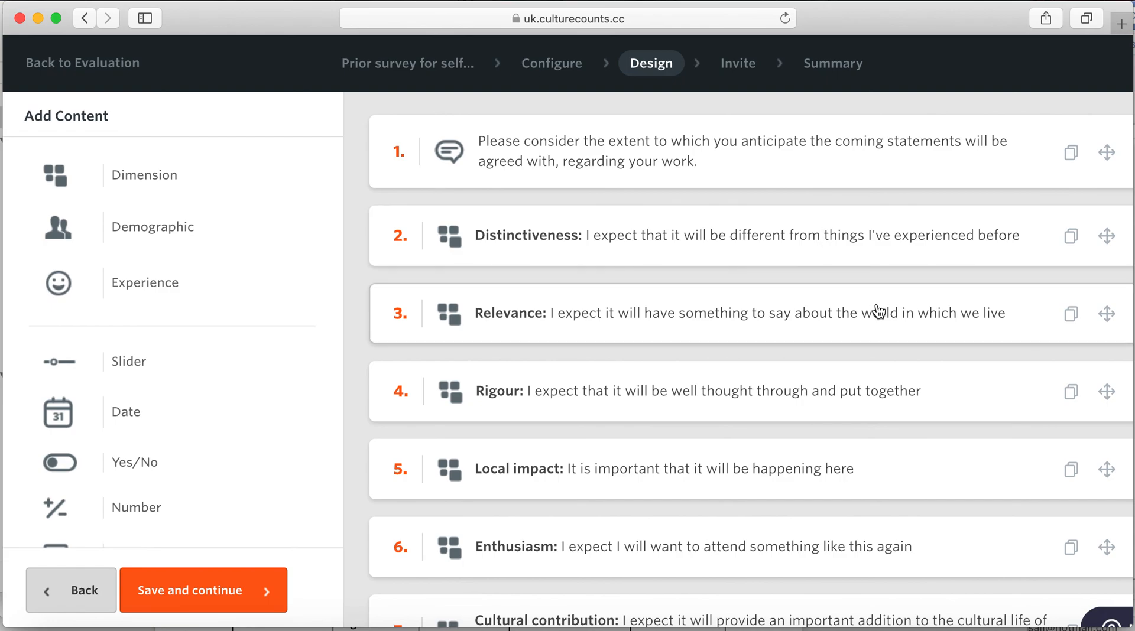
pyautogui.scroll(-3, 878, 311)
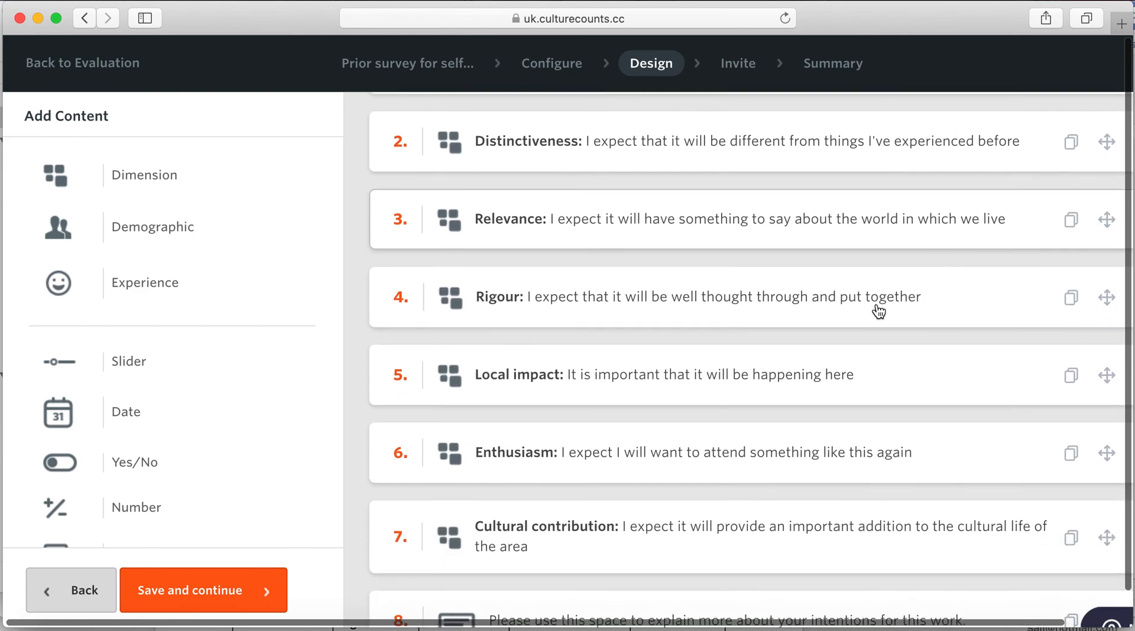
pyautogui.scroll(3, 878, 311)
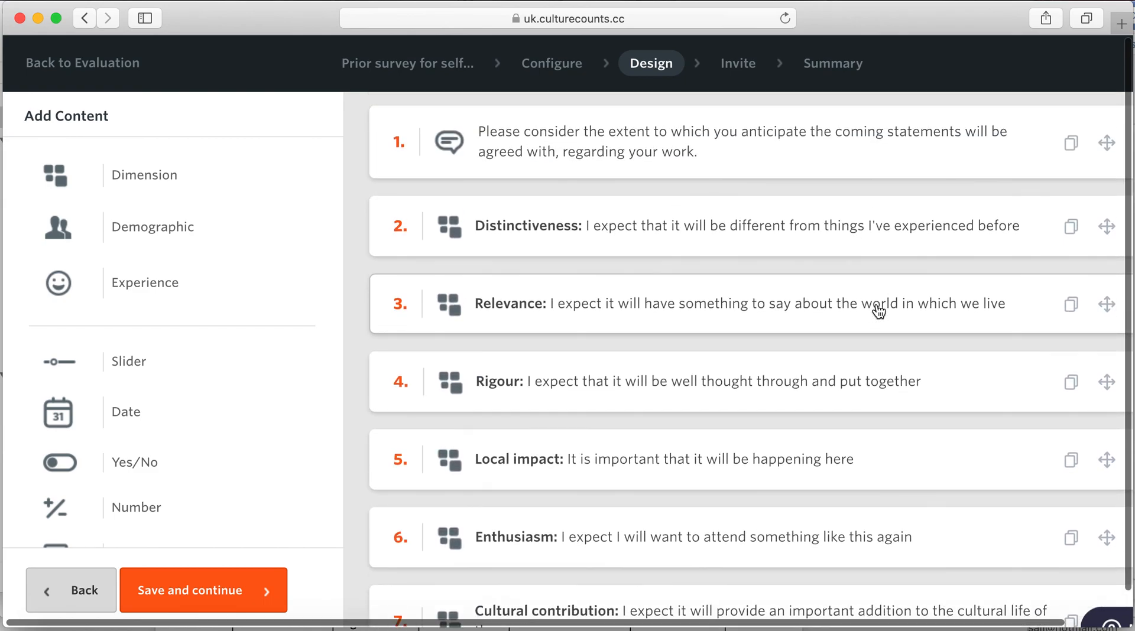
pyautogui.scroll(-5, 878, 312)
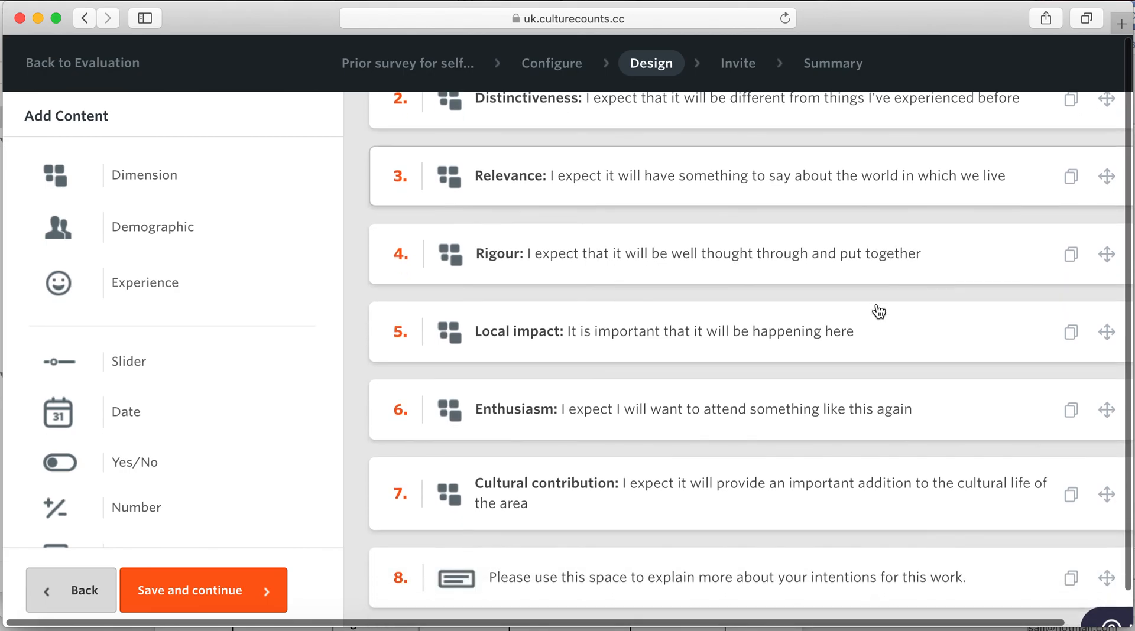
pyautogui.scroll(-2, 878, 311)
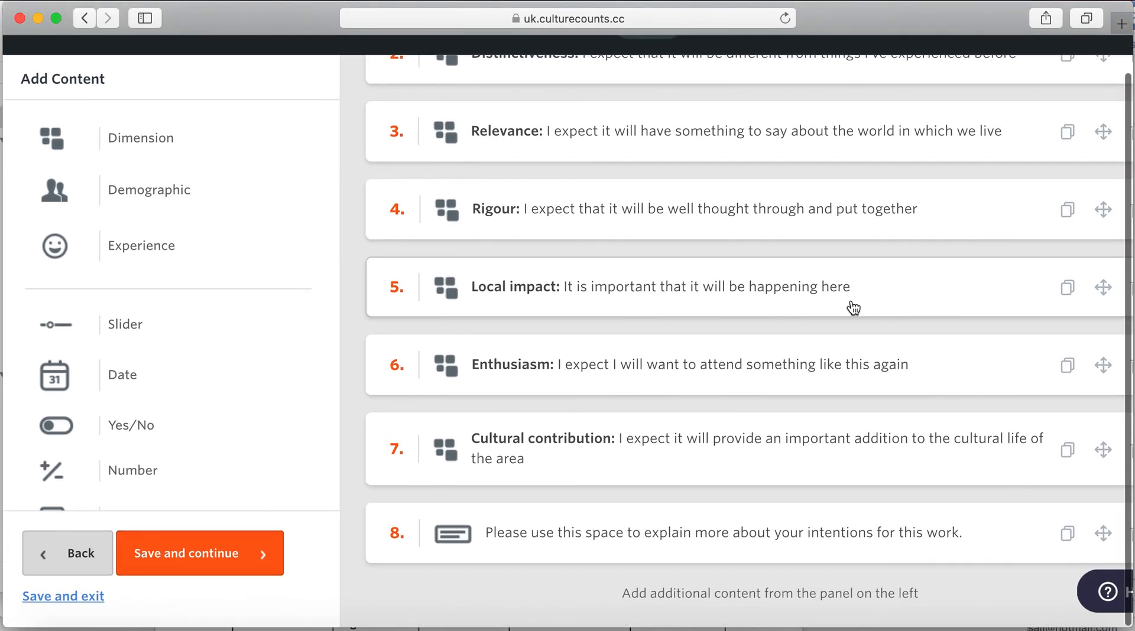
pyautogui.scroll(5, 853, 308)
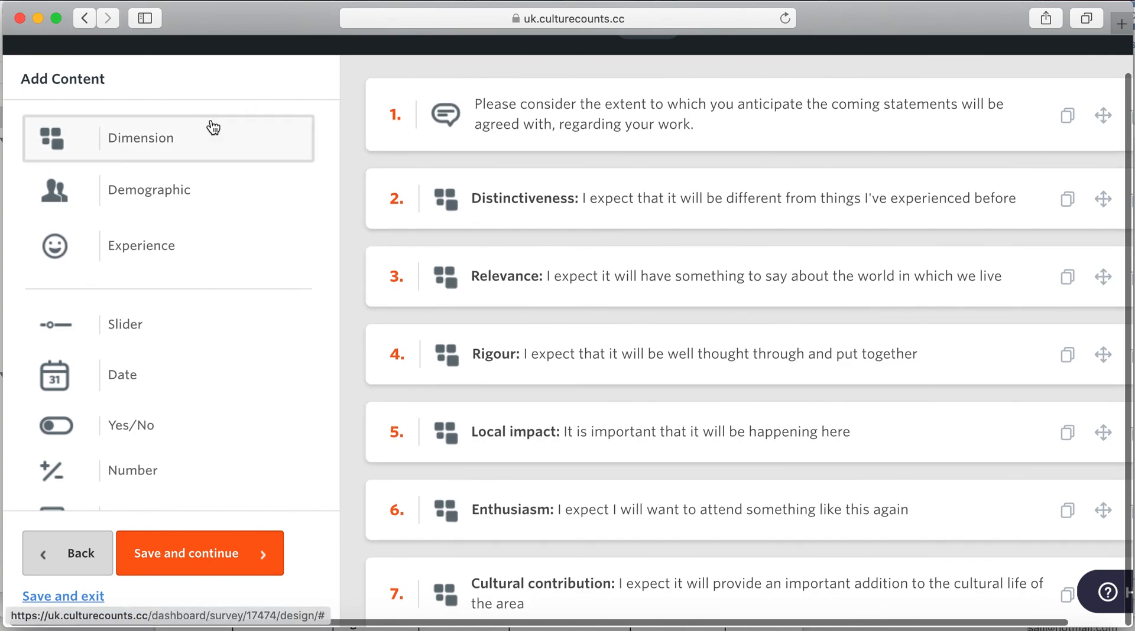
pyautogui.scroll(-4, 180, 363)
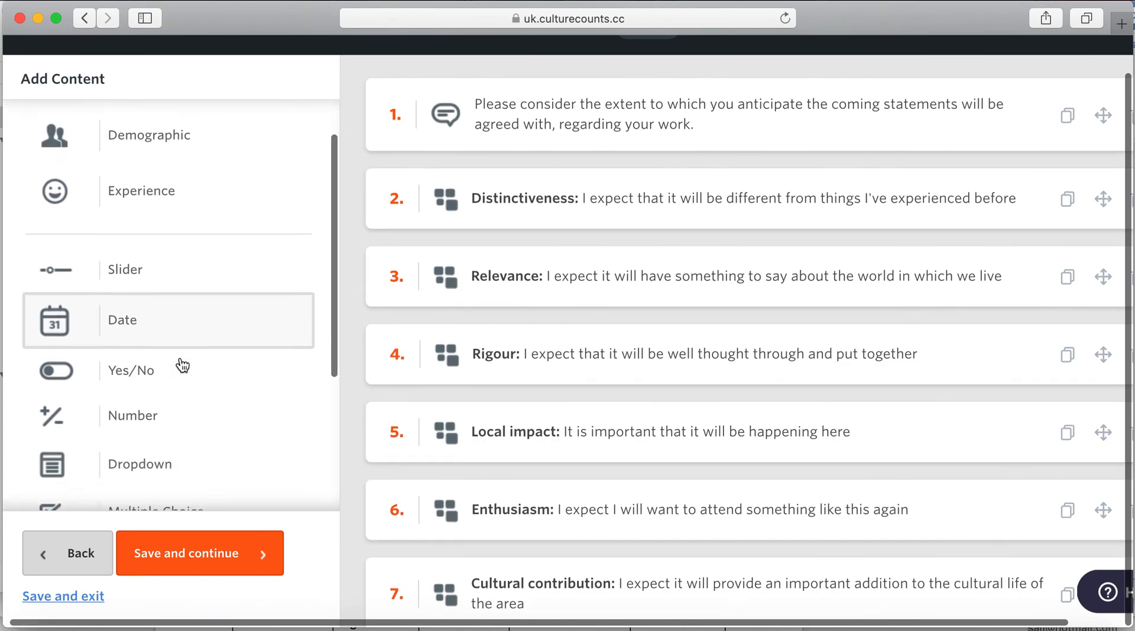
pyautogui.scroll(-4, 182, 365)
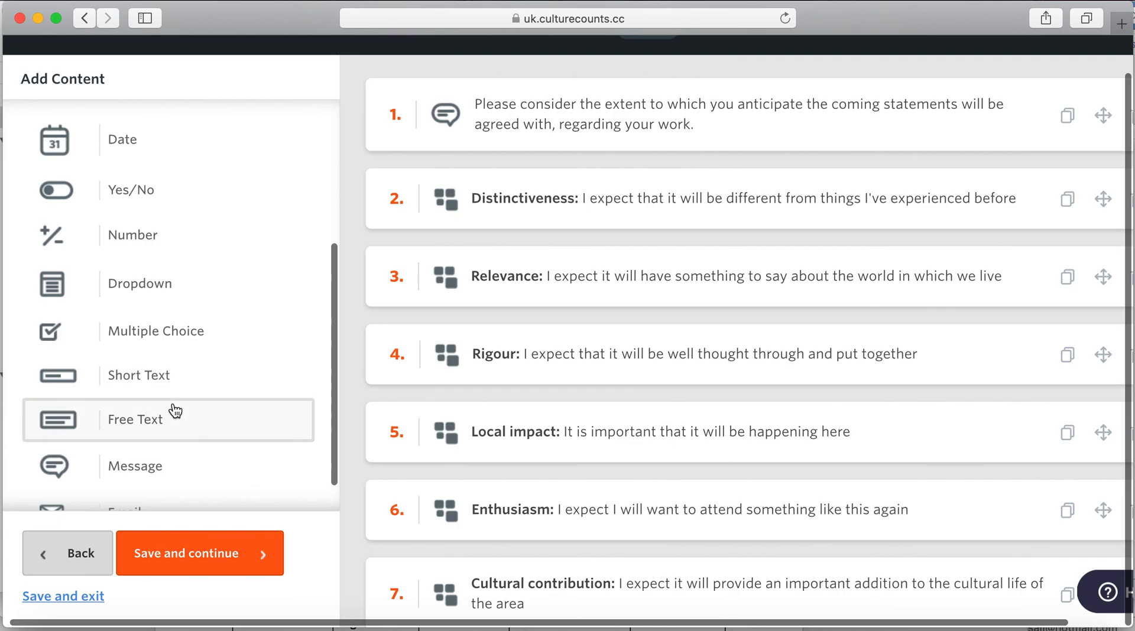
pyautogui.scroll(-2, 171, 423)
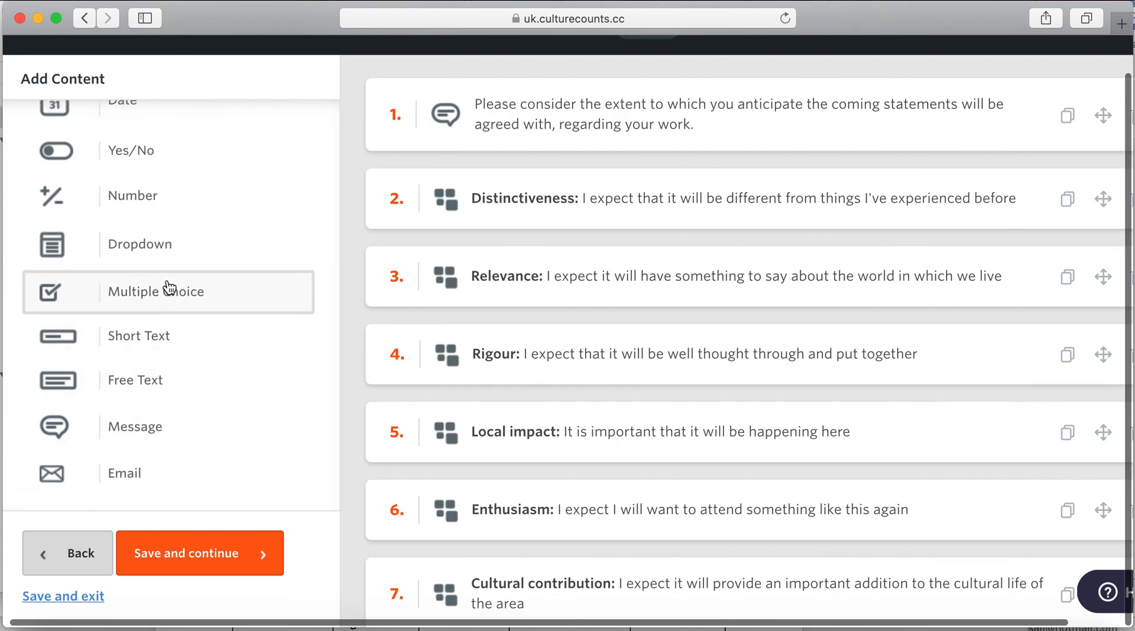
pyautogui.scroll(8, 170, 288)
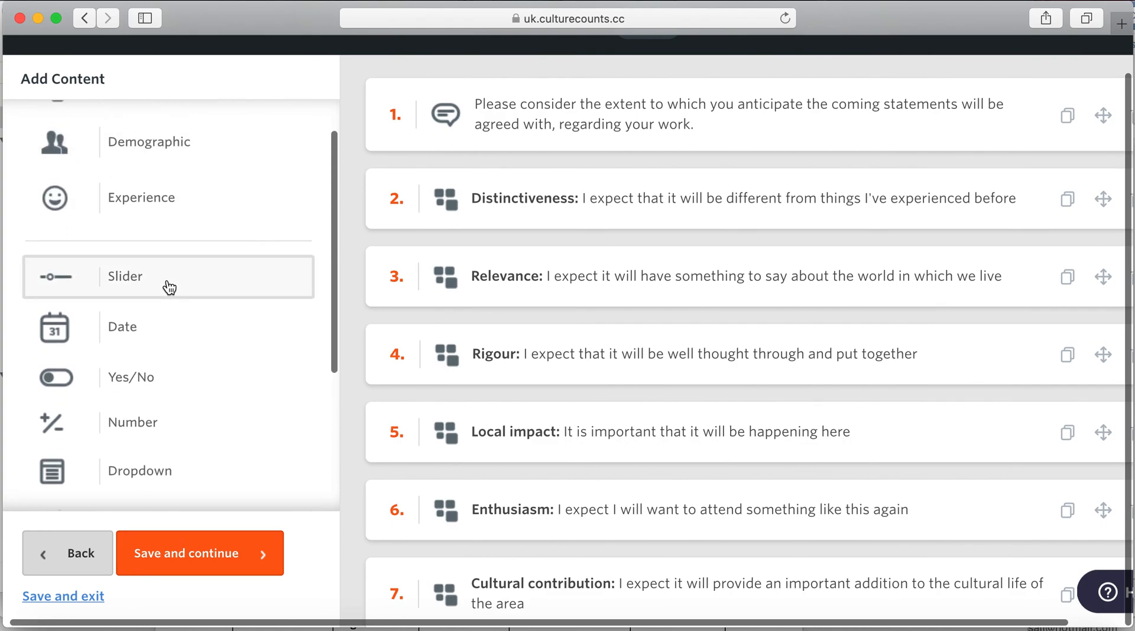
pyautogui.scroll(2, 170, 288)
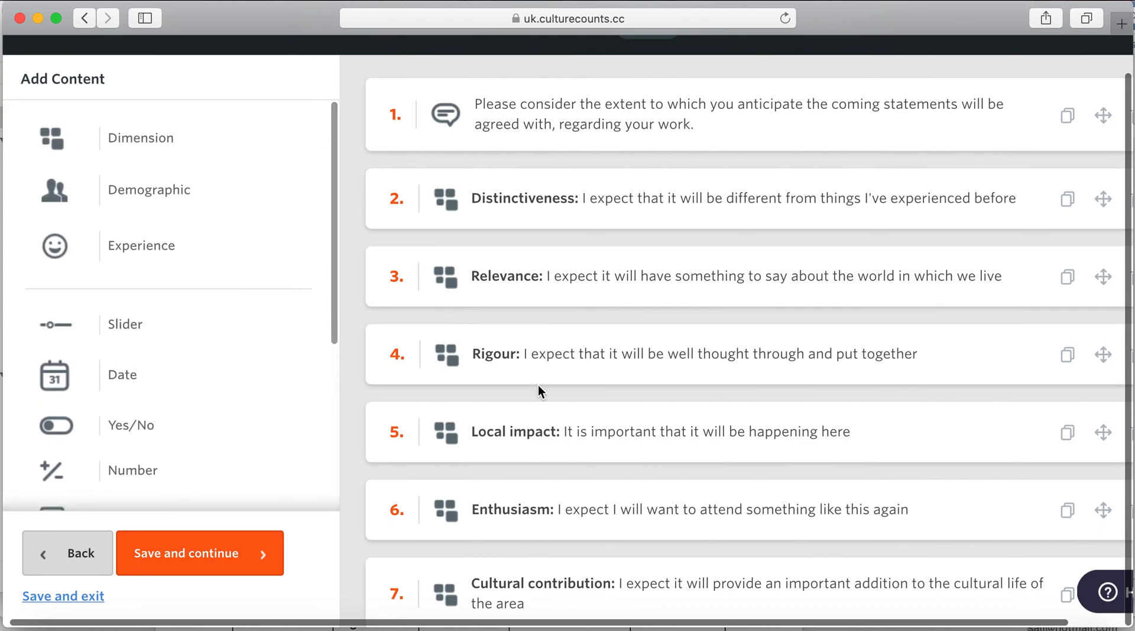
pyautogui.scroll(2, 538, 384)
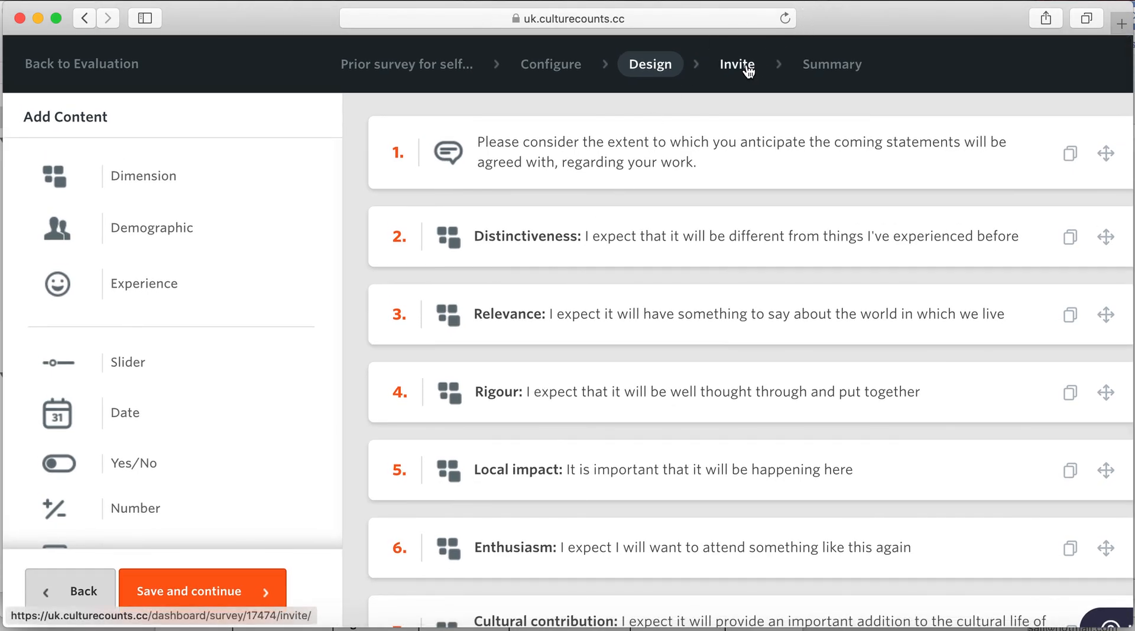
# - Go to the Invite step and bring the empty Invite Self Assessors email section into view
pyautogui.click(748, 69)
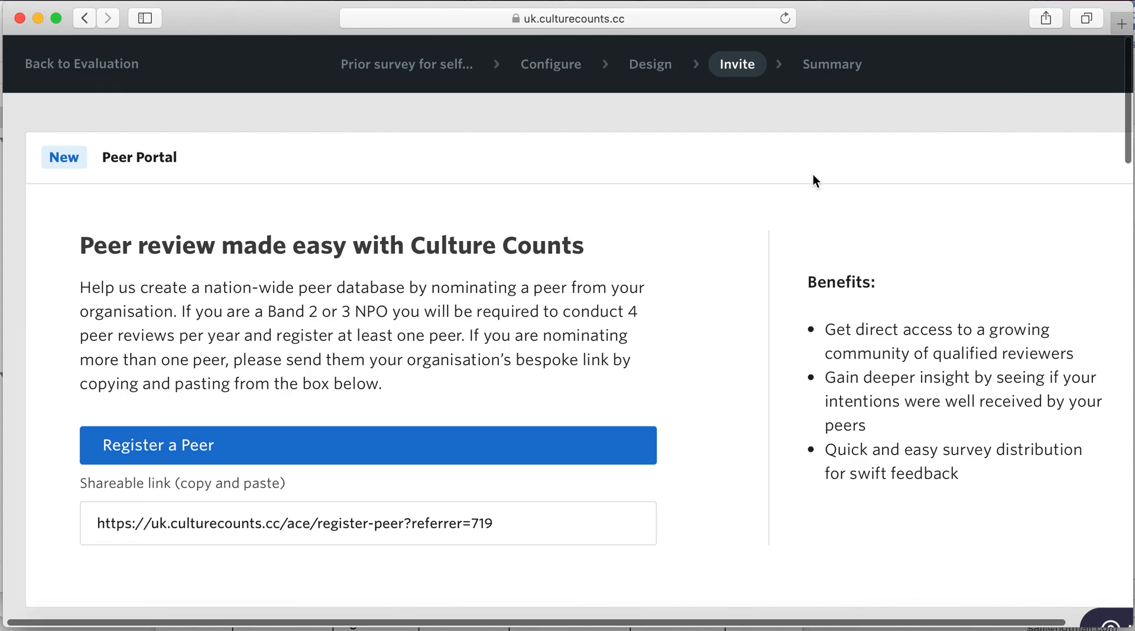
pyautogui.scroll(-5, 862, 286)
pyautogui.scroll(-5, 863, 284)
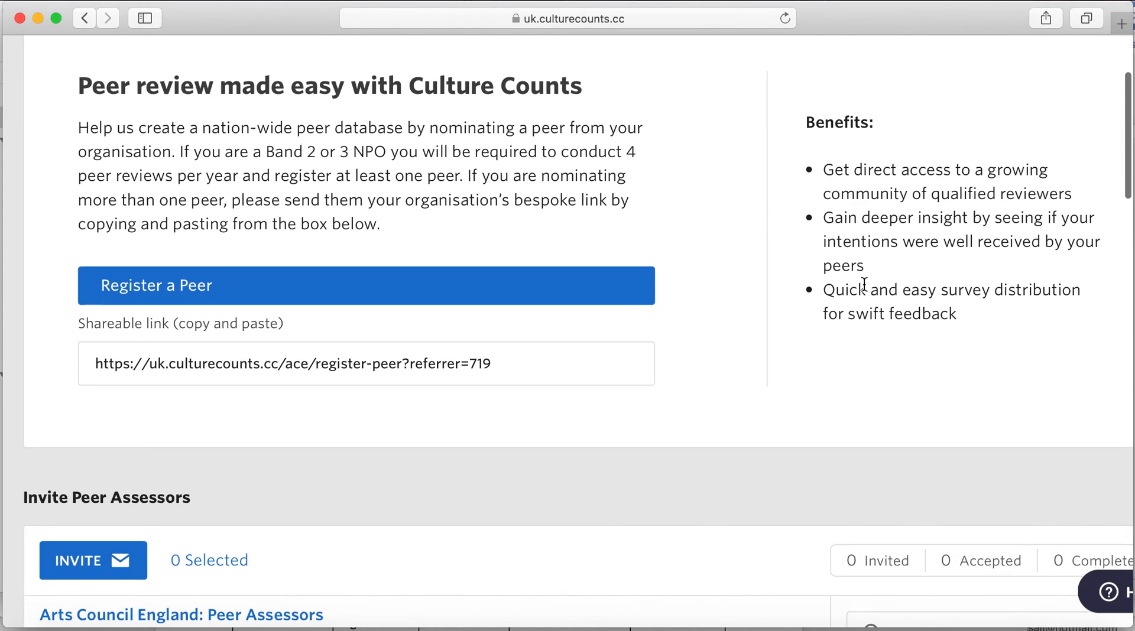
pyautogui.scroll(-10, 860, 214)
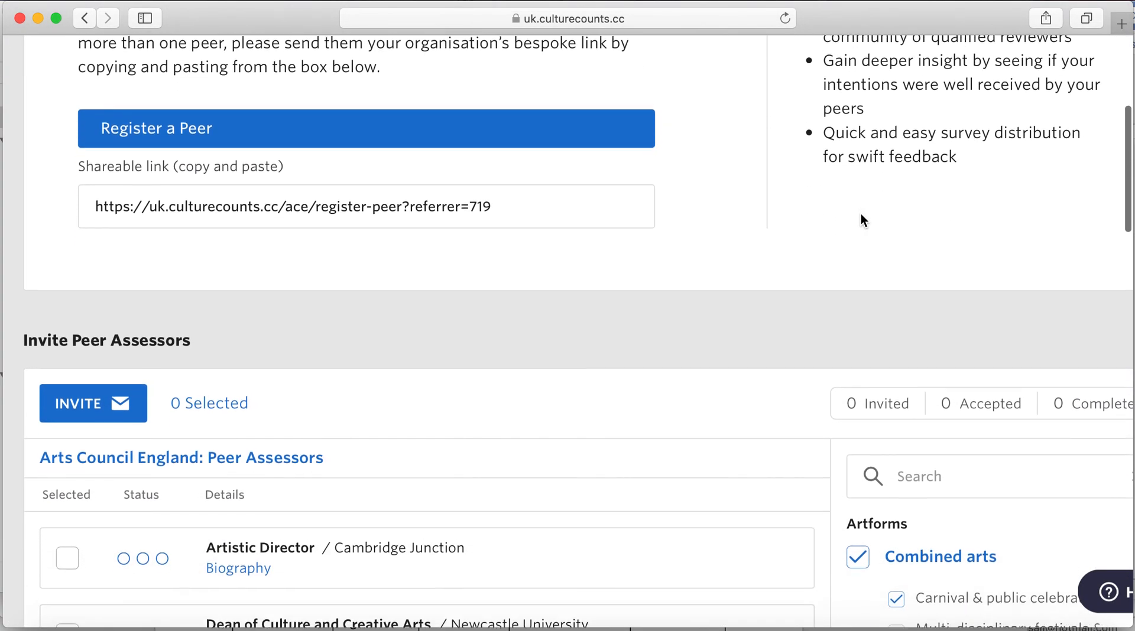
pyautogui.scroll(-12, 861, 215)
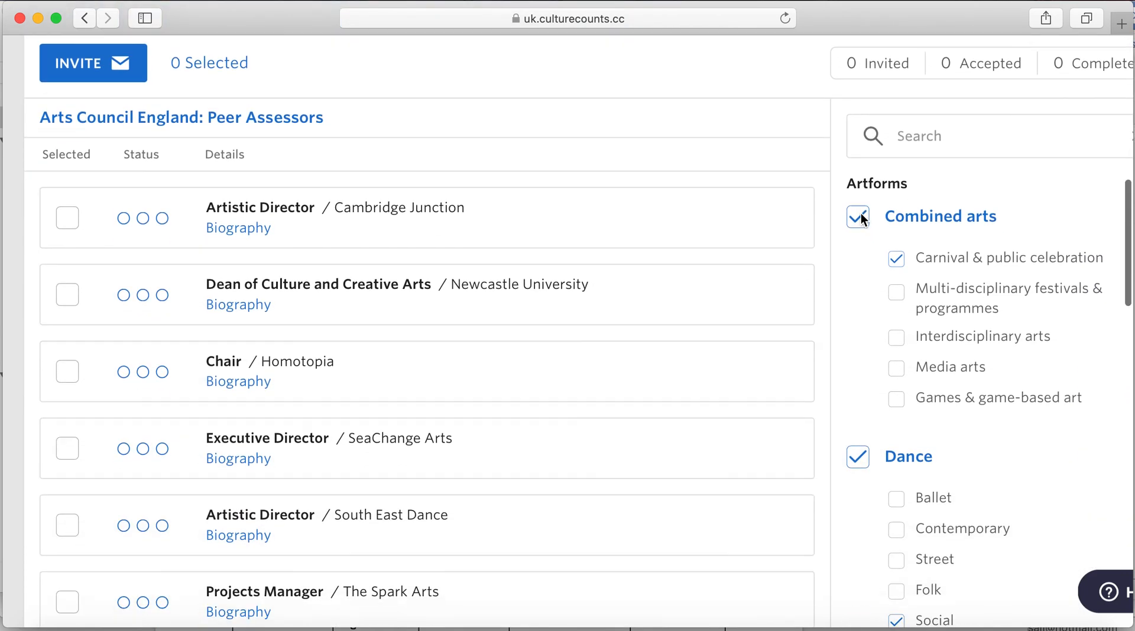
pyautogui.scroll(-5, 860, 219)
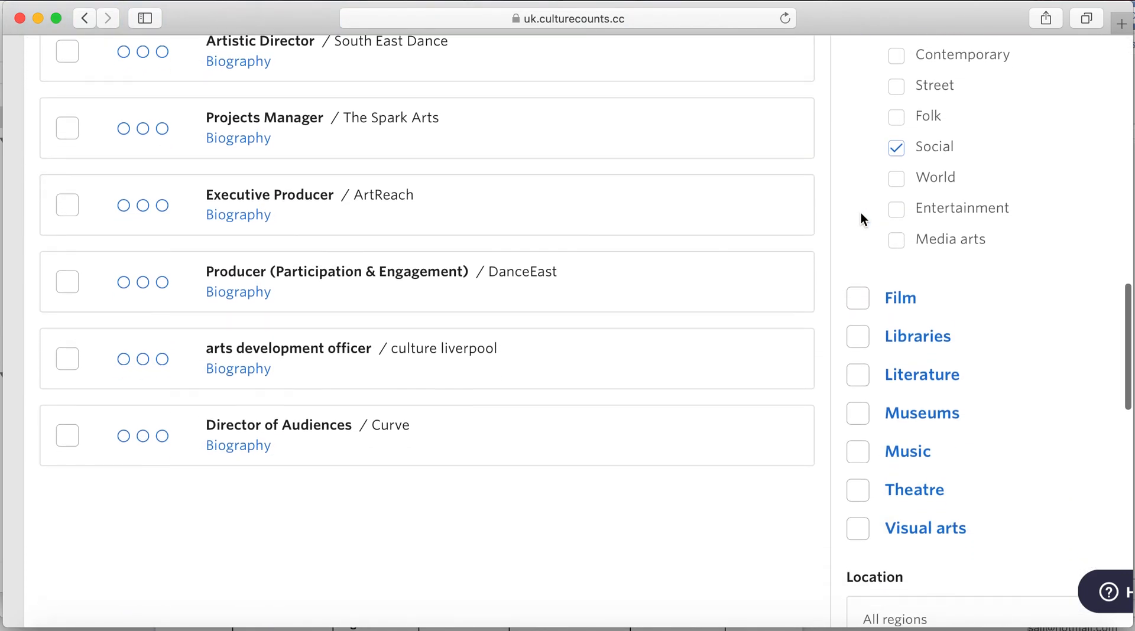
pyautogui.scroll(-7, 861, 197)
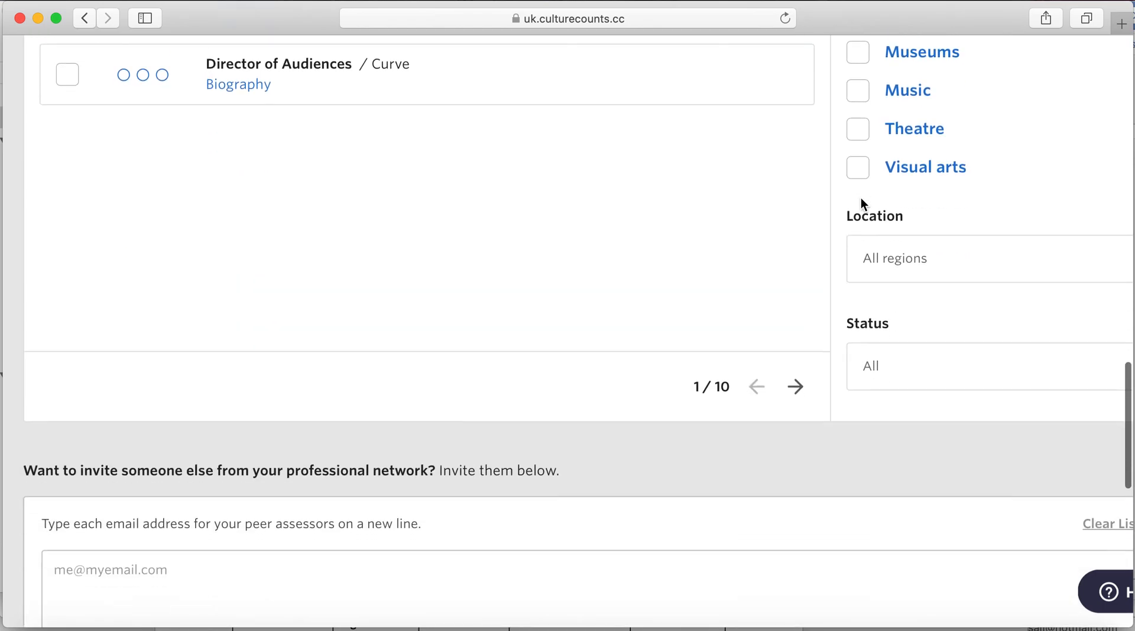
pyautogui.scroll(-5, 862, 189)
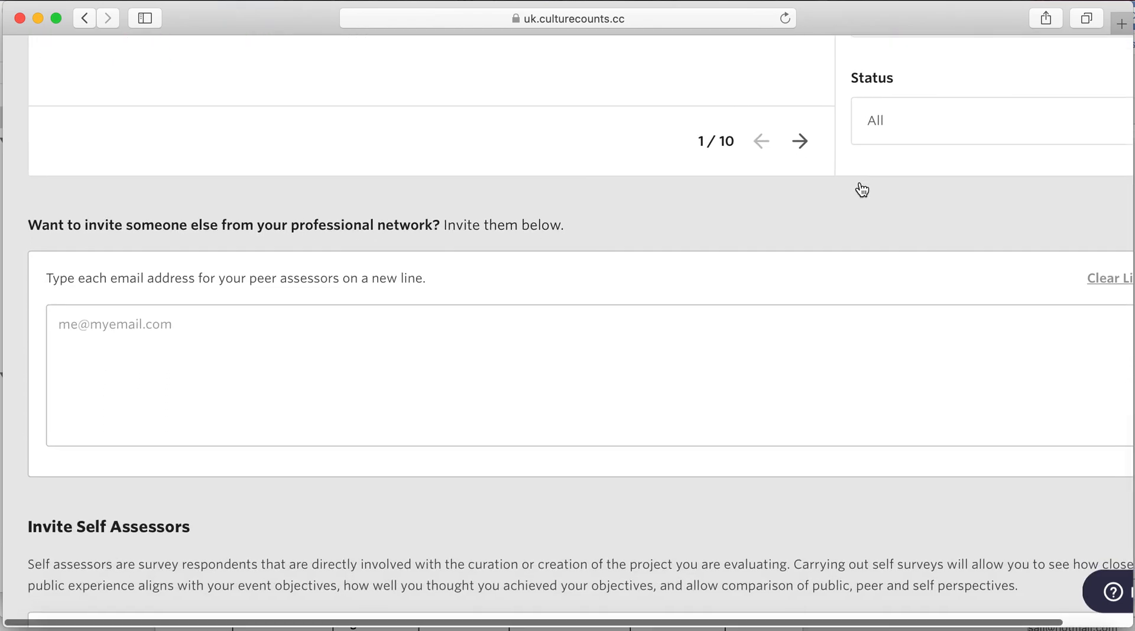
pyautogui.scroll(-2, 860, 184)
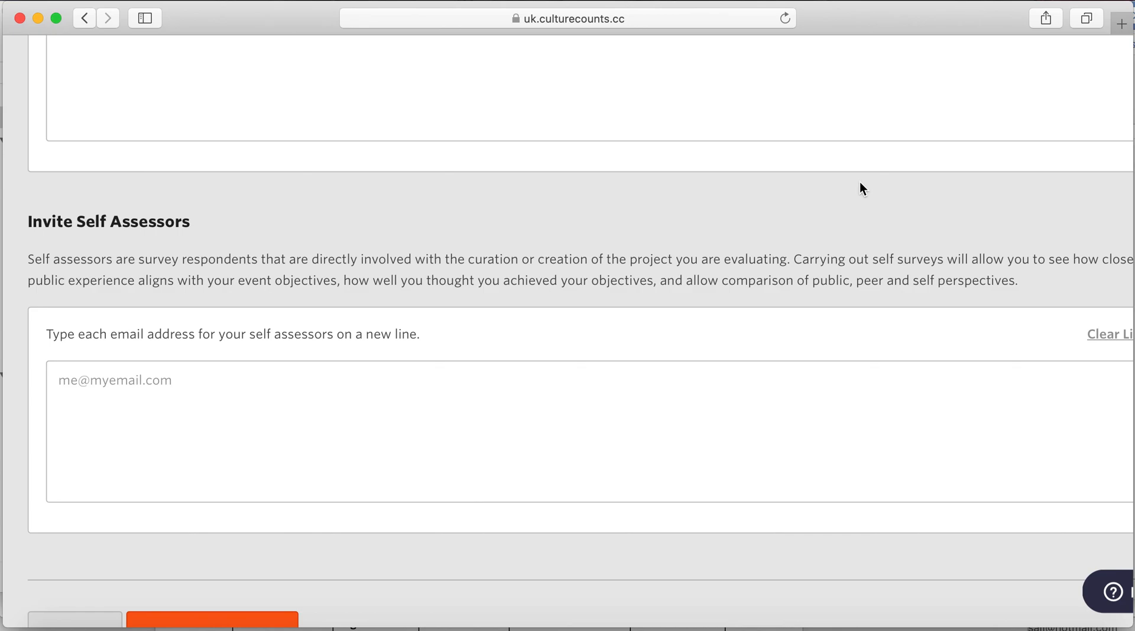
# - Enter two self-assessor e-mail addresses, one per line, and save the invitations
pyautogui.click(616, 423)
pyautogui.press('Return')
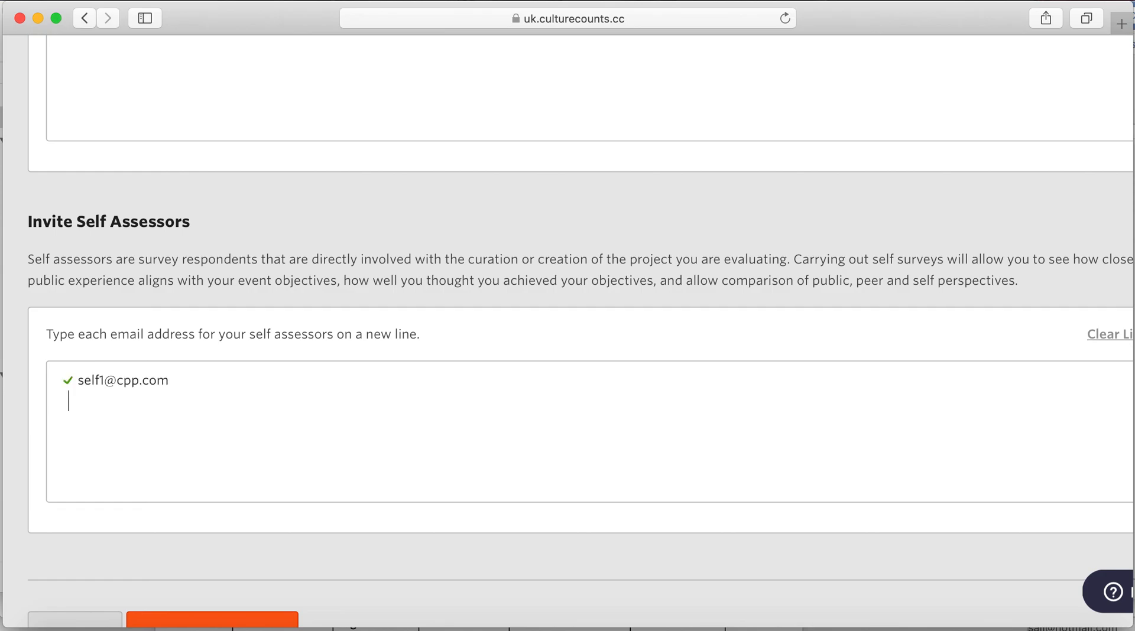
pyautogui.press('Return')
pyautogui.scroll(-3, 334, 401)
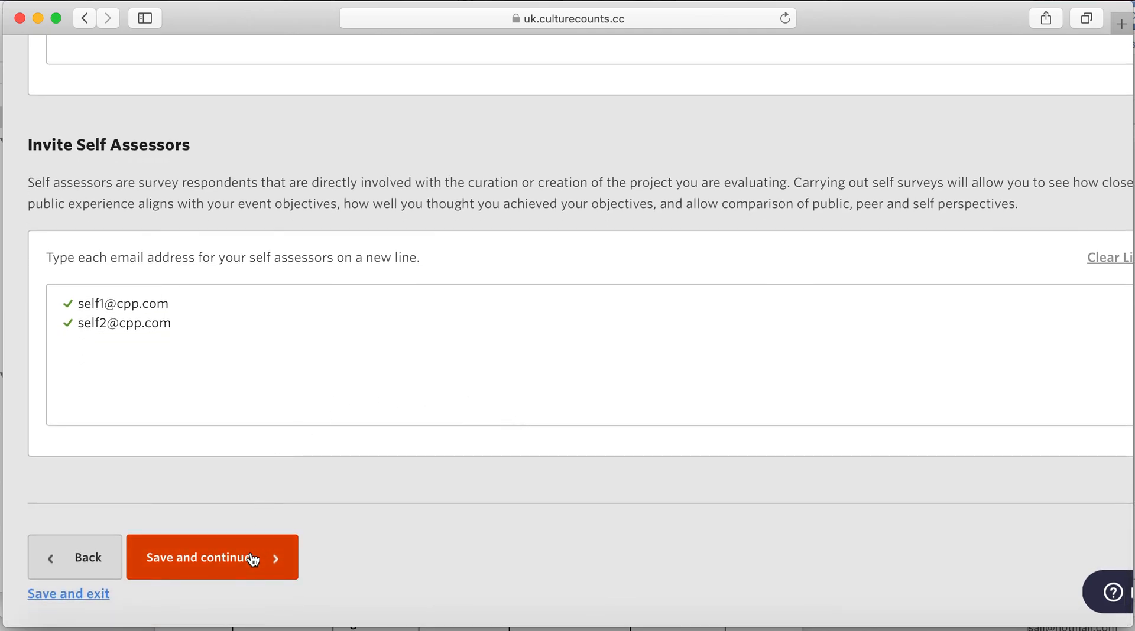
pyautogui.click(253, 559)
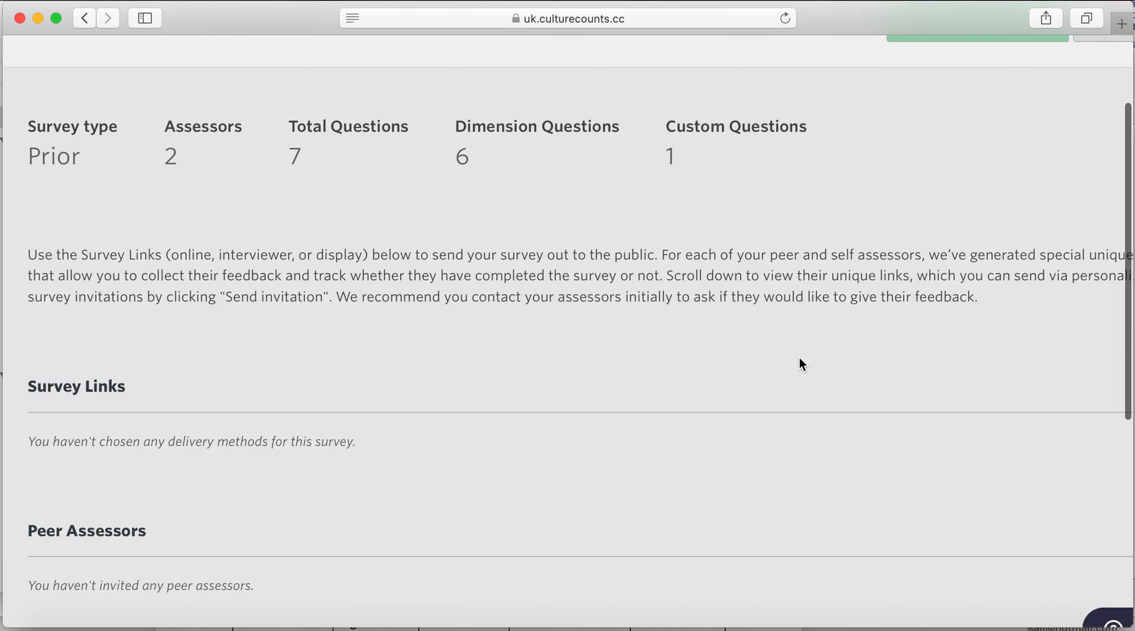
# - Scroll the Summary to check both self assessors' unique links and Send invitation buttons
pyautogui.scroll(3, 799, 358)
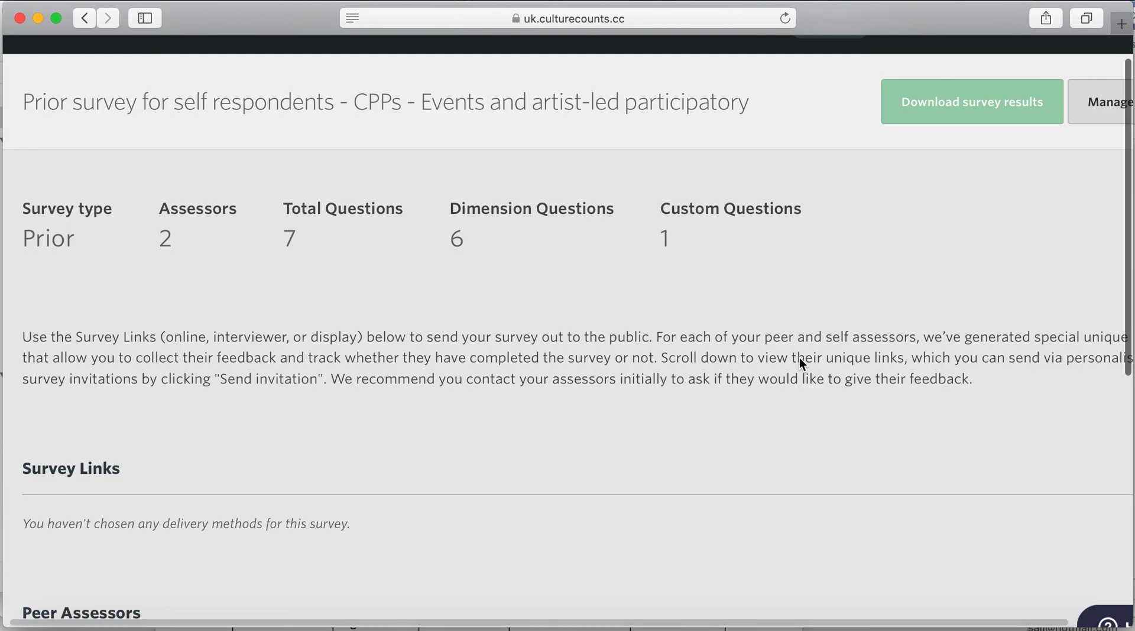
pyautogui.scroll(2, 799, 359)
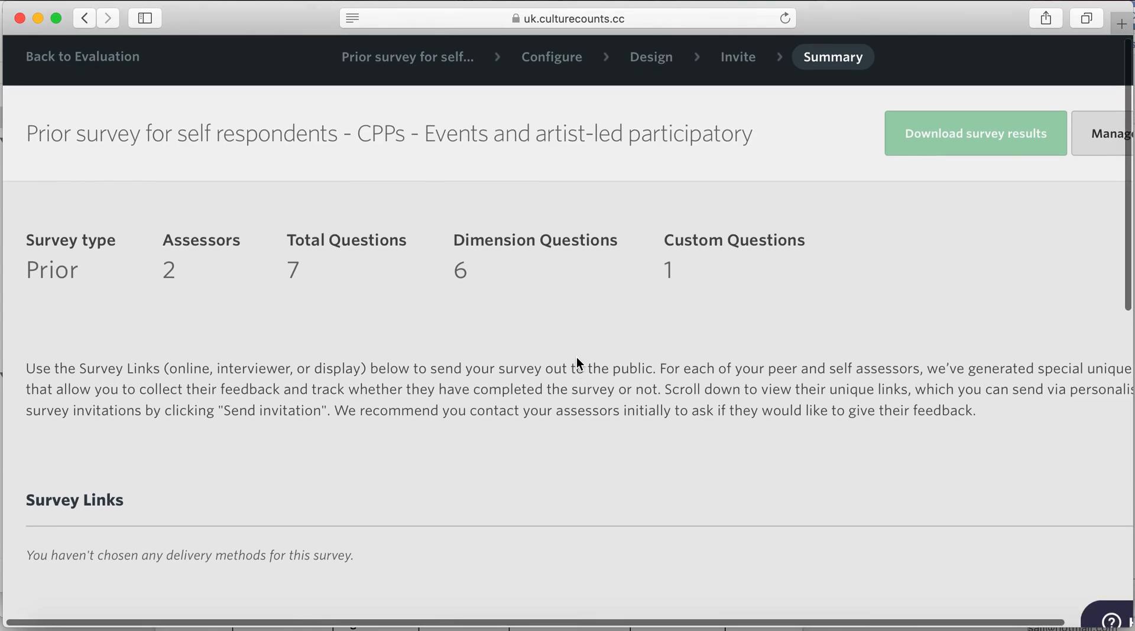
pyautogui.scroll(-2, 578, 359)
pyautogui.scroll(-5, 576, 357)
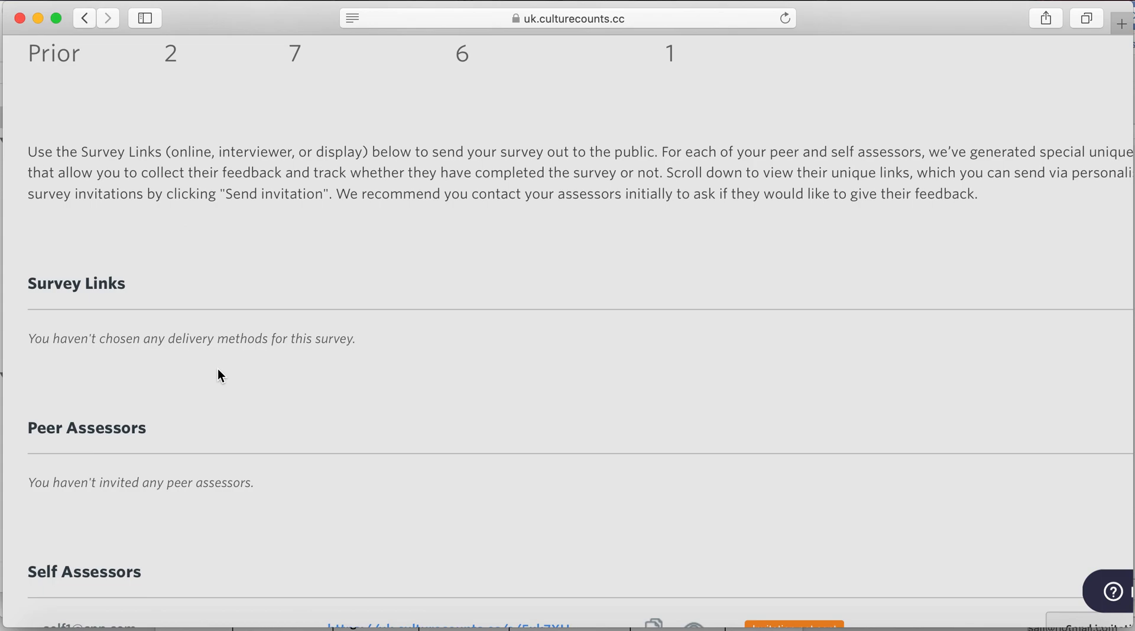
pyautogui.scroll(-2, 220, 376)
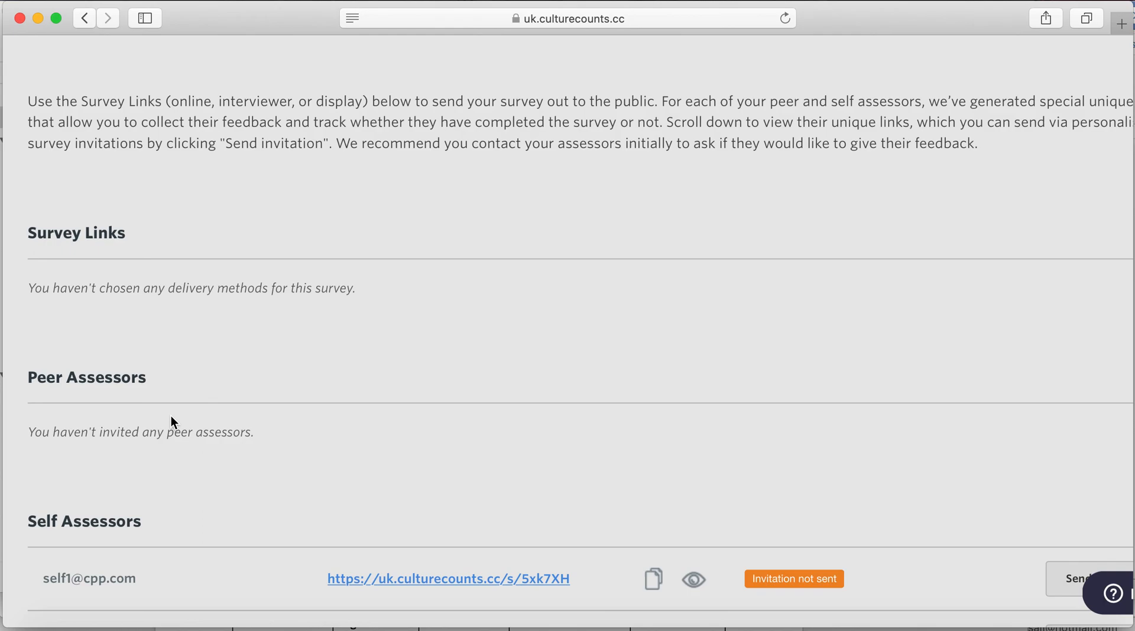
pyautogui.scroll(-4, 174, 421)
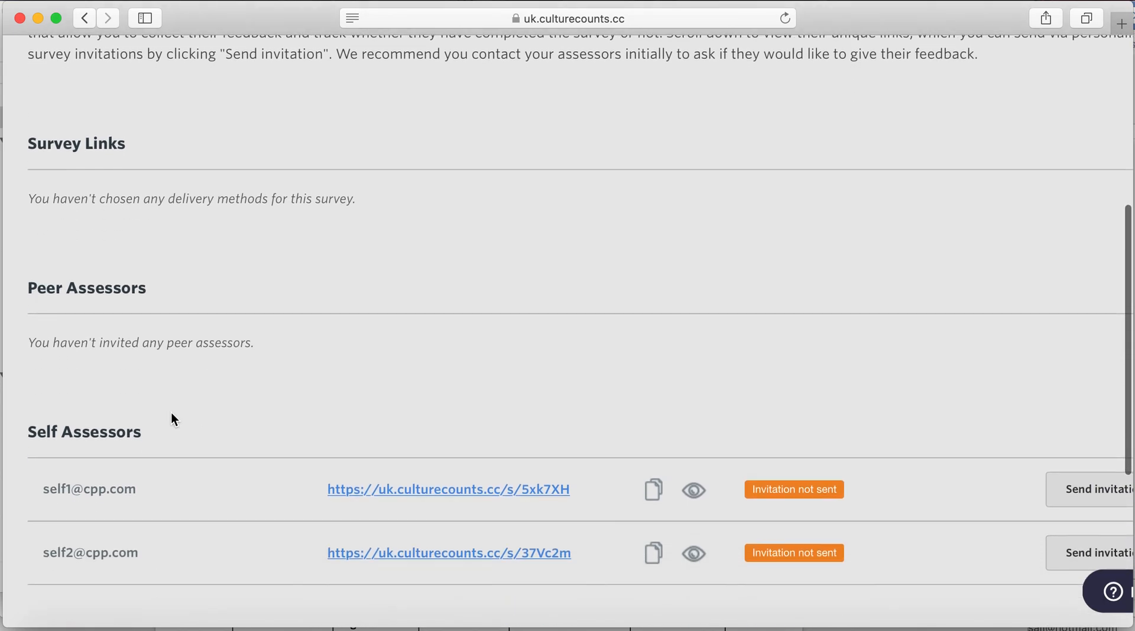
pyautogui.scroll(-5, 174, 418)
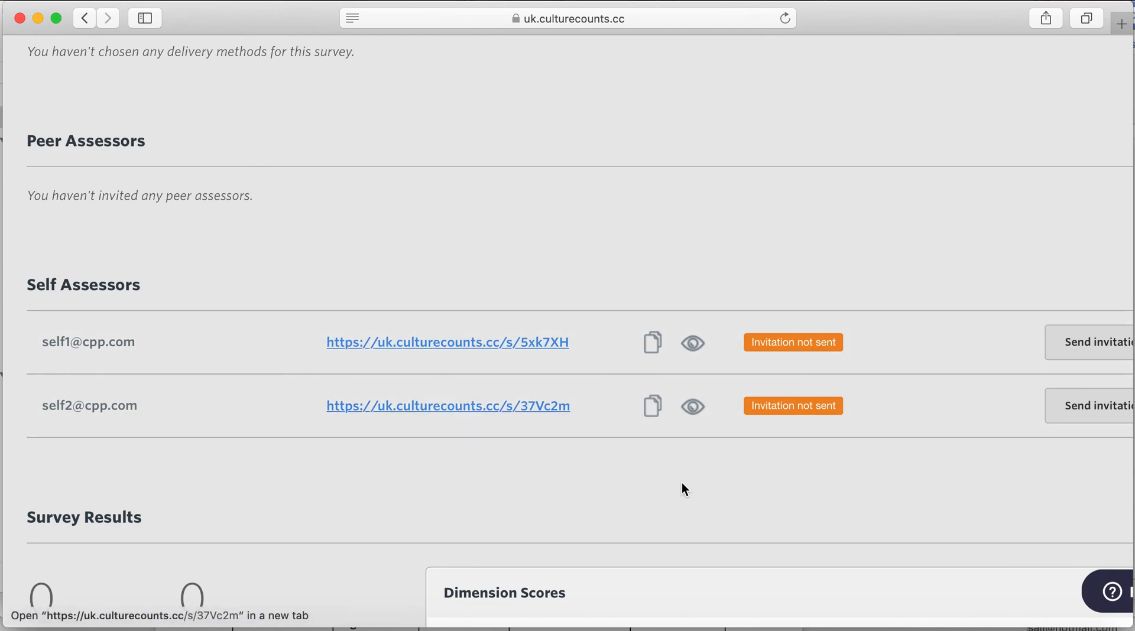
pyautogui.scroll(-3, 683, 489)
pyautogui.scroll(-1, 682, 482)
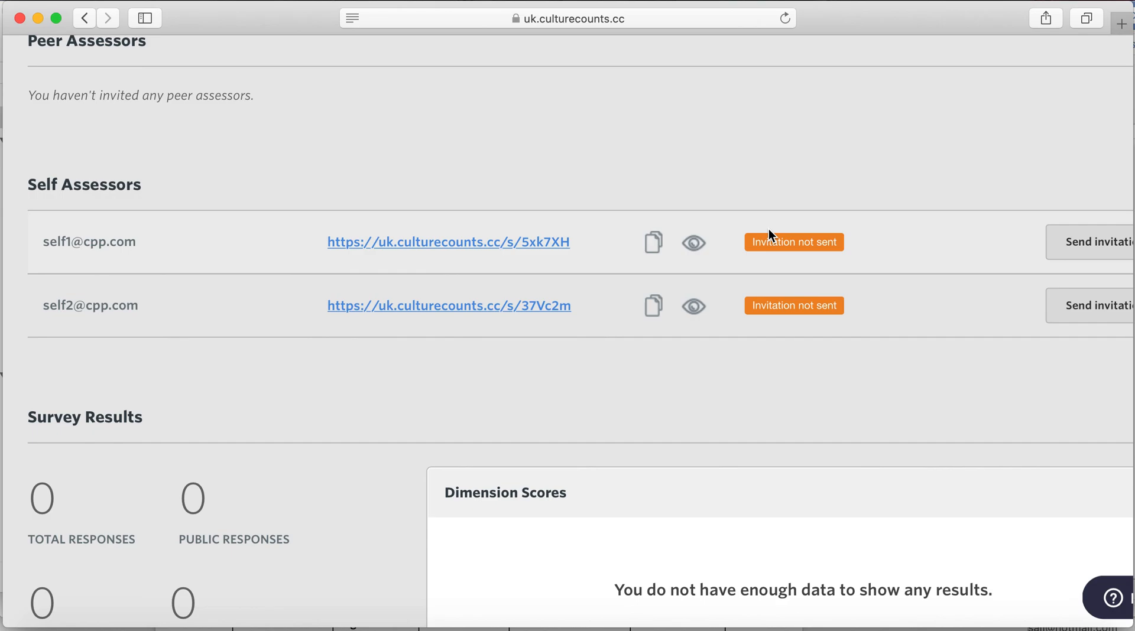
pyautogui.hscroll(3, 855, 270)
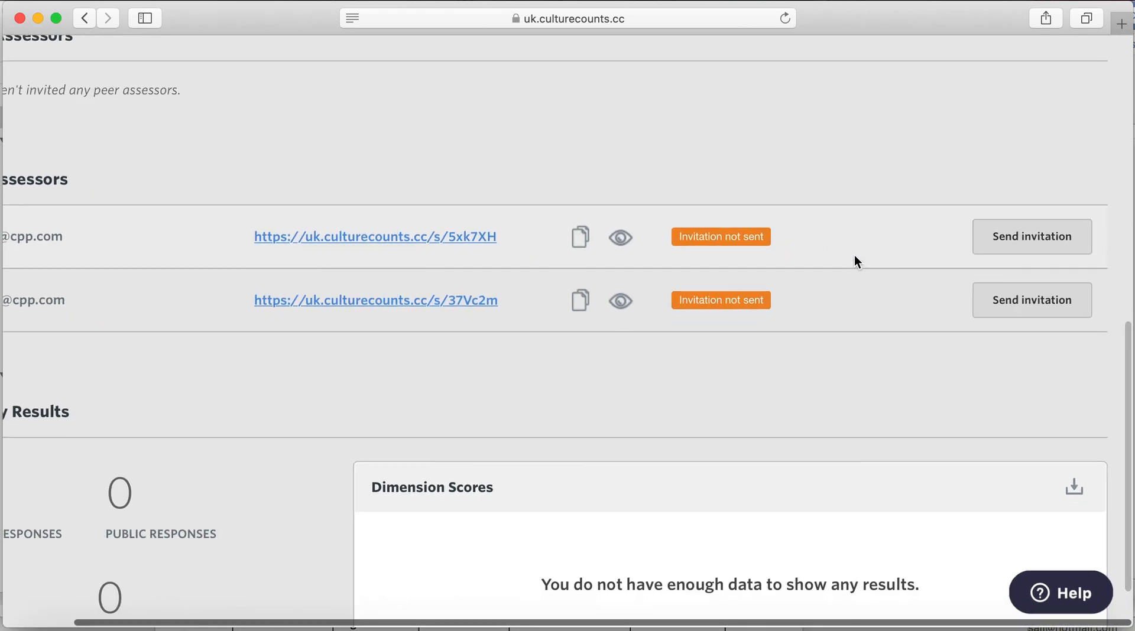
pyautogui.click(1070, 244)
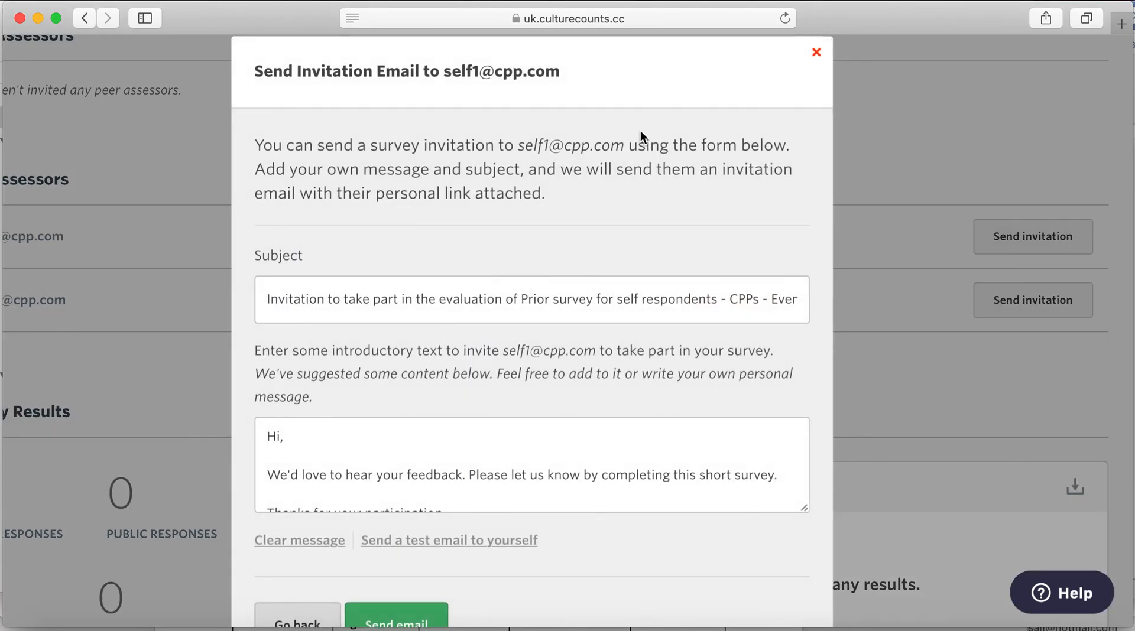
pyautogui.scroll(-2, 573, 473)
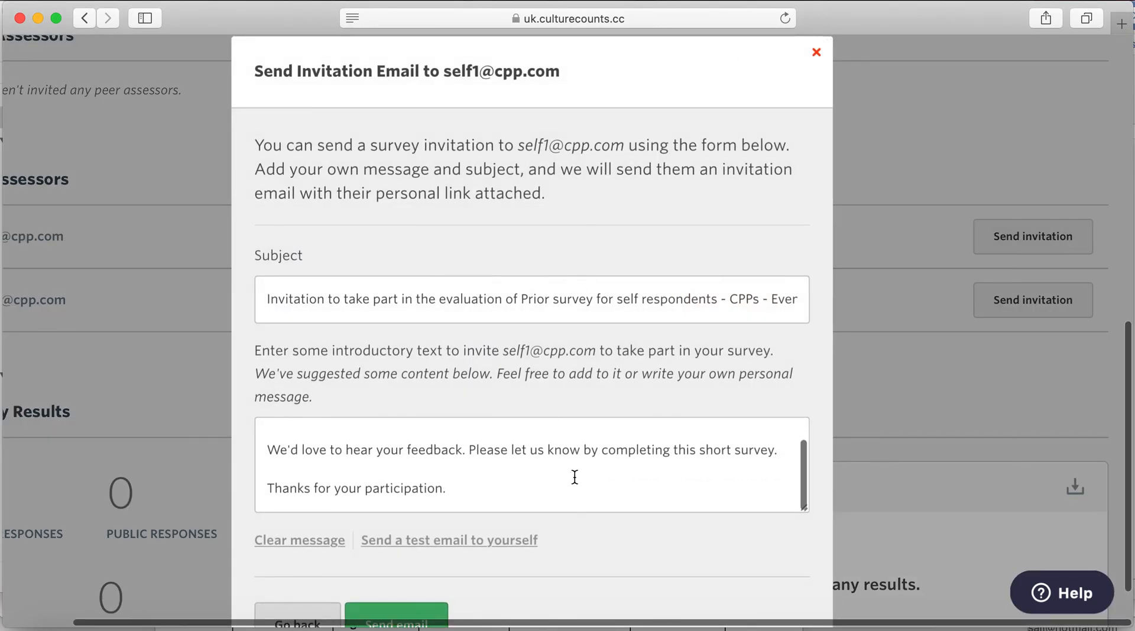
pyautogui.scroll(-3, 569, 531)
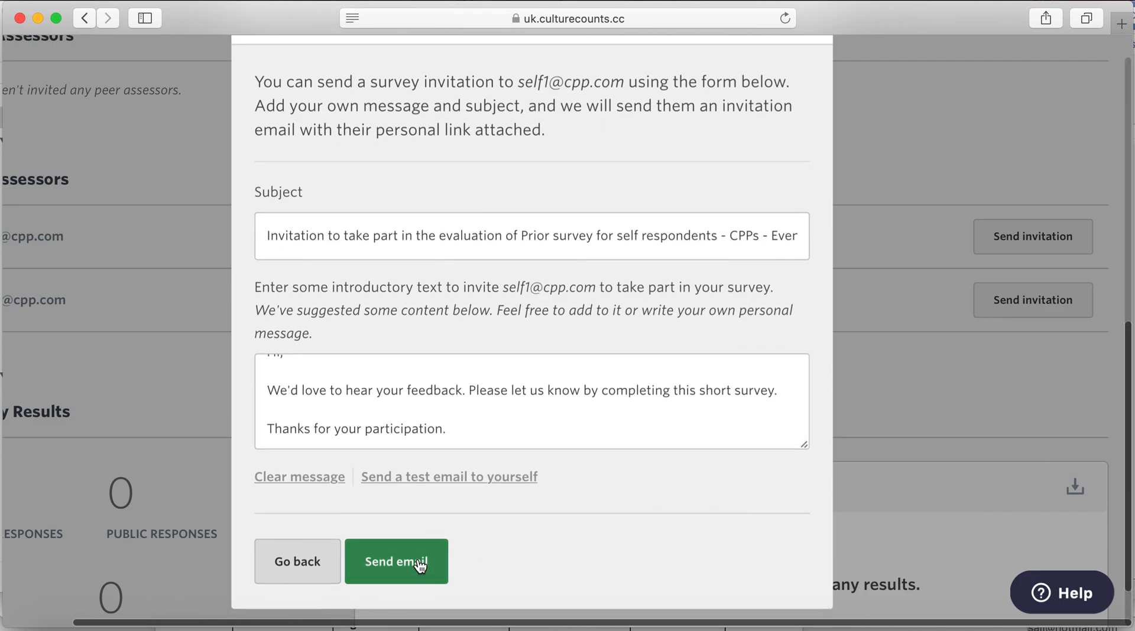
pyautogui.scroll(5, 610, 413)
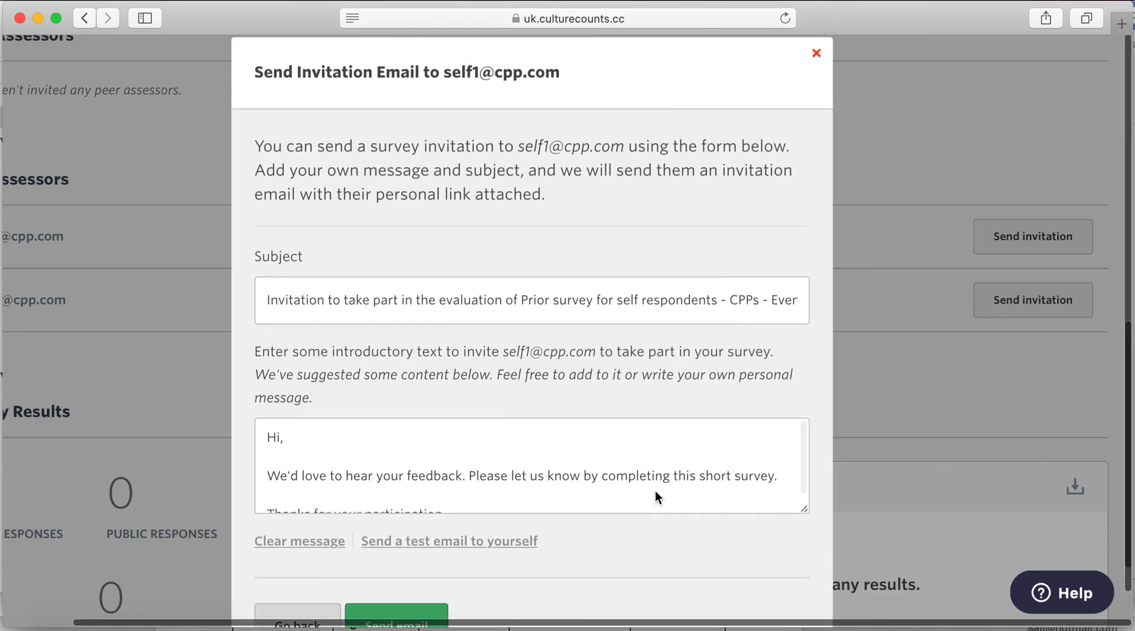
pyautogui.click(815, 54)
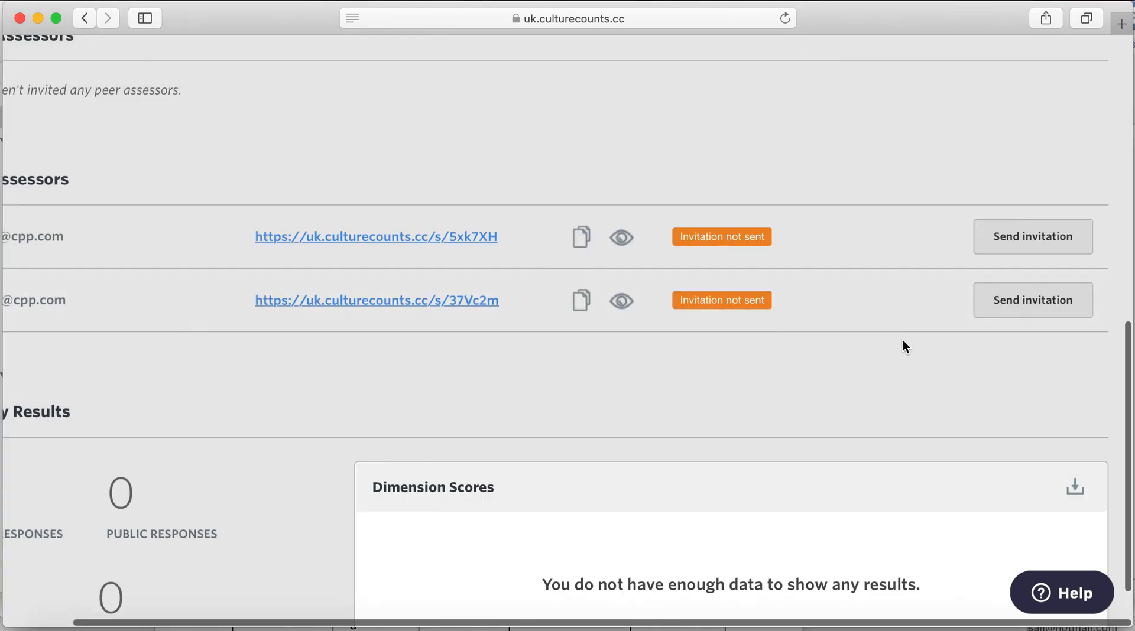
pyautogui.hscroll(-3, 605, 447)
pyautogui.scroll(1, 606, 446)
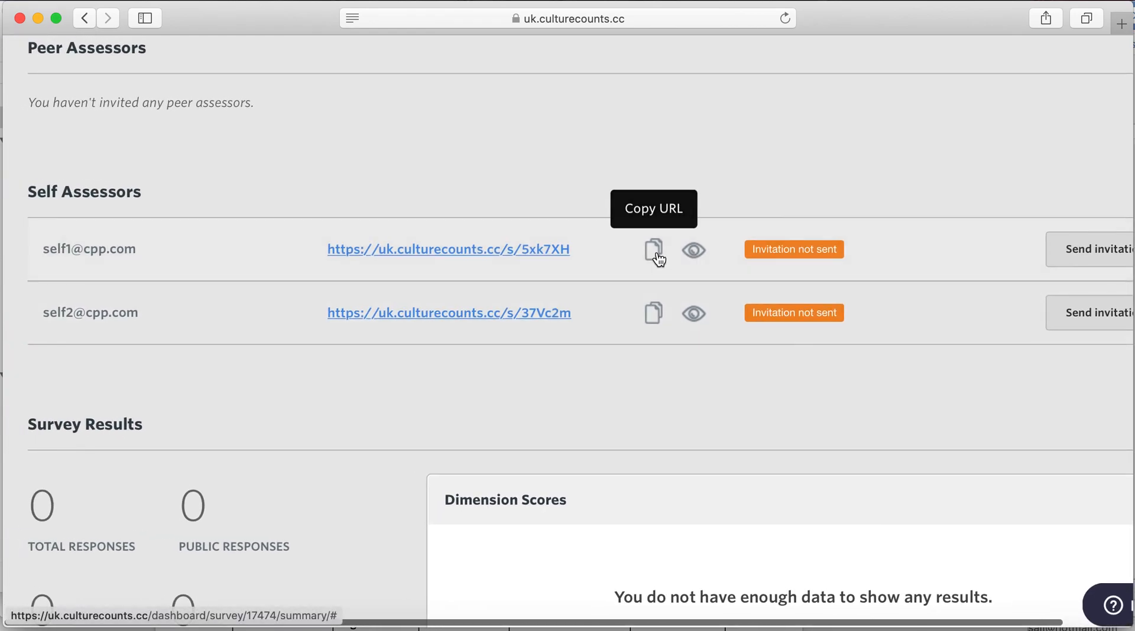
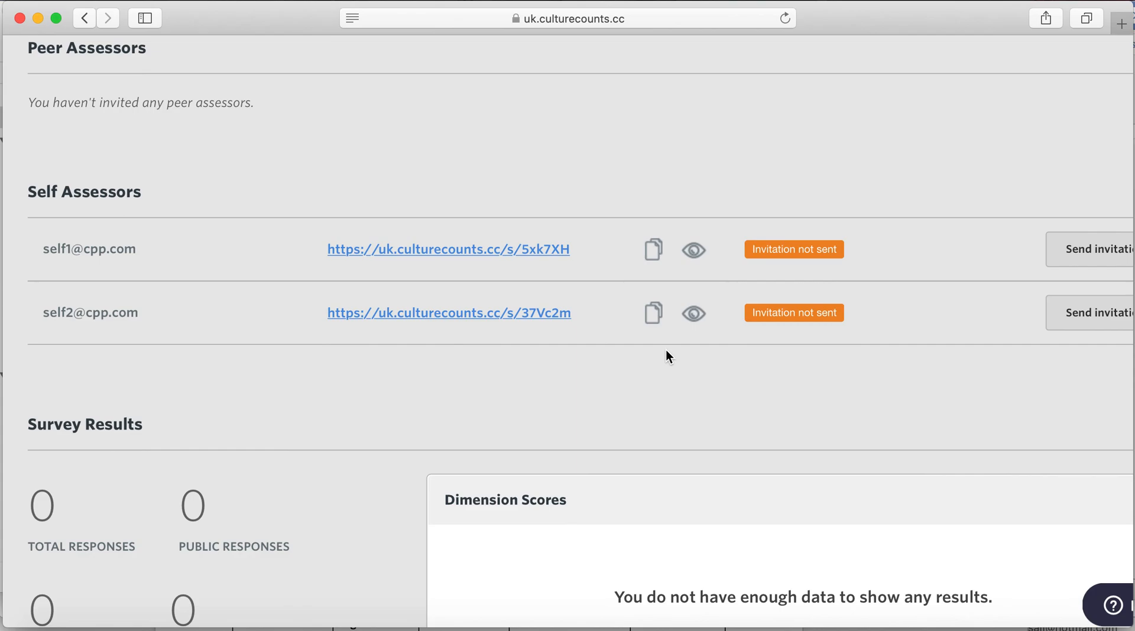
# - Leave the prior survey summary and go back to the Community Festival SO40 evaluation listing Standard, Prior and Post surveys
pyautogui.scroll(3, 667, 351)
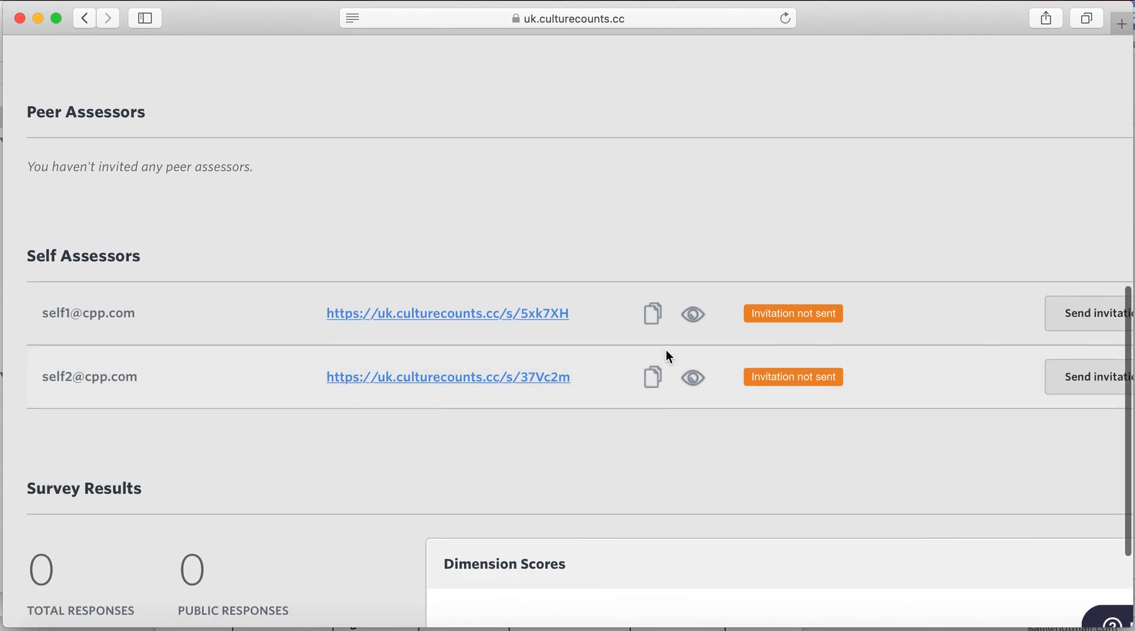
pyautogui.scroll(8, 667, 352)
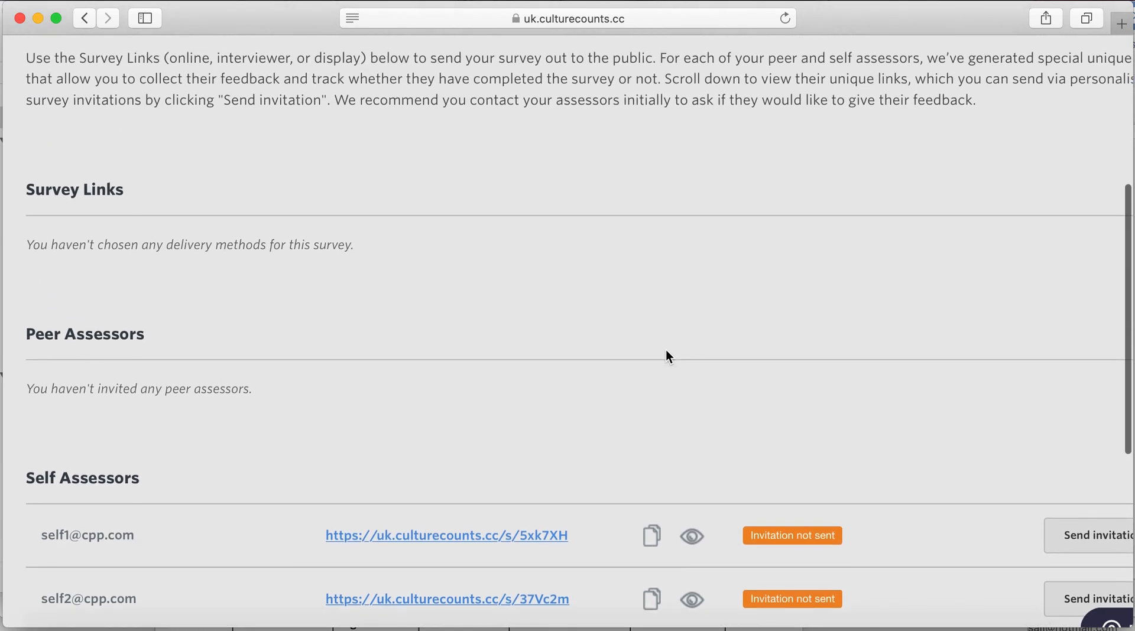
pyautogui.scroll(8, 667, 354)
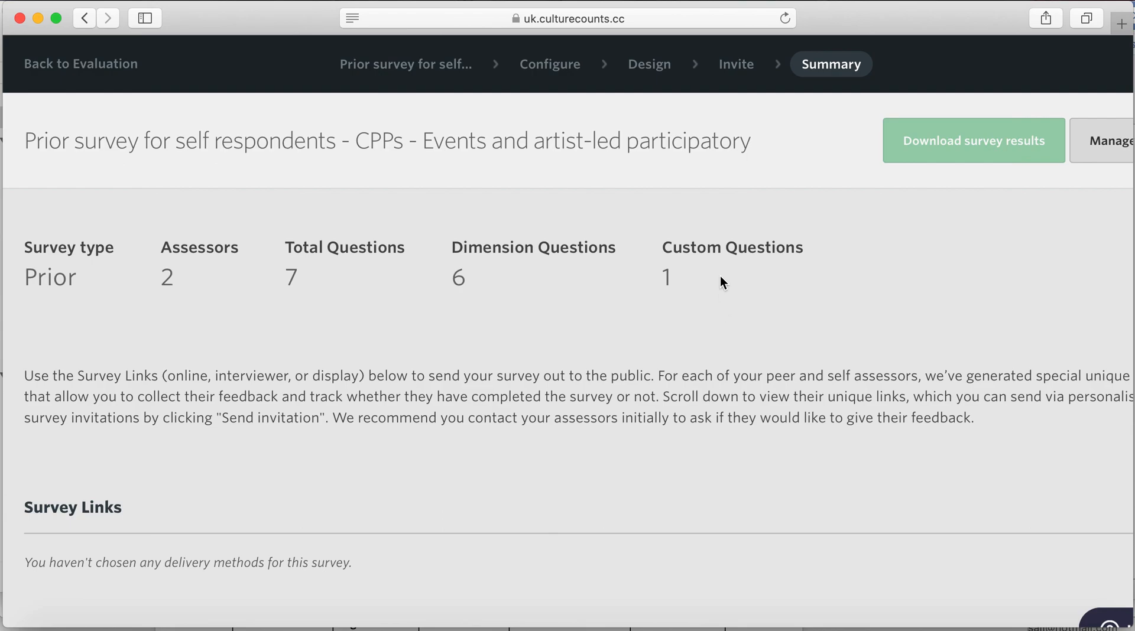
pyautogui.hscroll(-1, 702, 317)
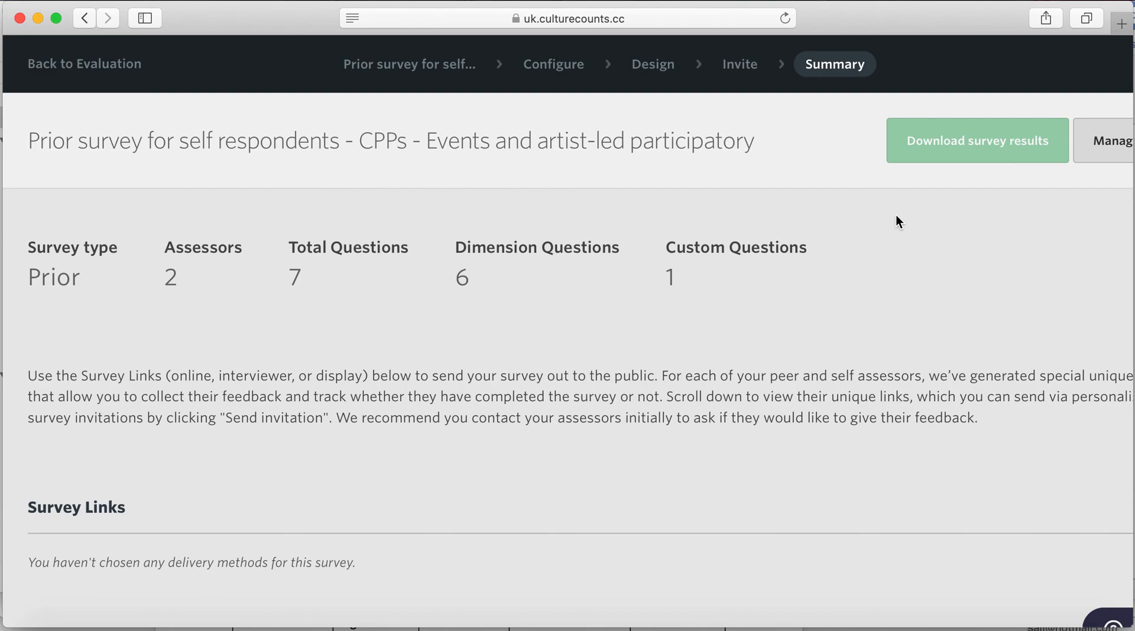
pyautogui.click(107, 74)
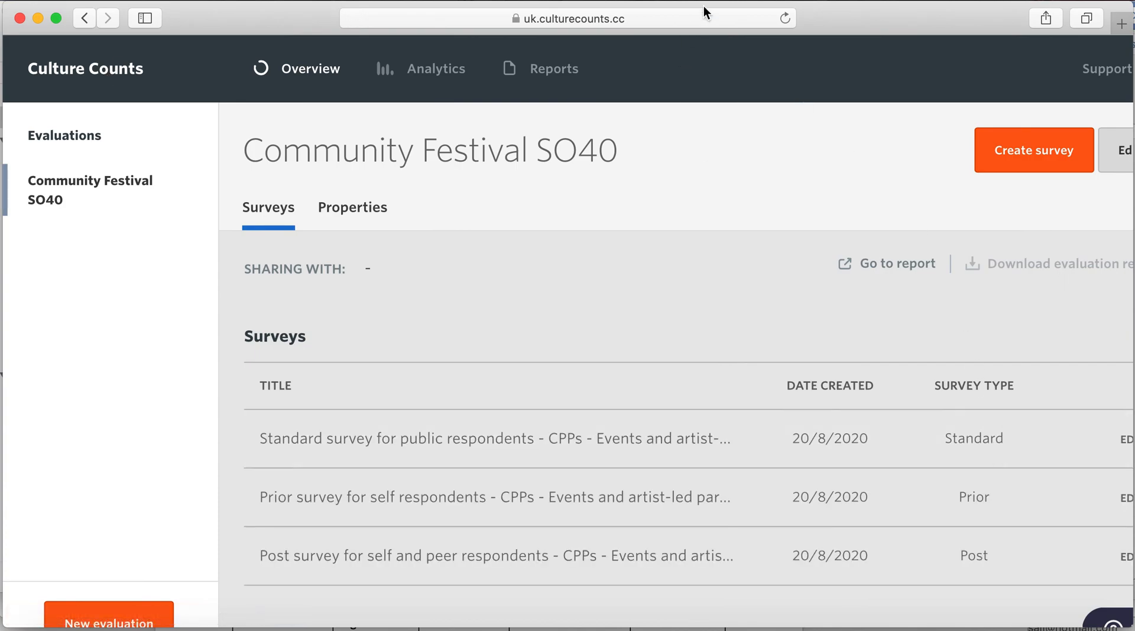